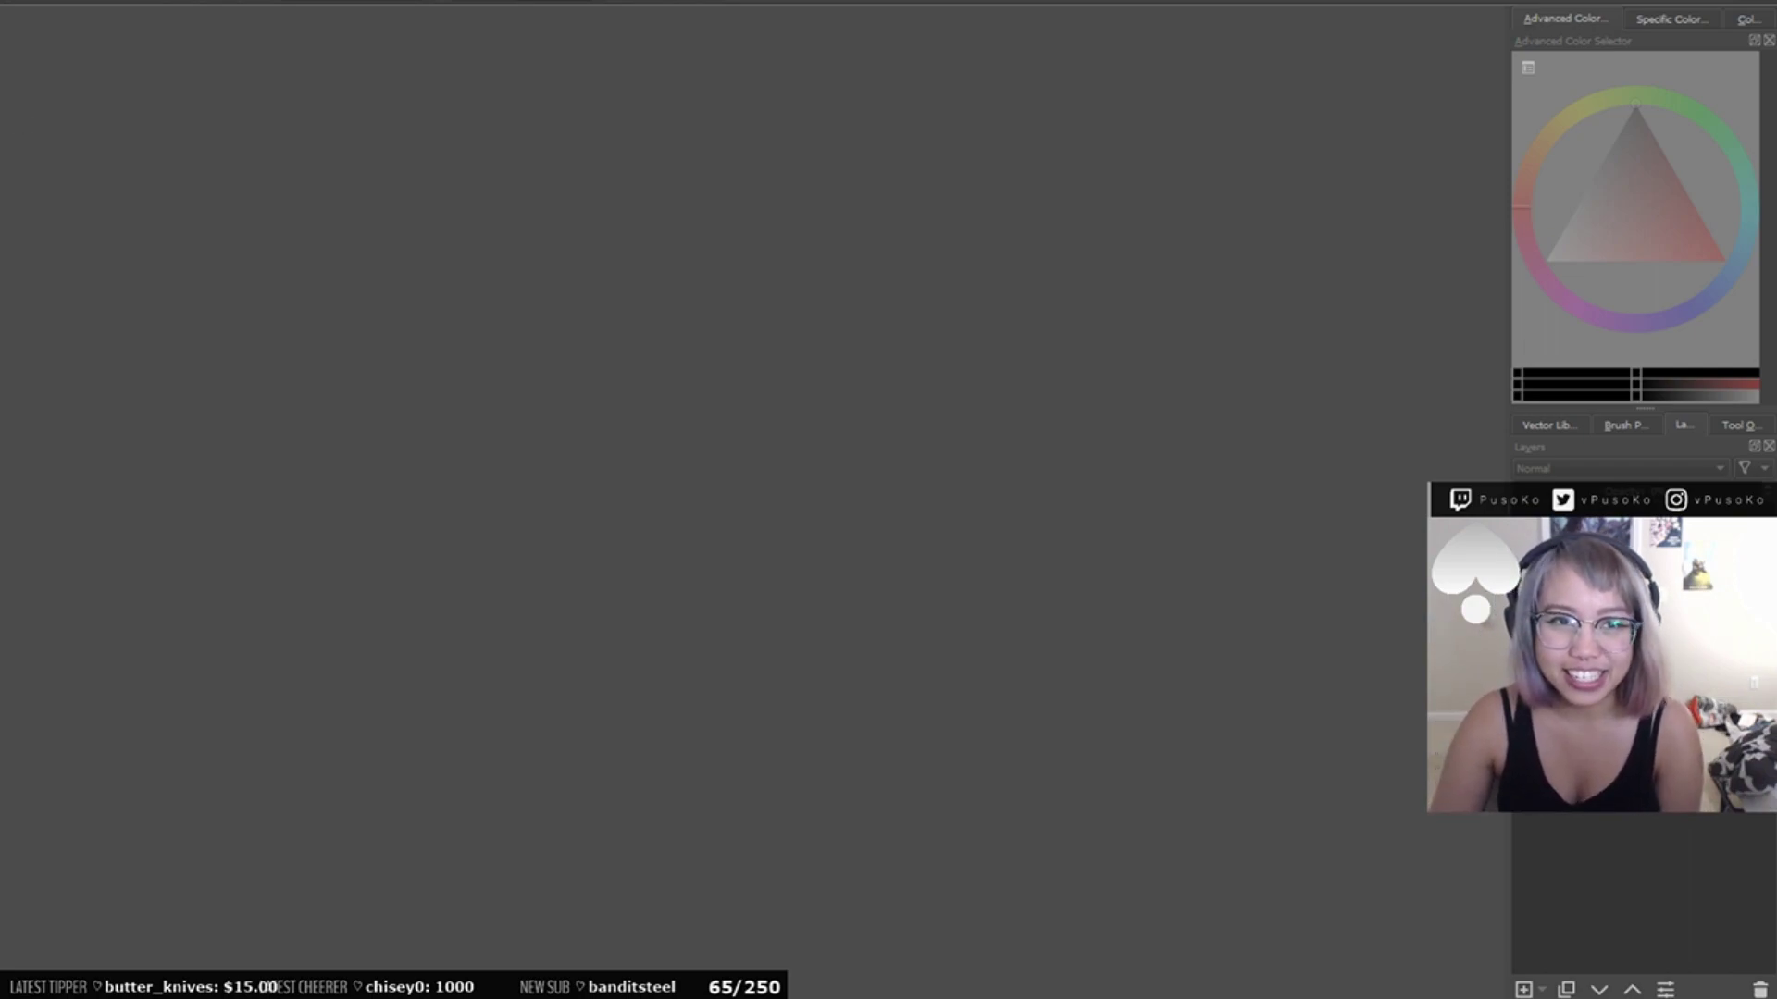
- Open the File menu in Krita's empty workspace with no document open
key("alt+f")
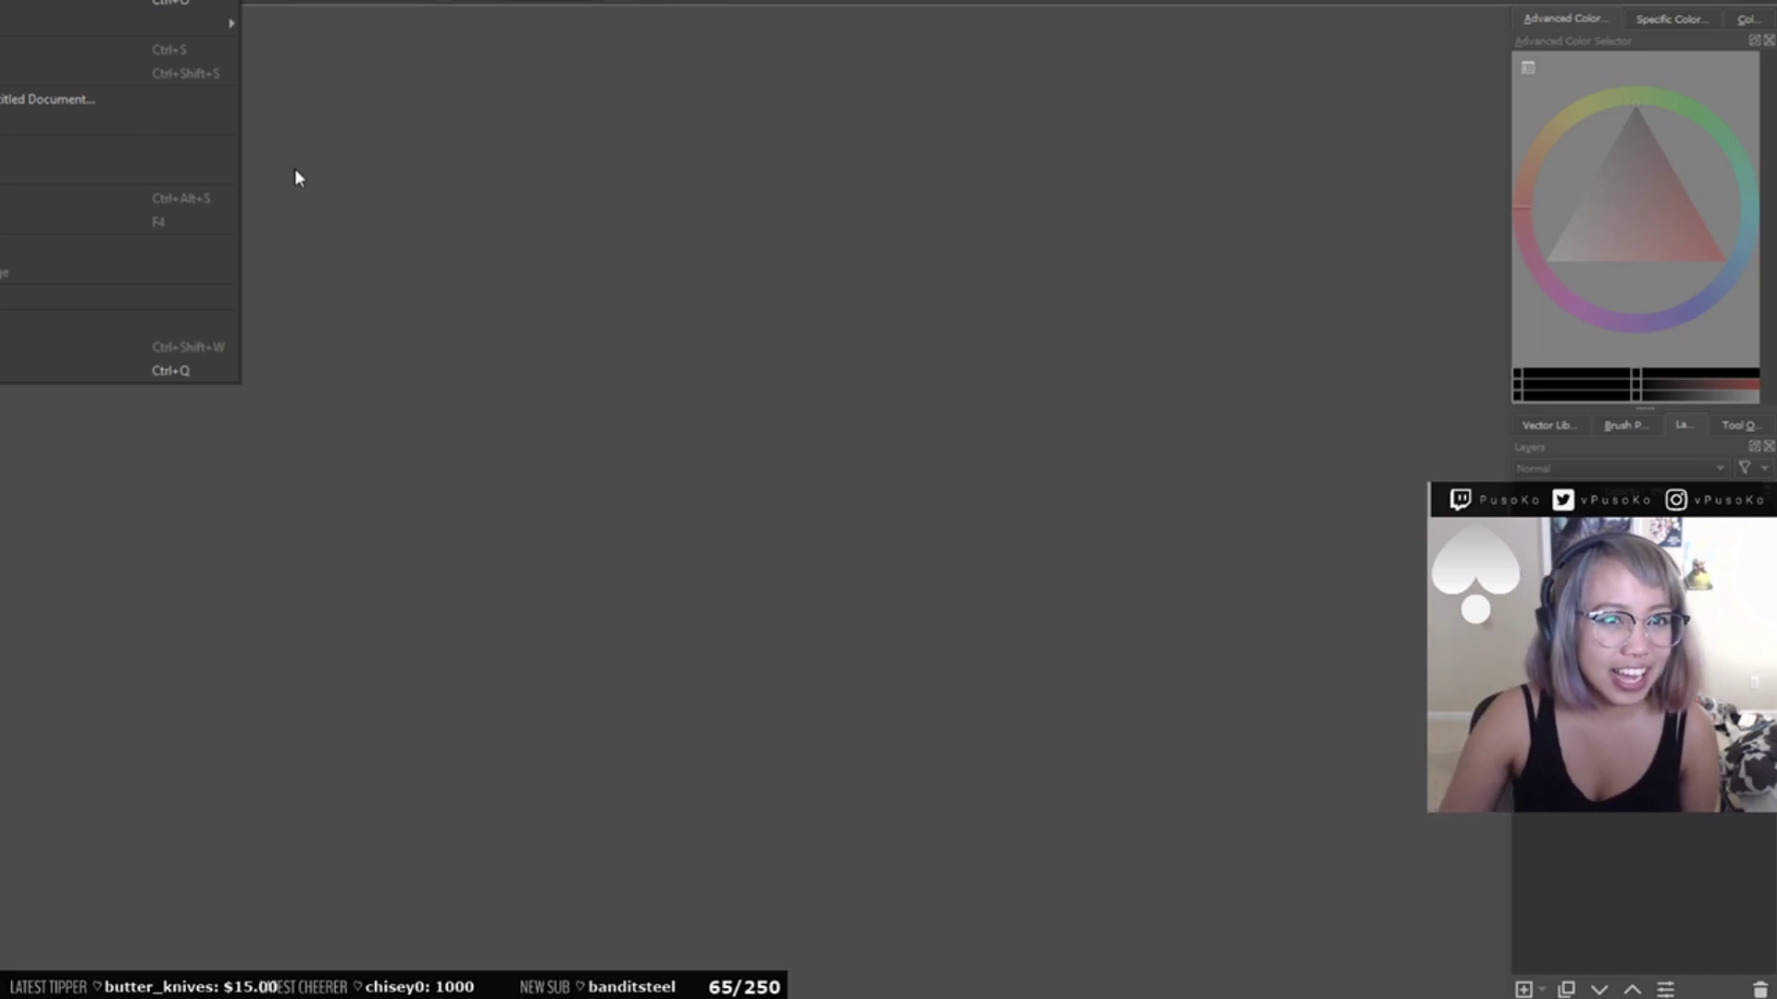
- Browse the menus, then bring up the Create new document dialog and move it left
key("Escape")
key("alt+f")
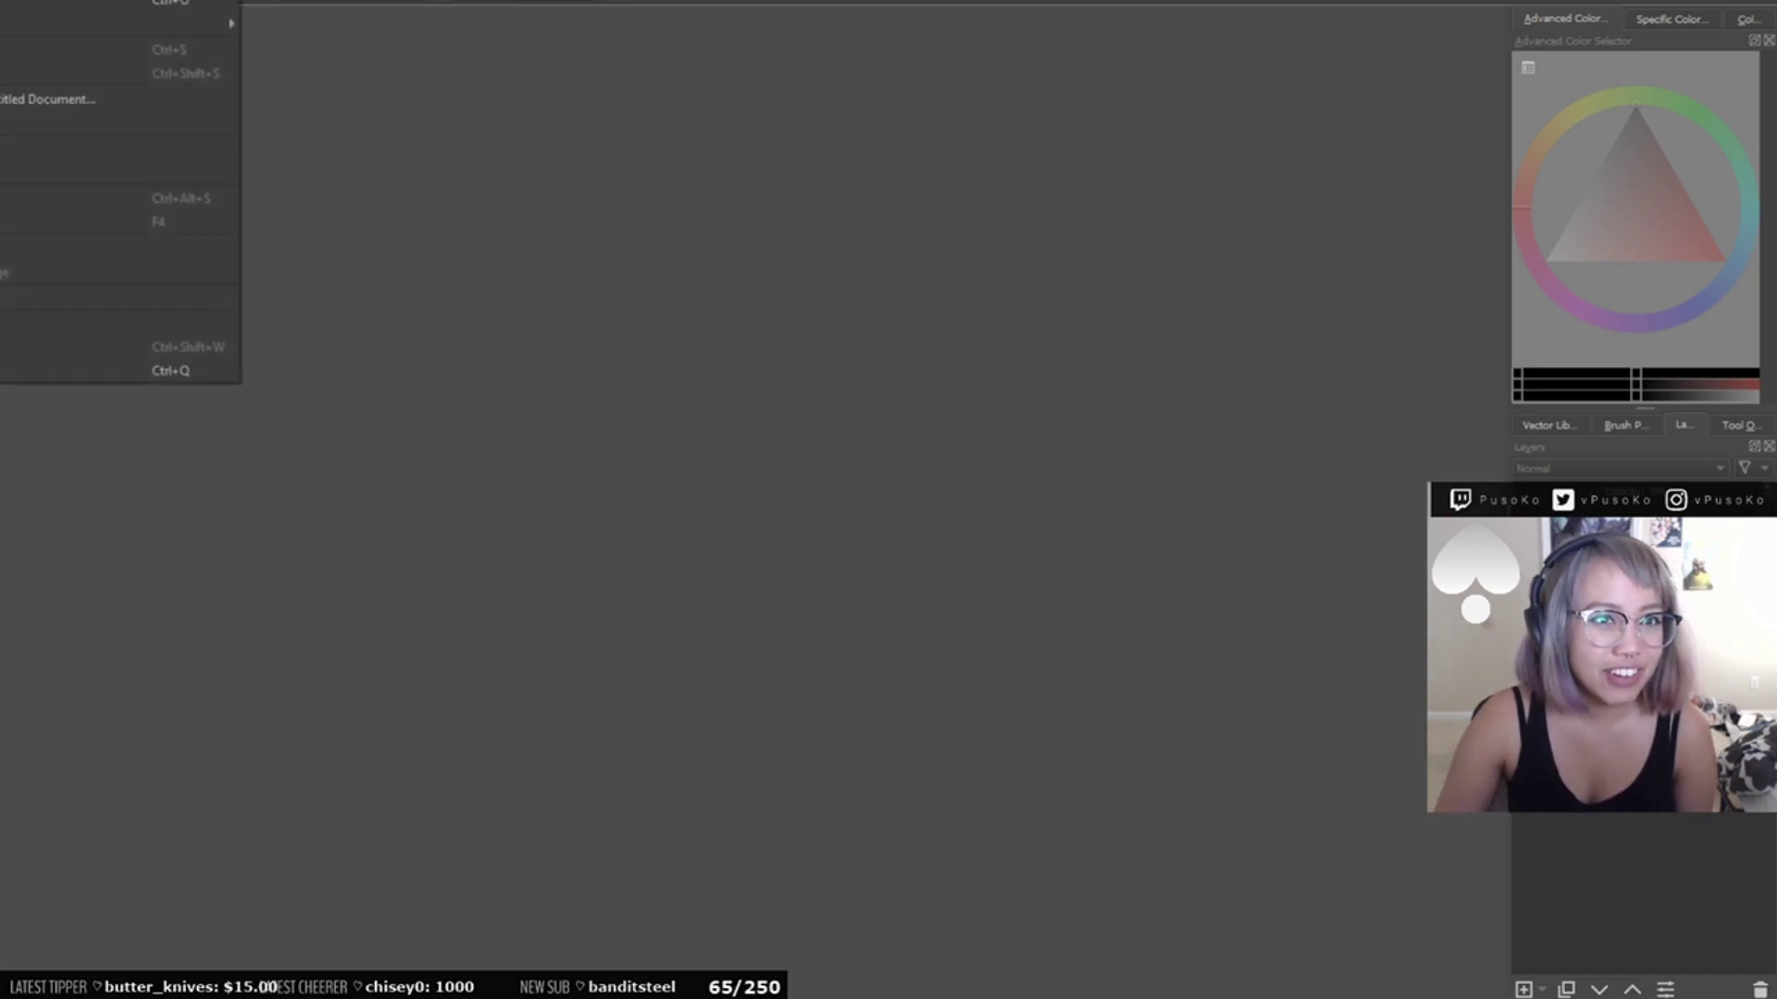
key("Left")
key("Left")
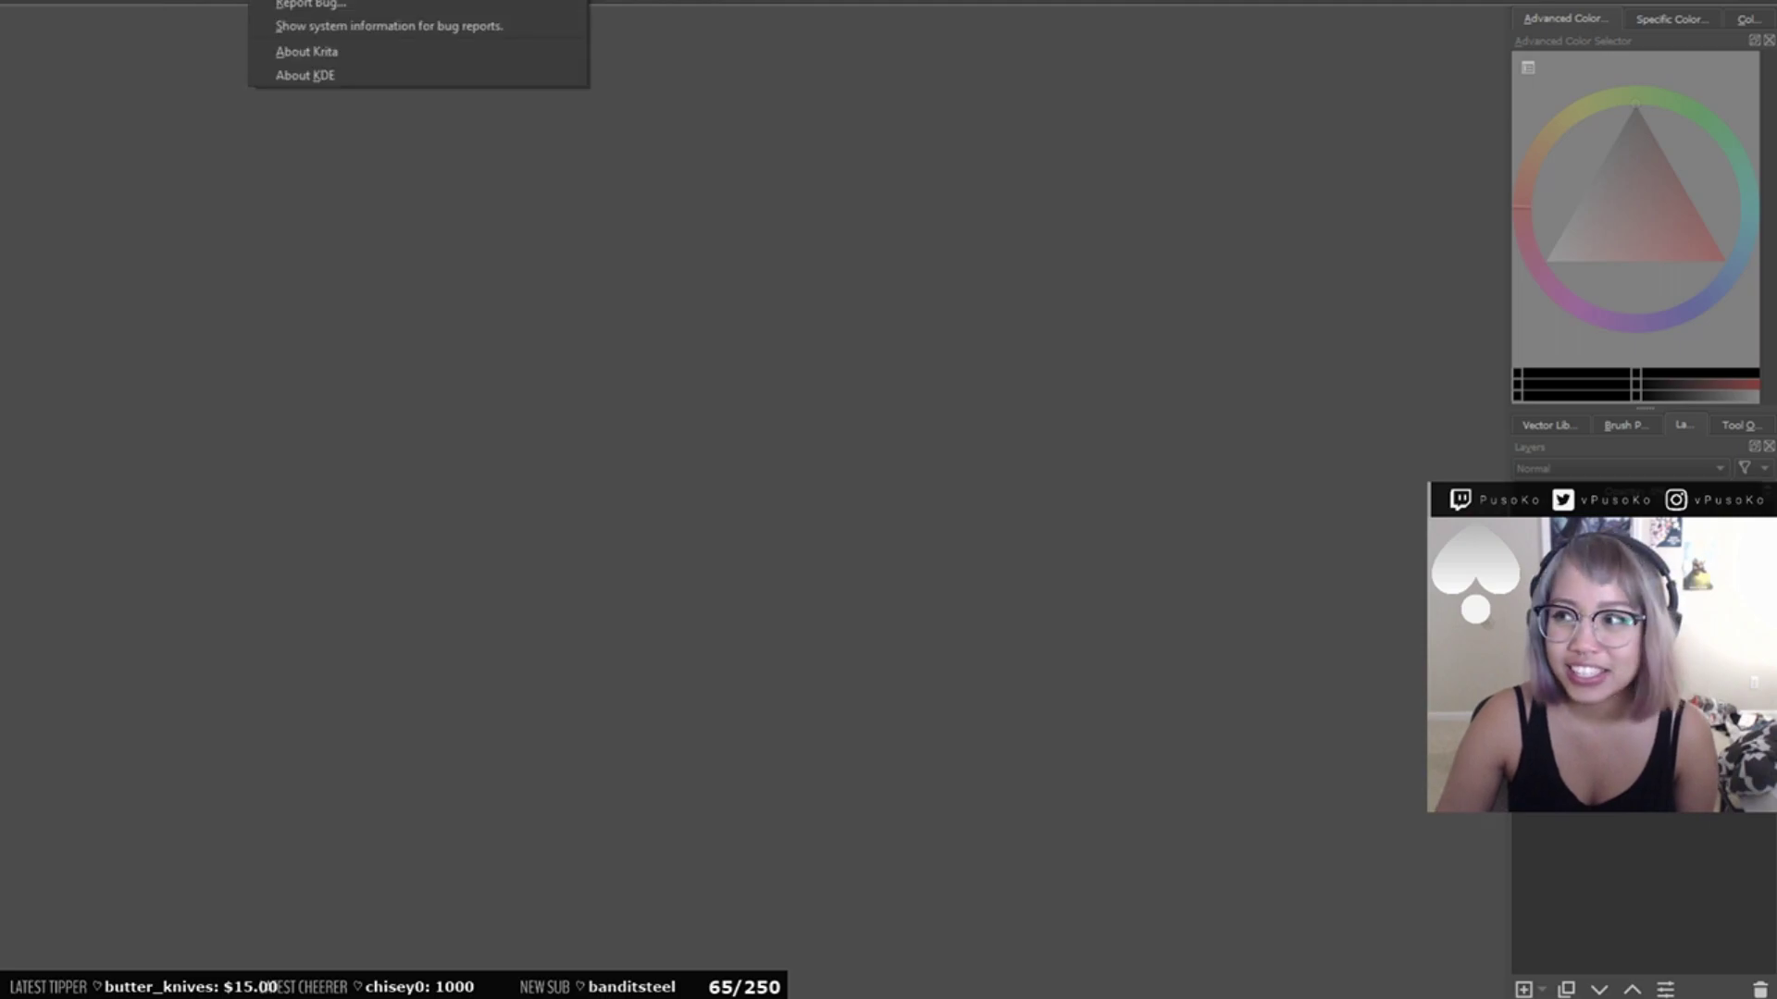
key("Left")
key("Left")
key("Left")
key("Left")
key("Left")
key("Left")
key("Left")
key("Left")
key("Left")
key("Left")
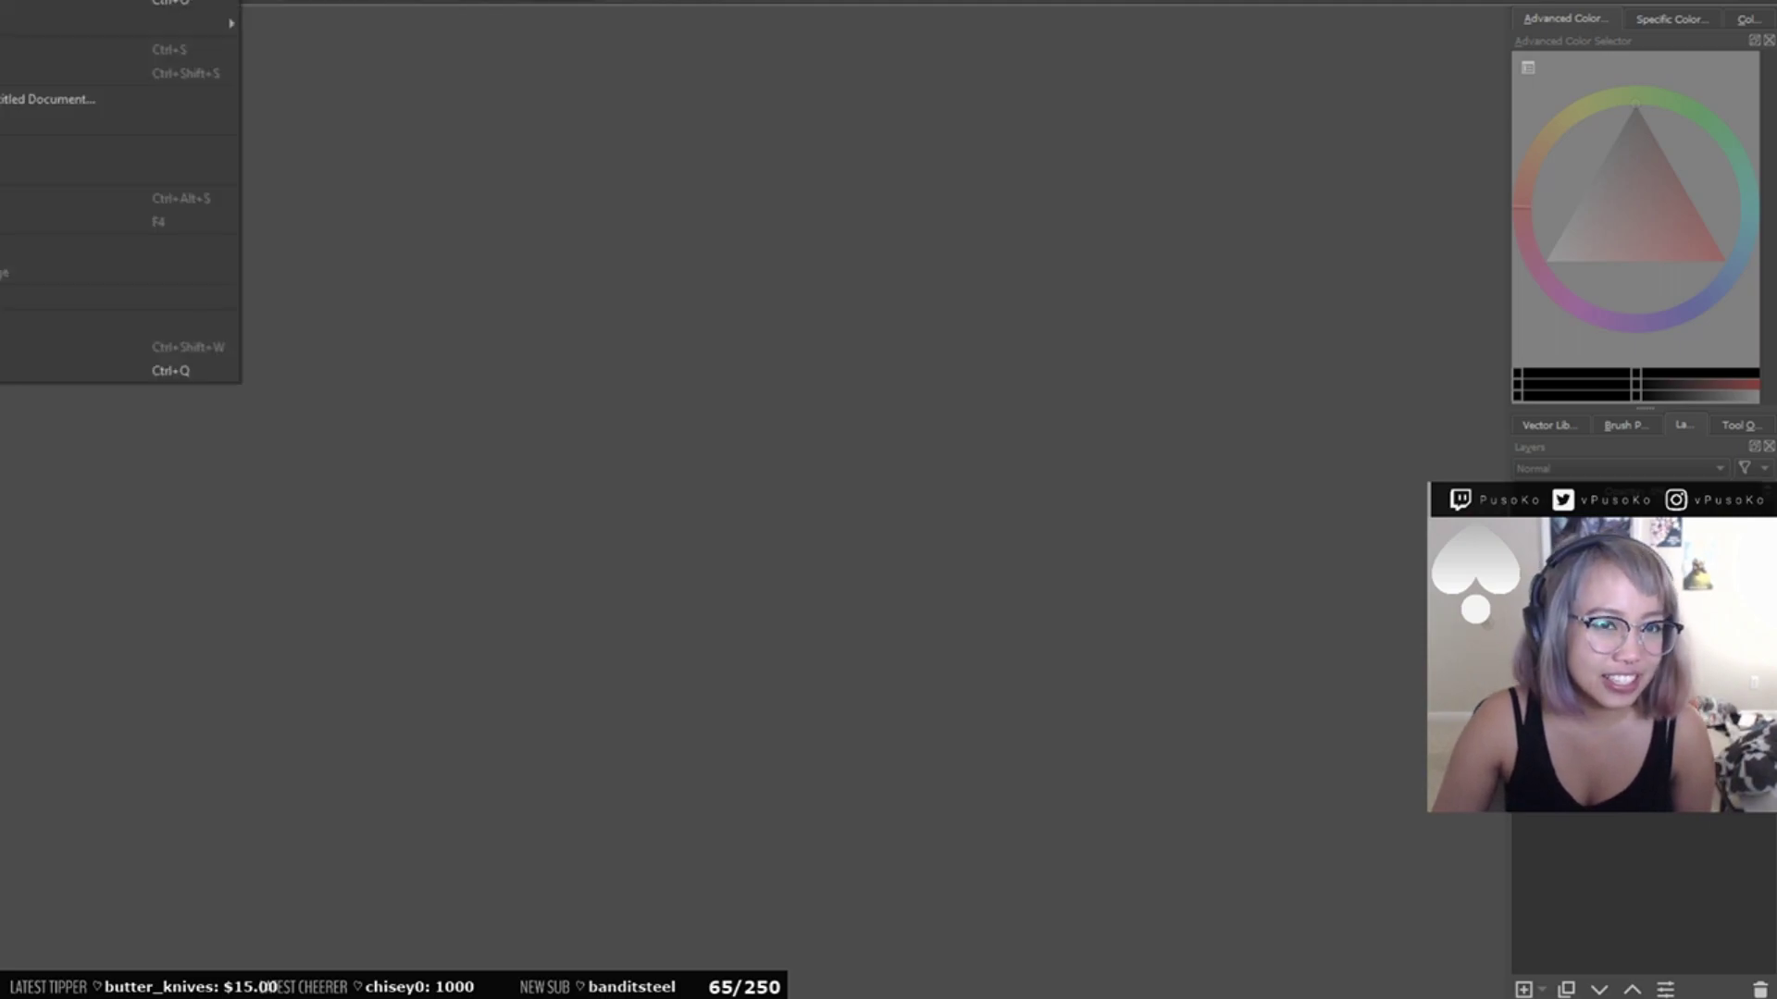
key("Escape")
key("alt+f")
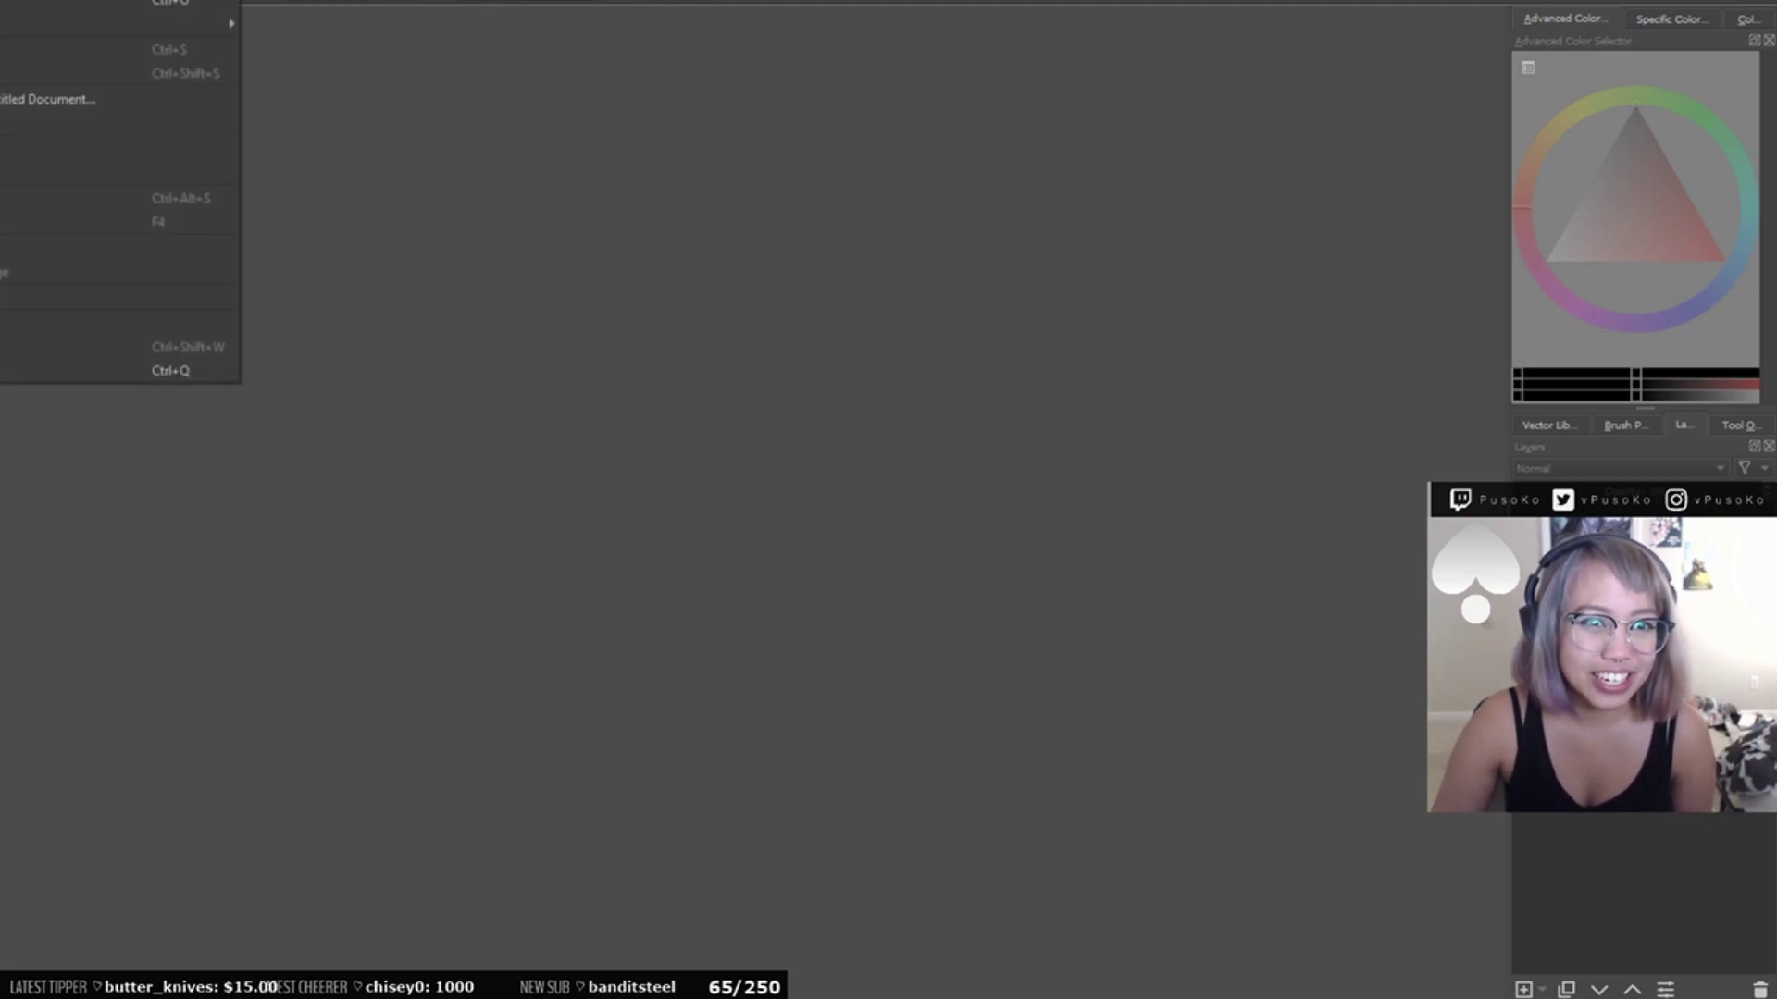
key("ctrl+n")
left_click_drag(597, 246, 463, 224)
- Choose the Emotes preset (690 × 690 px, 300 ppi) for the new document
left_click(643, 325)
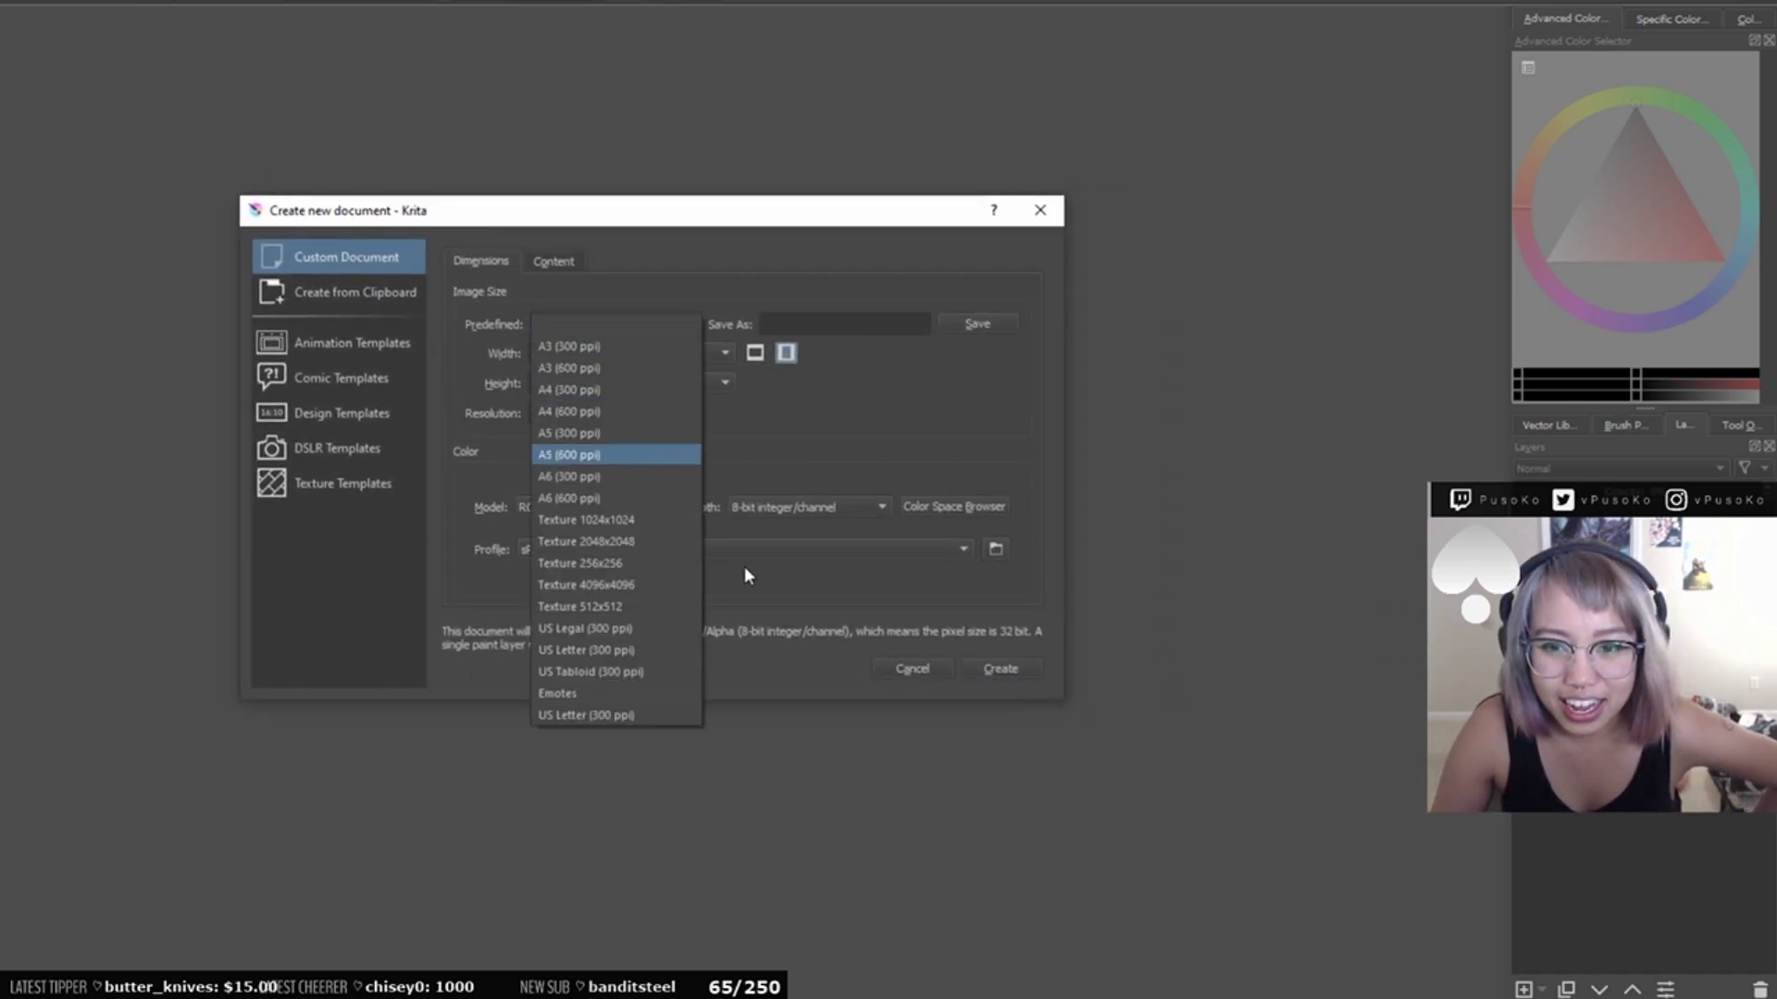
left_click(658, 692)
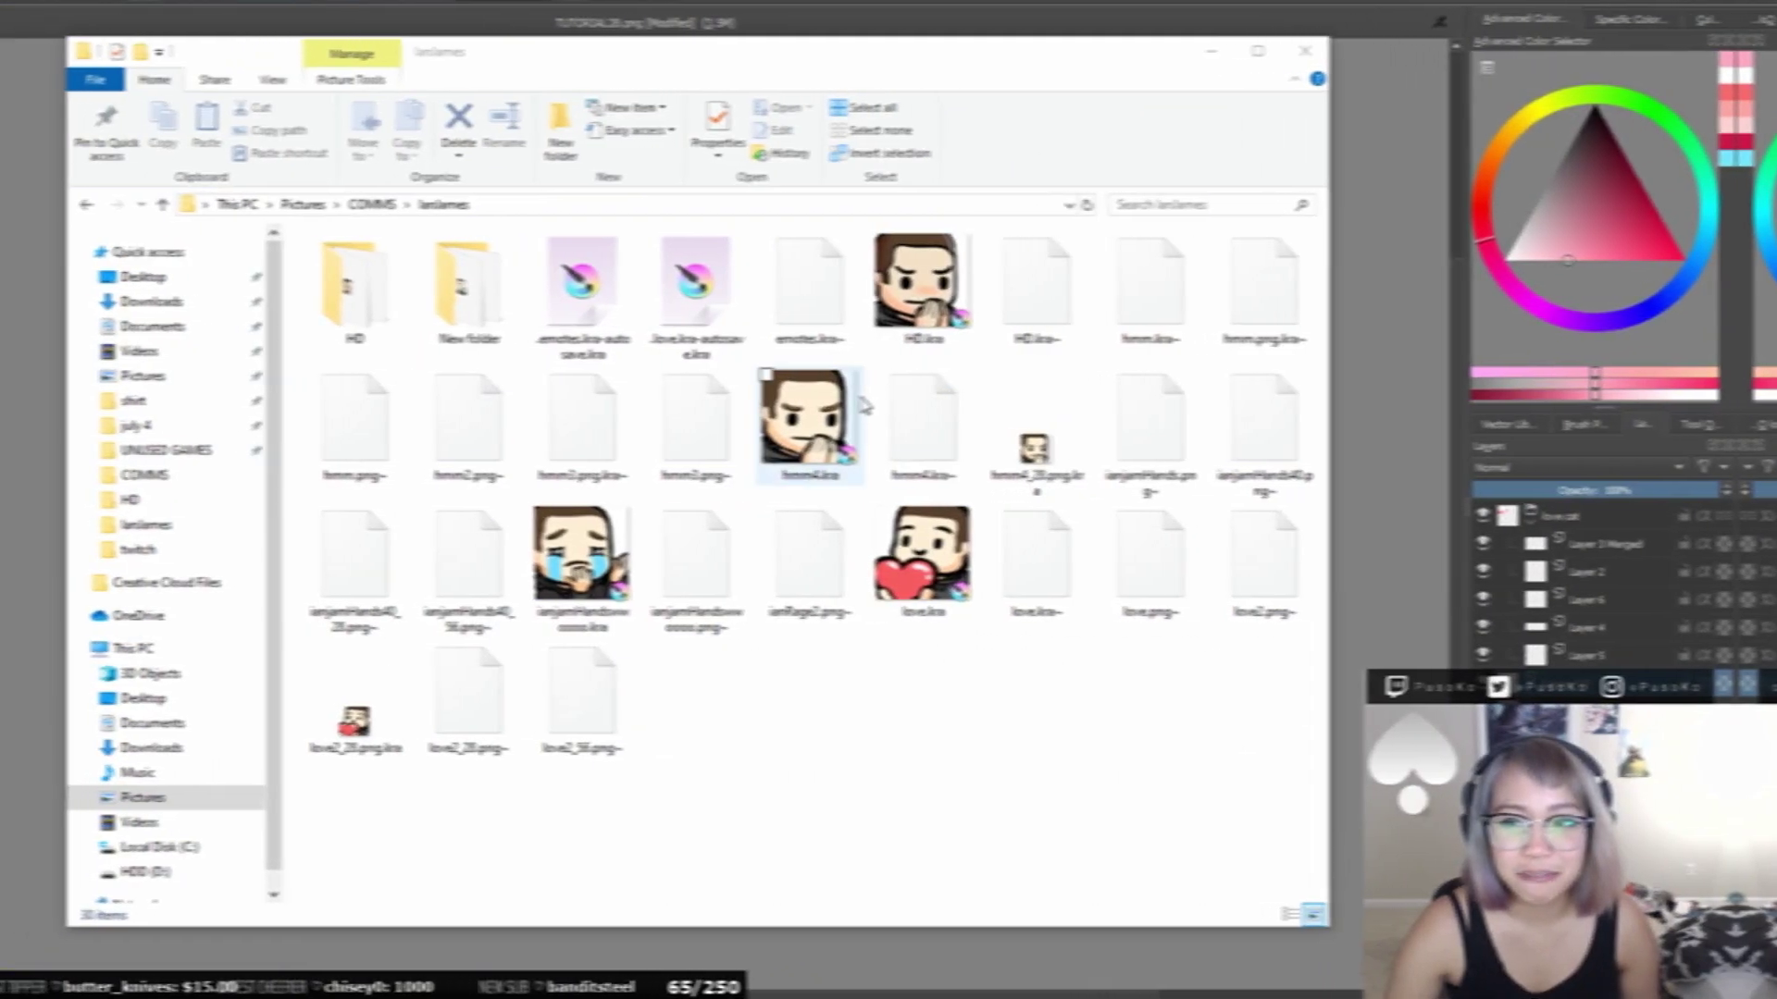
- Select the earlier emote file hmm4.kra in the File Explorer folder
left_click(884, 414)
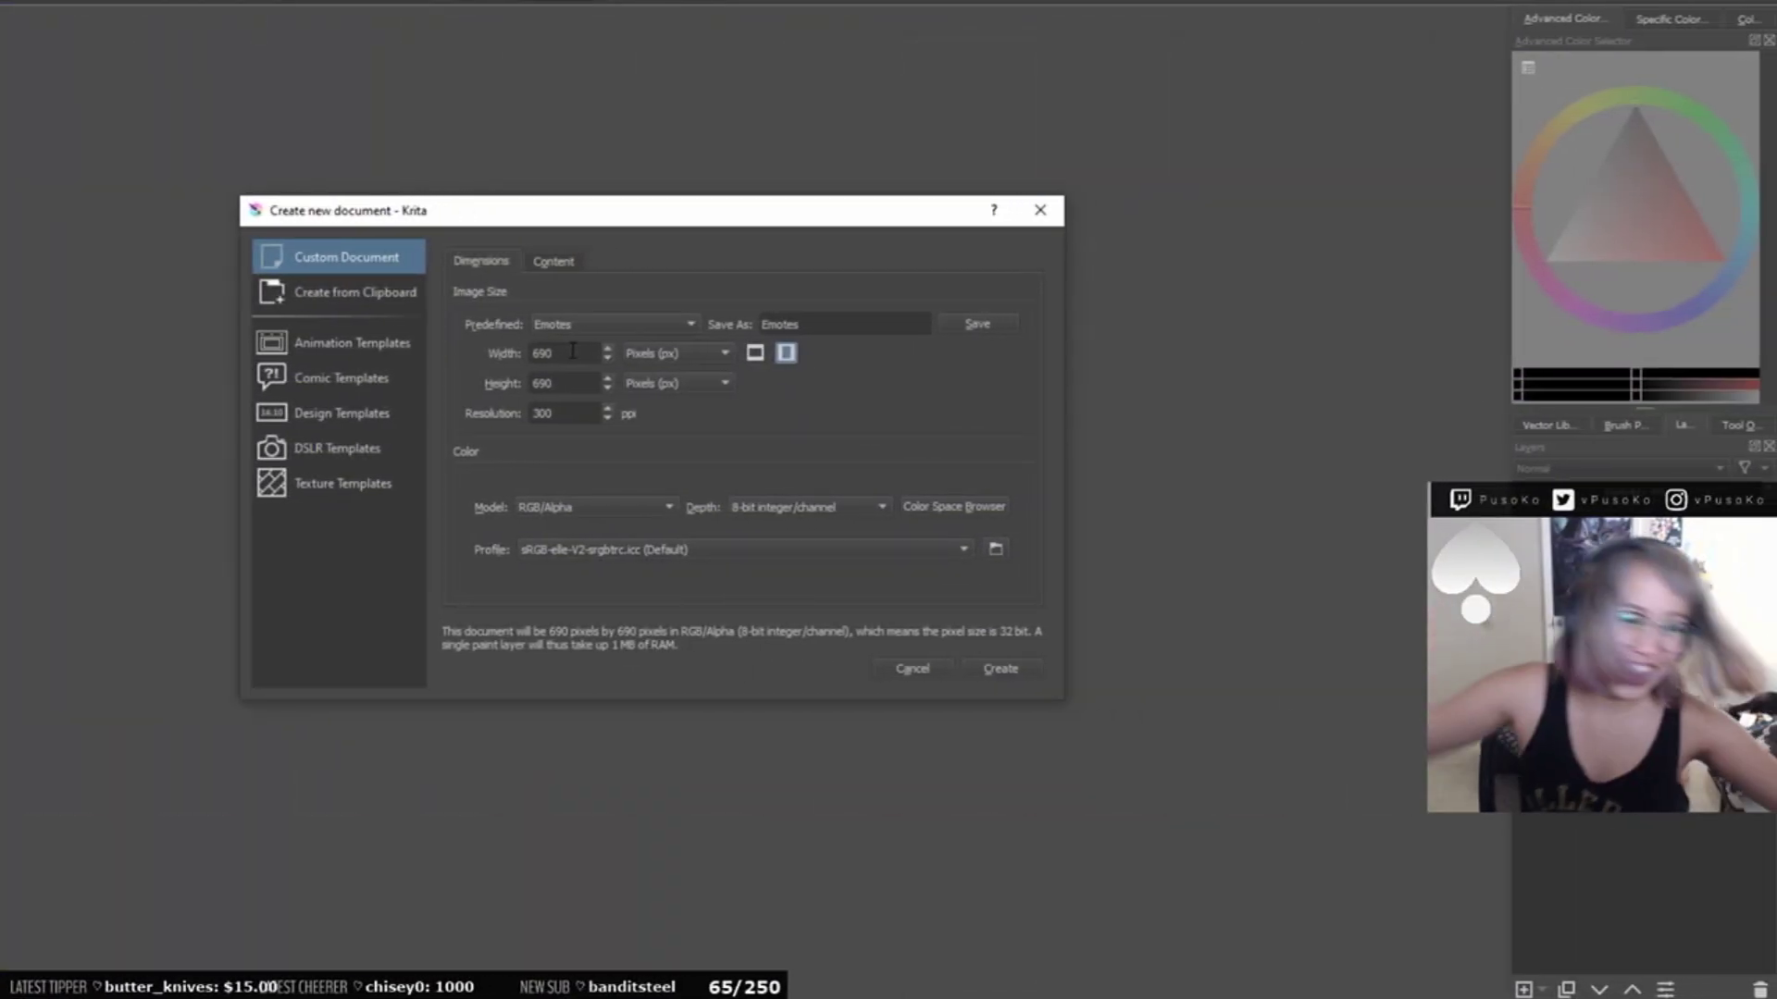
- Create the blank white 690 × 690 px emote canvas
left_click(992, 674)
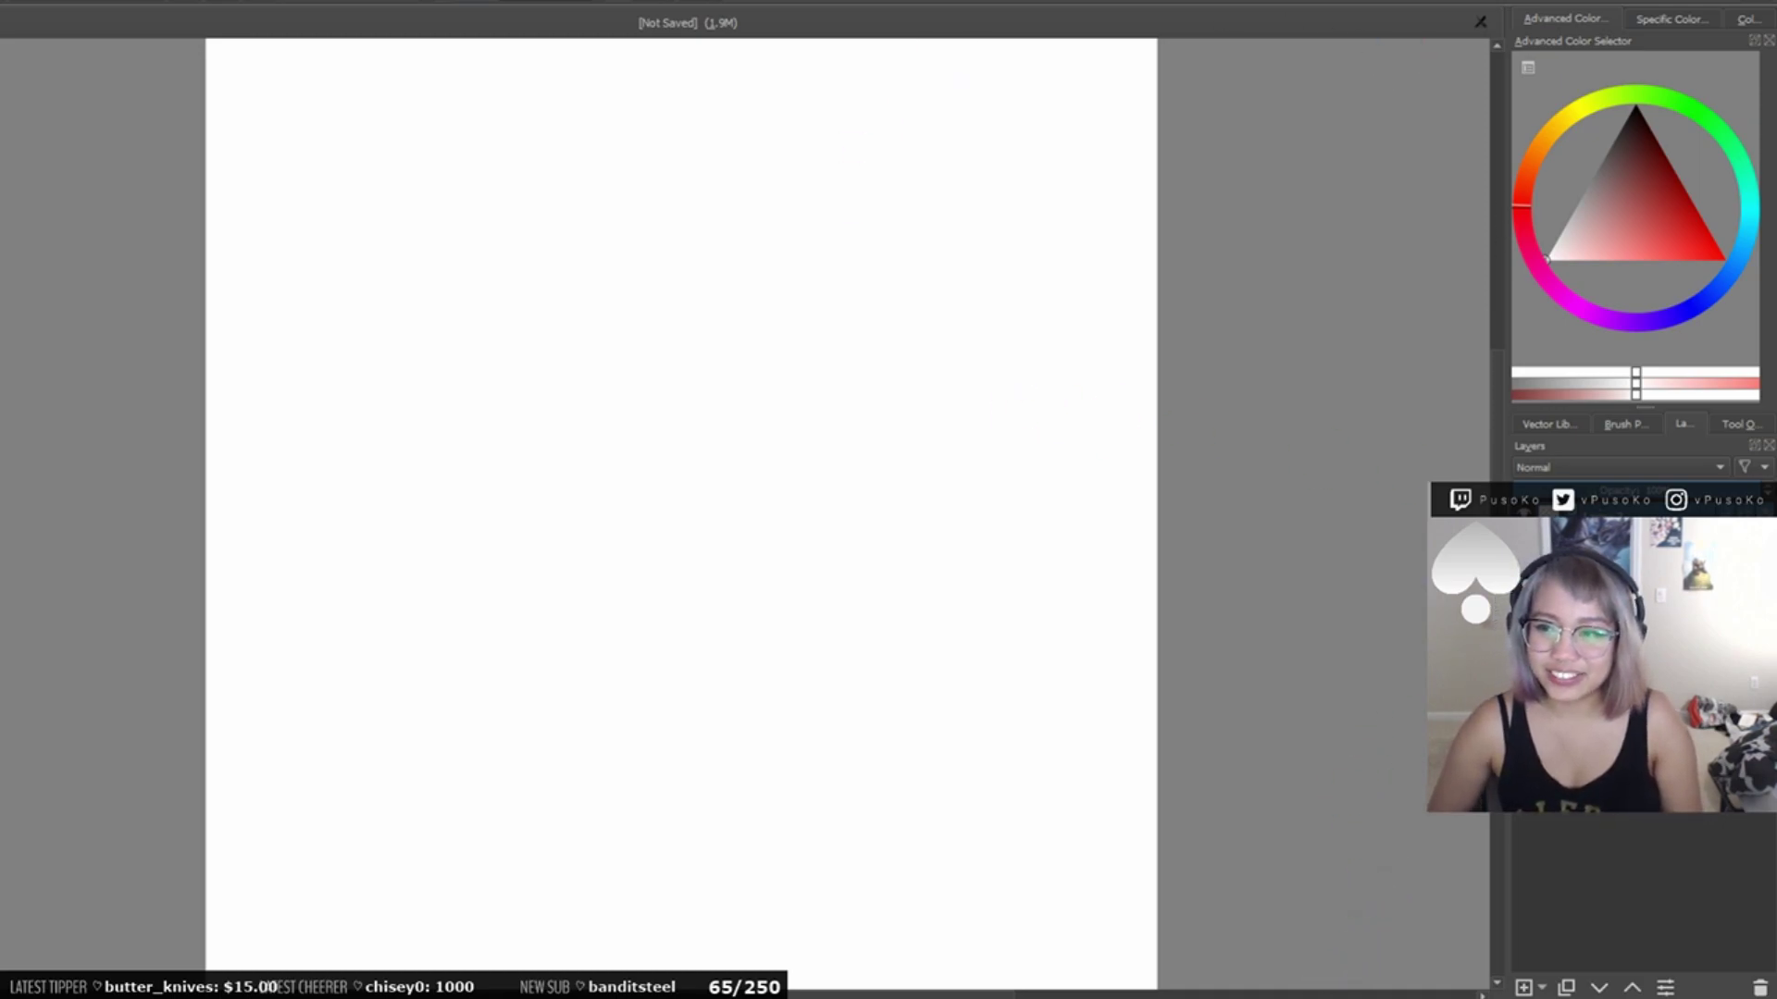
- Toggle the white background back to visible and pick a light pink painting colour
key("Delete")
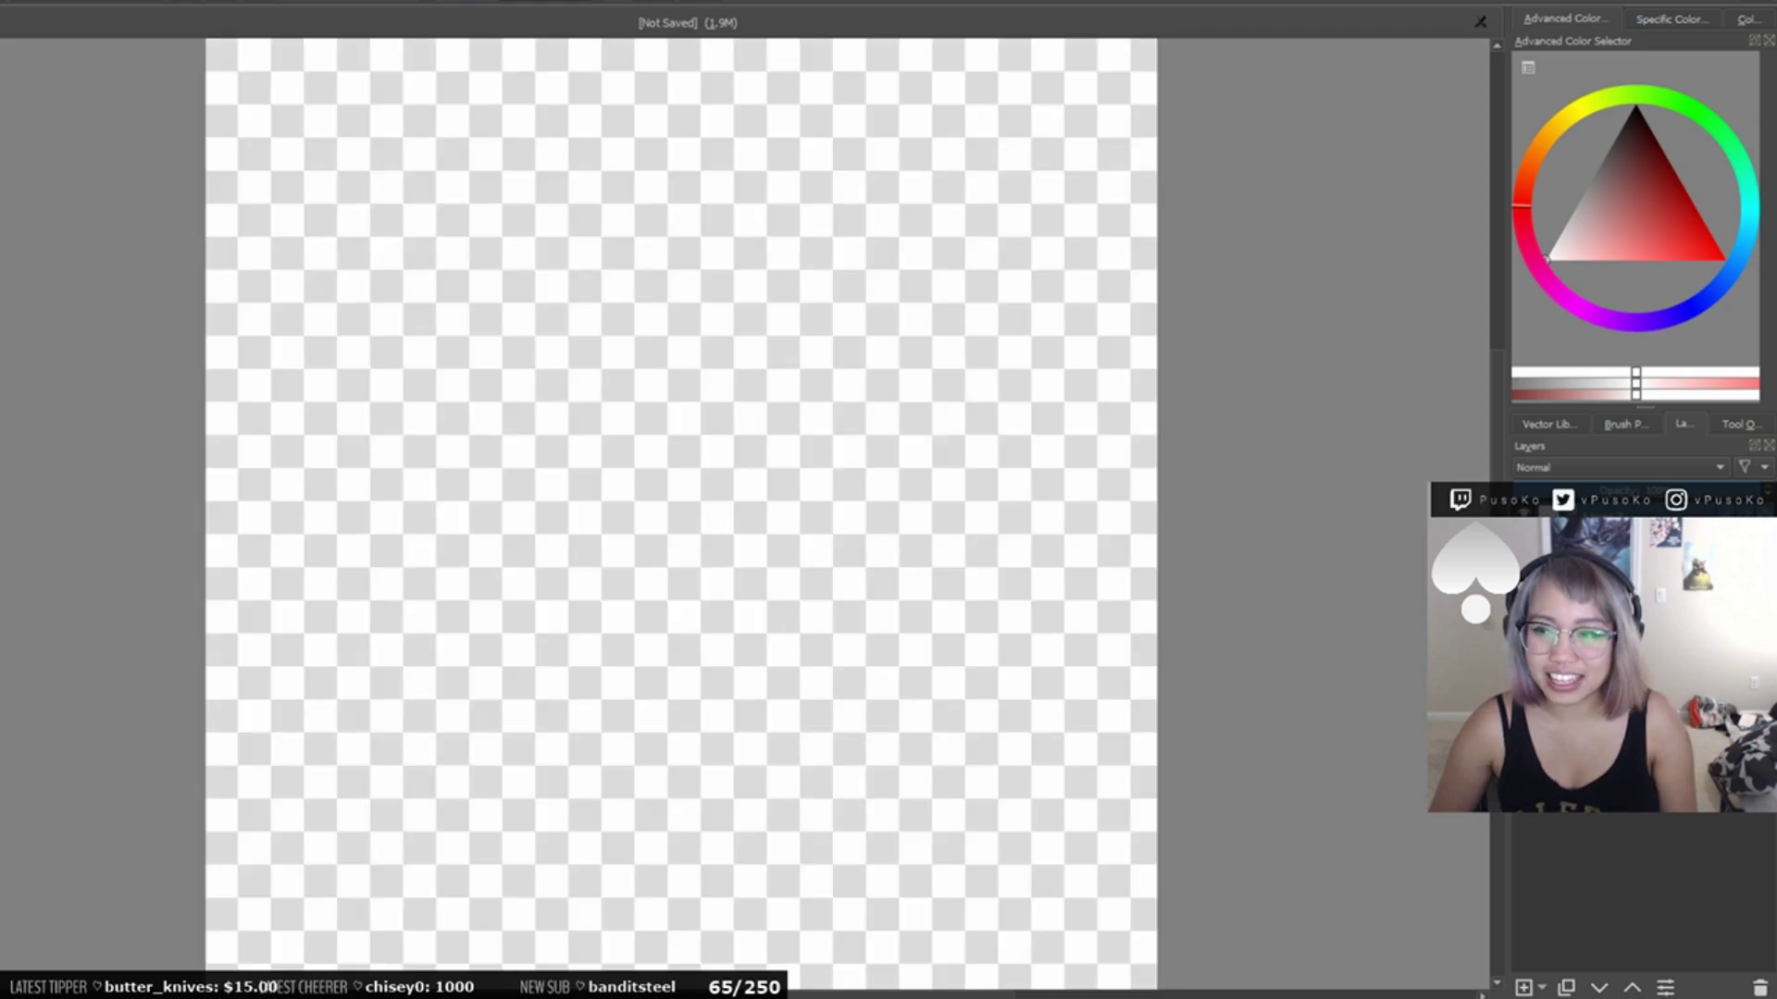
left_click(1524, 513)
left_click(1524, 513)
left_click(1524, 513)
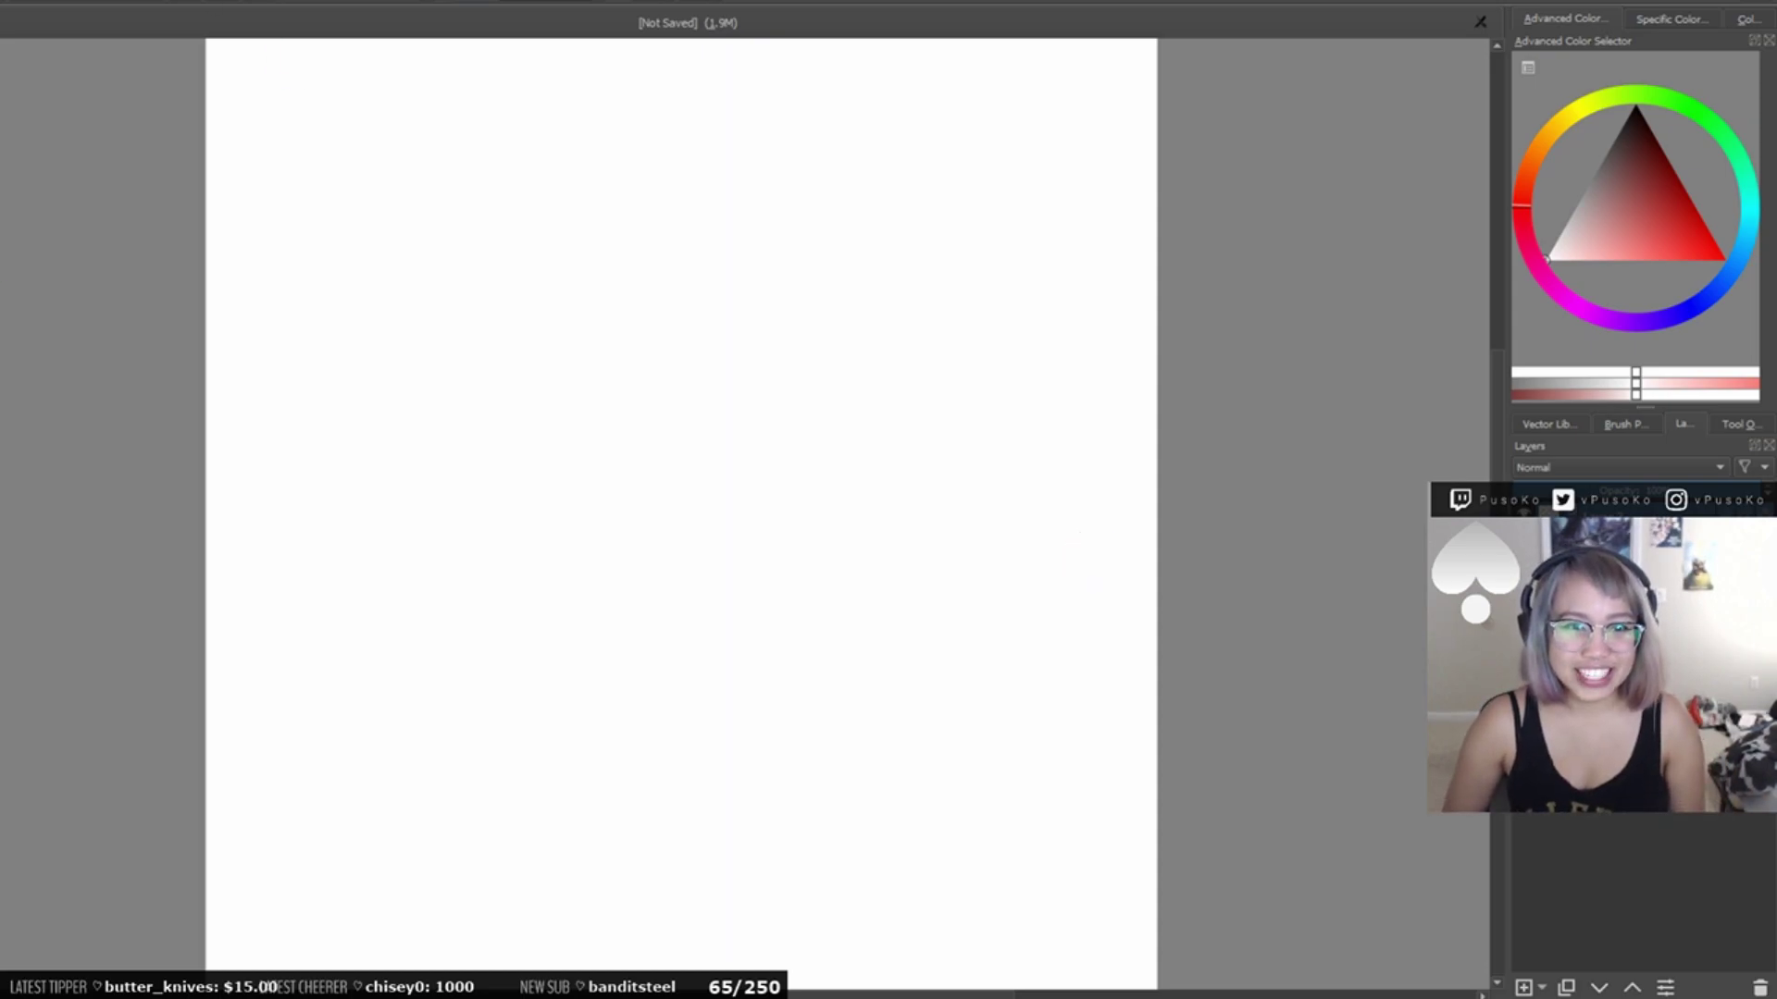
left_click_drag(1634, 224, 1610, 305)
mouse_move(1537, 243)
left_mouse_down()
mouse_move(1618, 243)
mouse_move(1631, 287)
left_mouse_up()
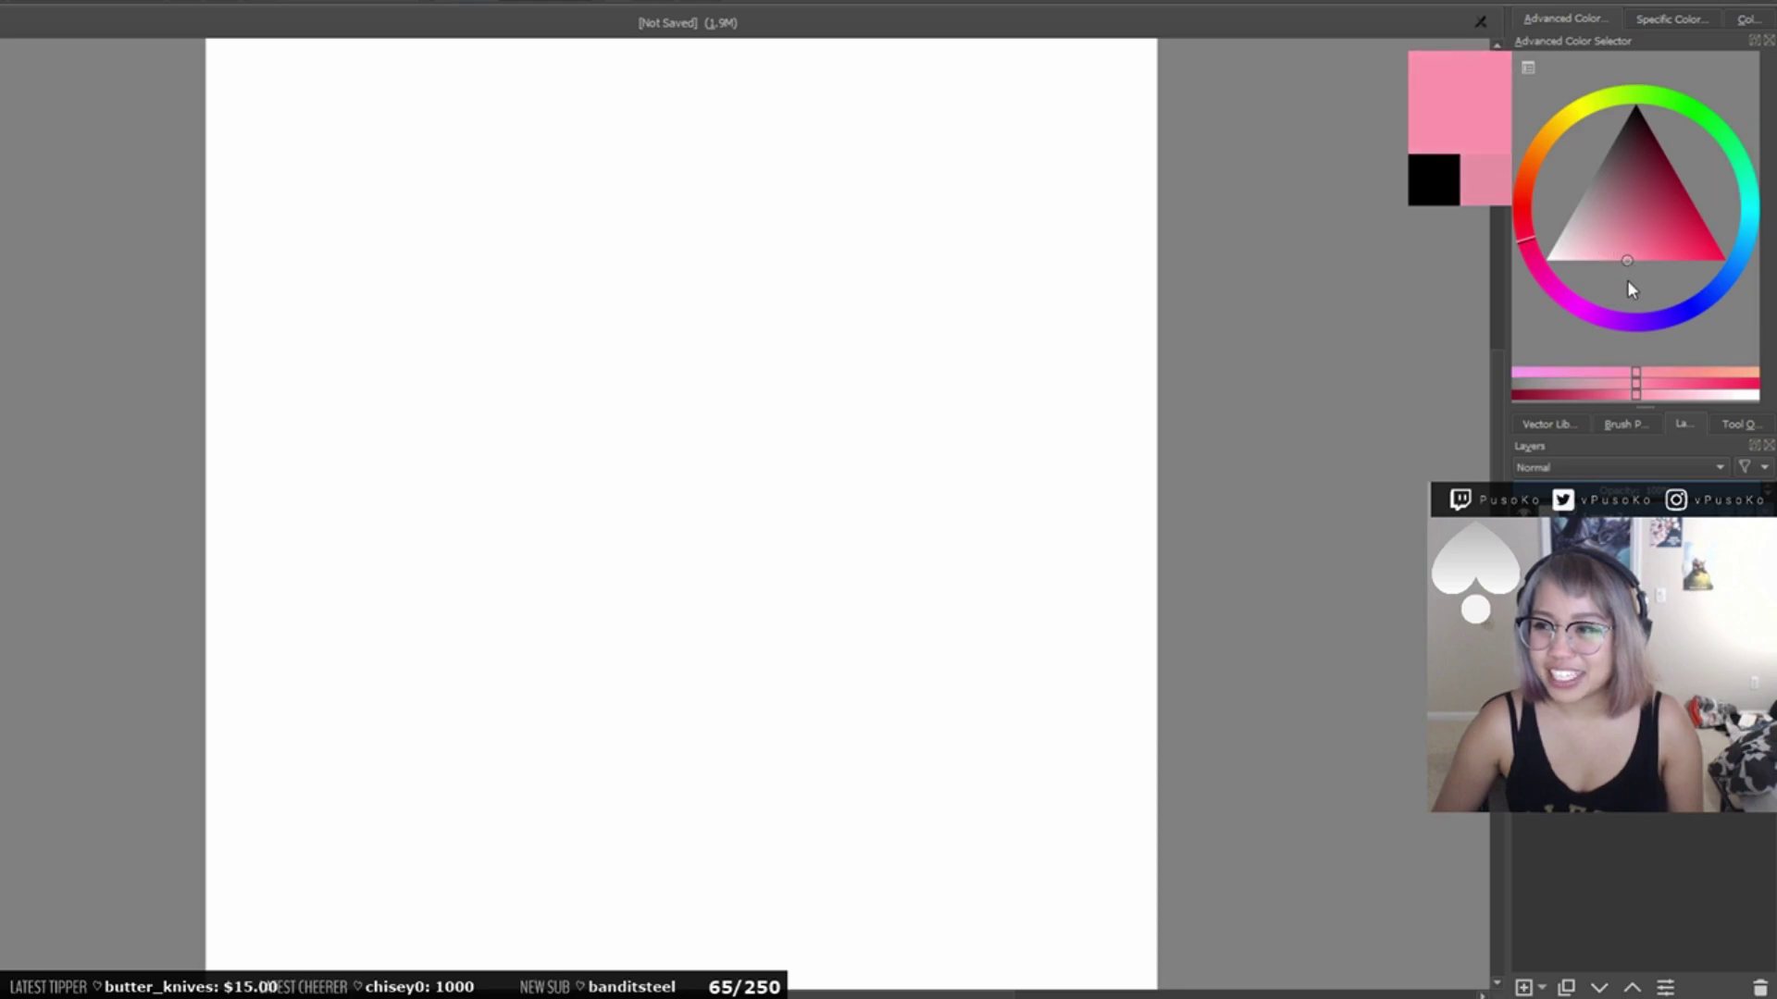
- Show the brush presets, paint three pink test strokes, then undo them
left_click(1628, 424)
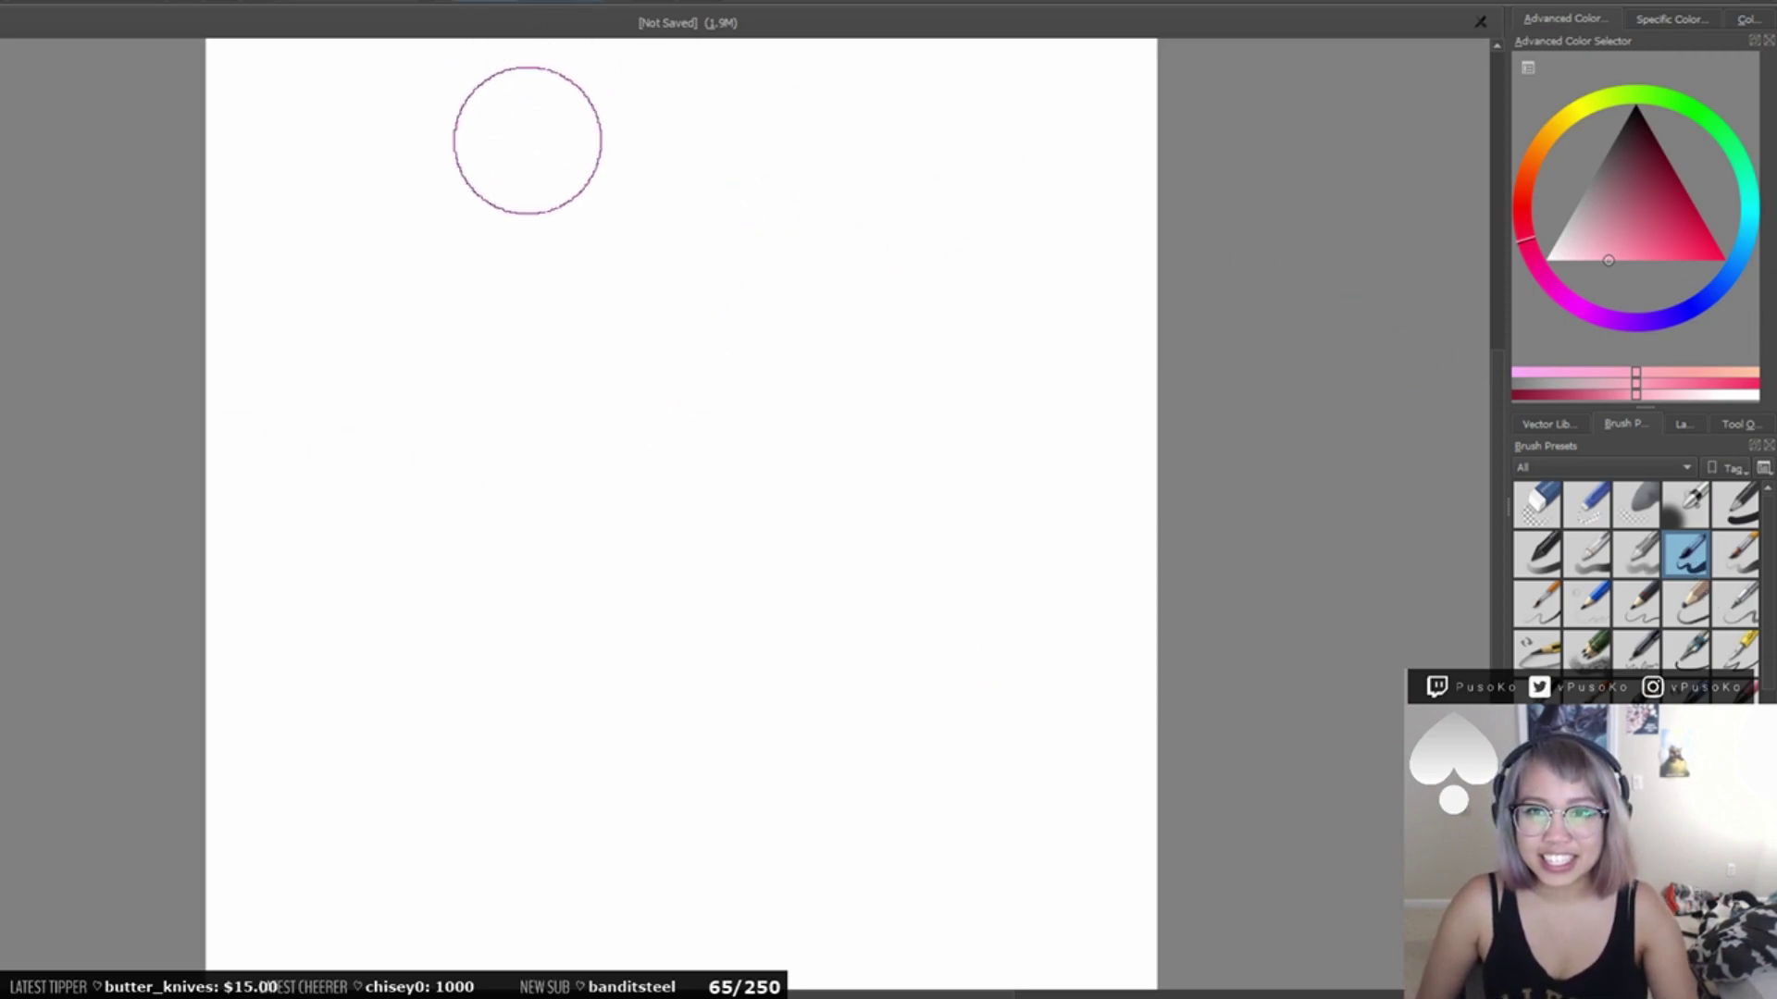
left_click_drag(335, 356, 670, 189)
left_click_drag(421, 393, 631, 325)
mouse_move(604, 407)
left_mouse_down()
mouse_move(863, 277)
mouse_move(791, 356)
left_mouse_up()
key("ctrl+z")
key("ctrl+z")
key("ctrl+z")
key("ctrl+z")
key("ctrl+z")
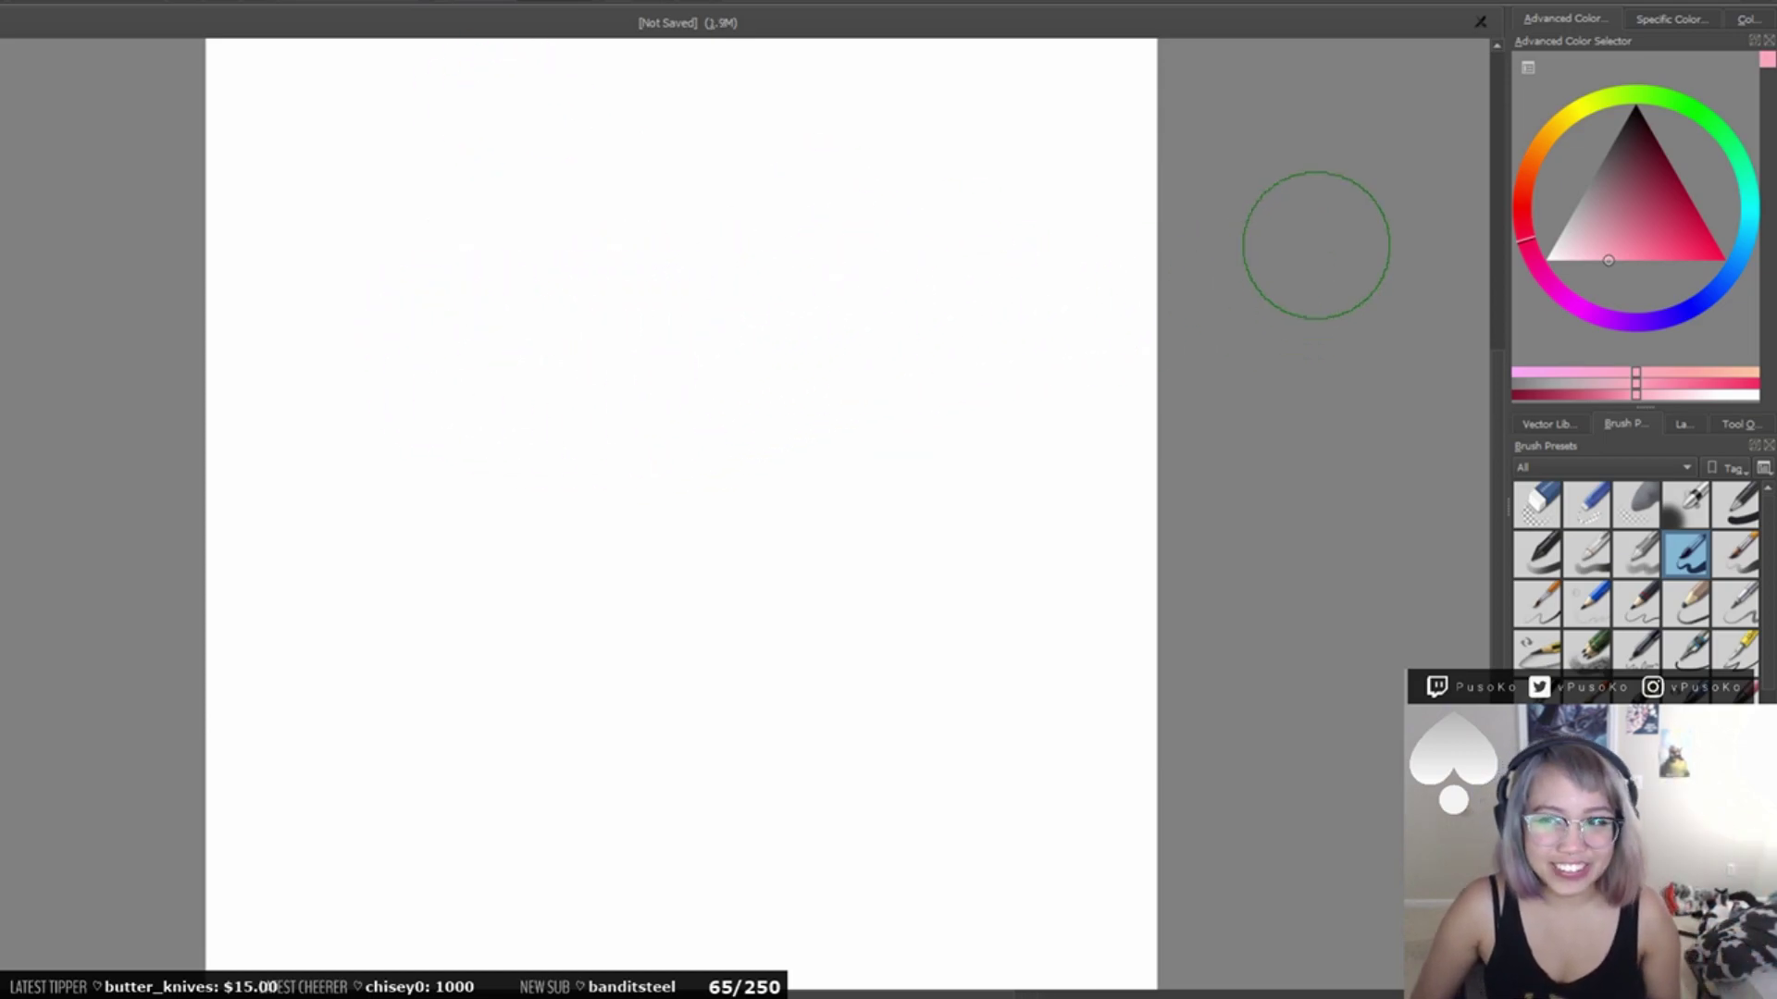
- Return the docker to the layer list and begin the pink cat-head outline
left_click(1694, 429)
left_click(1723, 428)
left_click(1636, 430)
left_click(1692, 432)
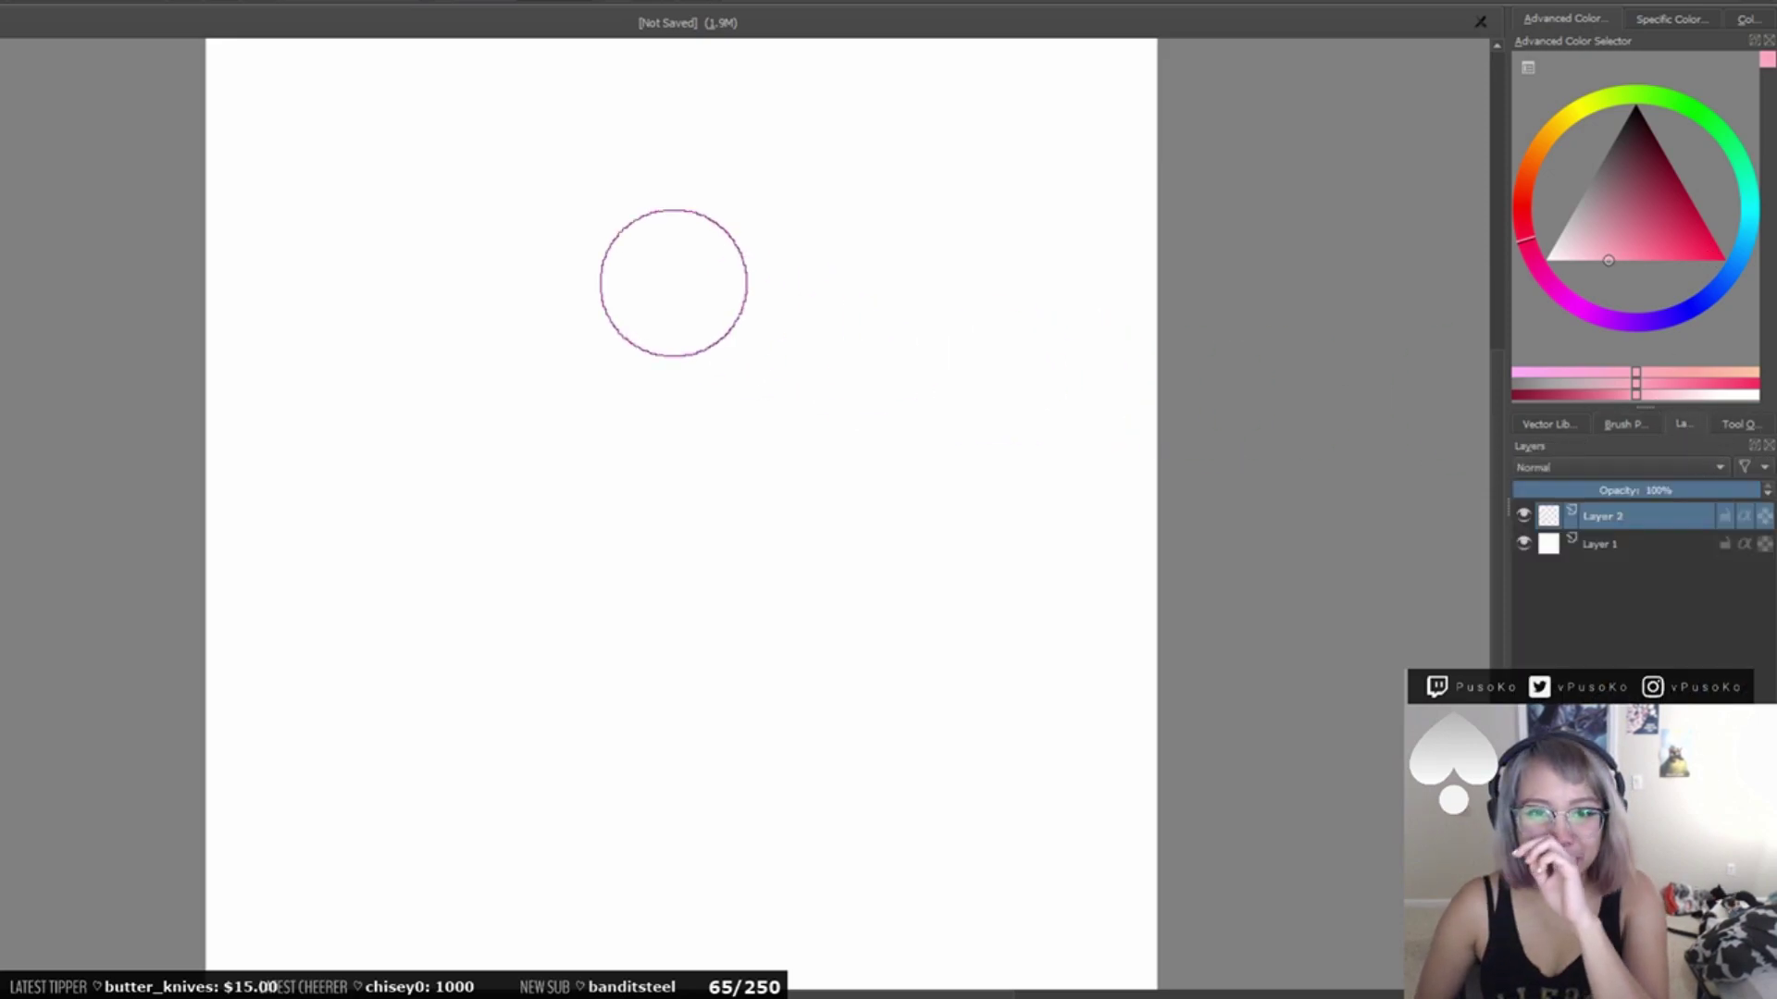
left_click(309, 252)
- Draw the left side and right cheek of the pink head outline, redoing stray strokes
mouse_move(329, 222)
left_mouse_down()
mouse_move(586, 333)
mouse_move(550, 318)
mouse_move(1046, 270)
left_mouse_up()
key("ctrl+z")
left_click_drag(288, 148, 302, 384)
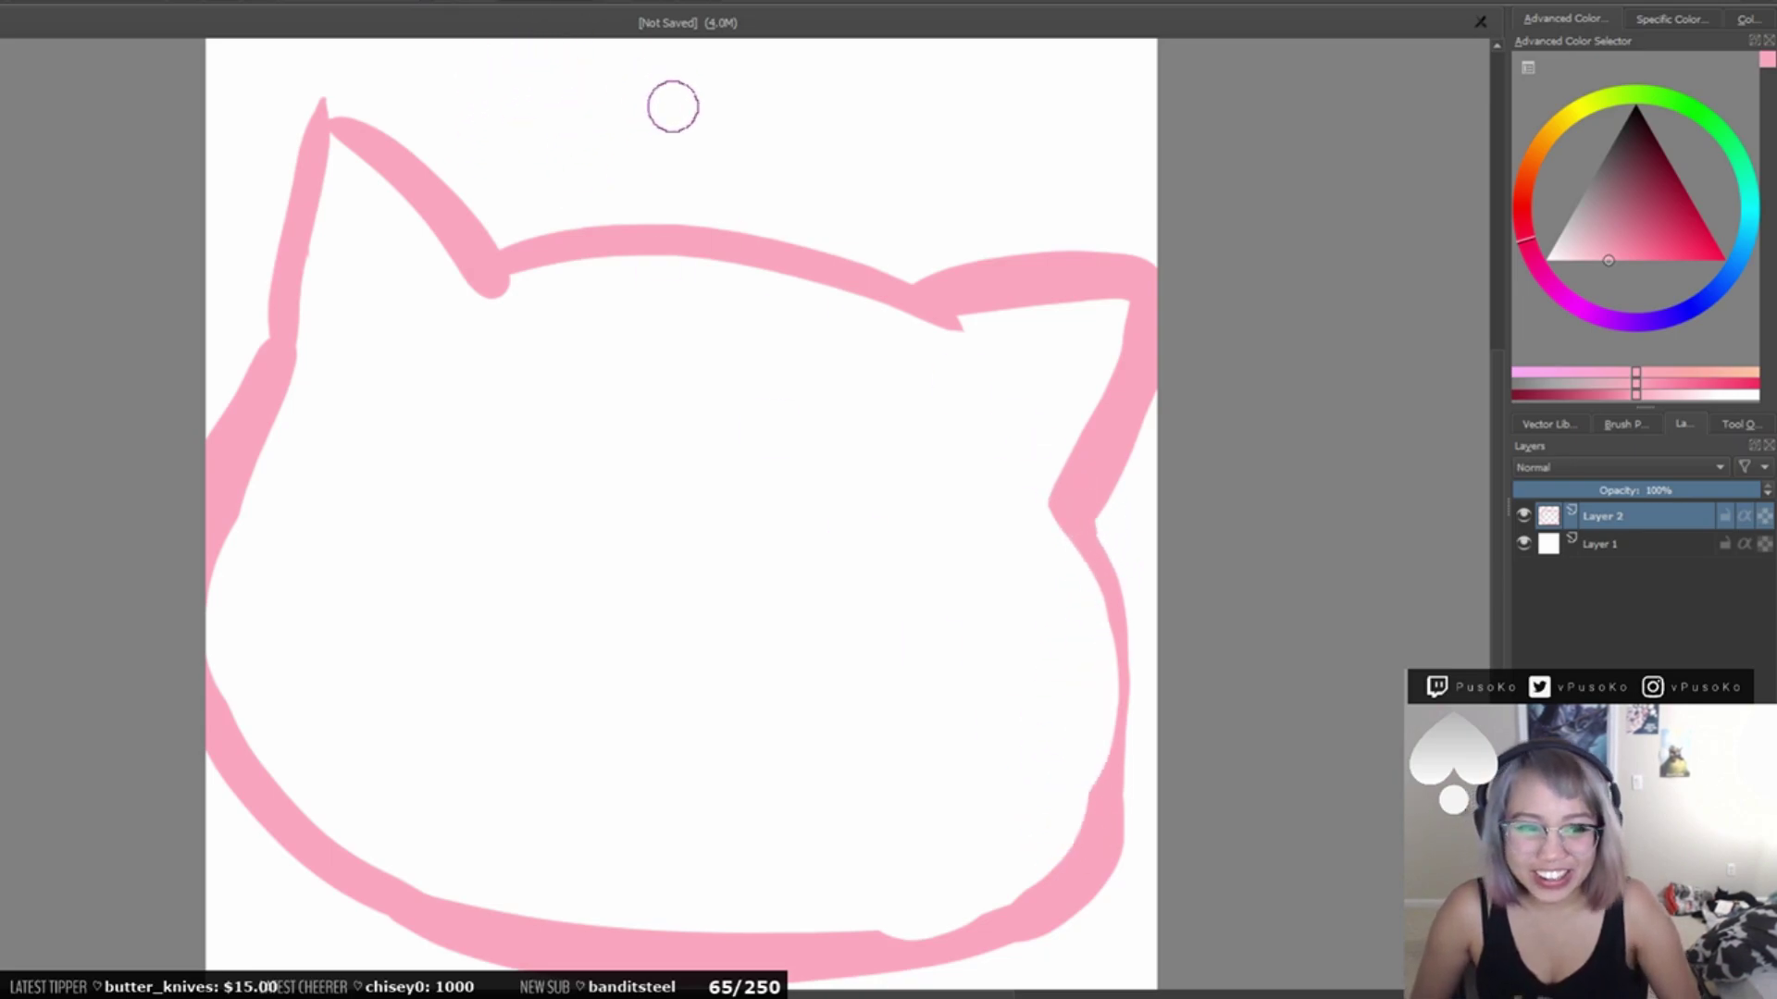
left_click_drag(1081, 520, 1049, 794)
key("ctrl+z")
mouse_move(1082, 520)
left_mouse_down()
mouse_move(1103, 613)
mouse_move(1116, 777)
left_mouse_up()
key("ctrl+z")
left_click_drag(1075, 508, 1106, 848)
- Rework the outline's right side and thicken and smooth its bottom-right corner
key("ctrl+z")
left_click_drag(1079, 527, 1088, 822)
key("ctrl+z")
left_click_drag(1100, 638, 981, 915)
key("ctrl+z")
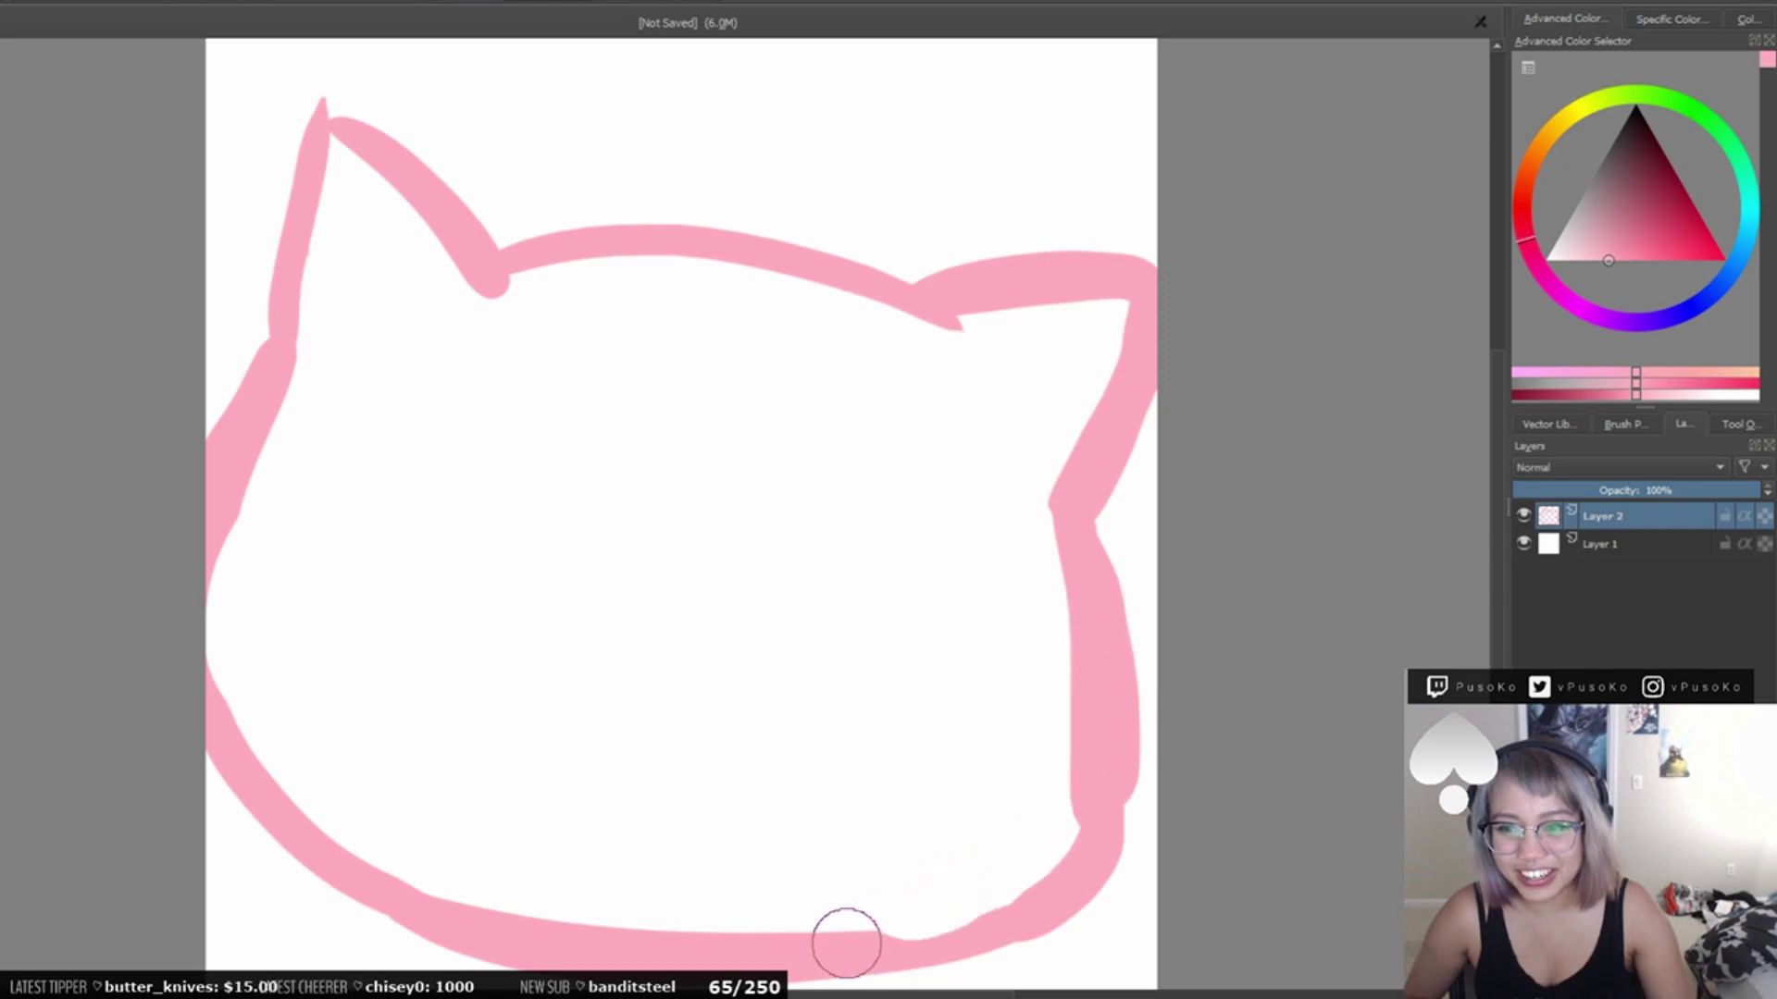
left_click_drag(852, 944, 1147, 793)
key("ctrl+z")
left_click_drag(815, 953, 1148, 813)
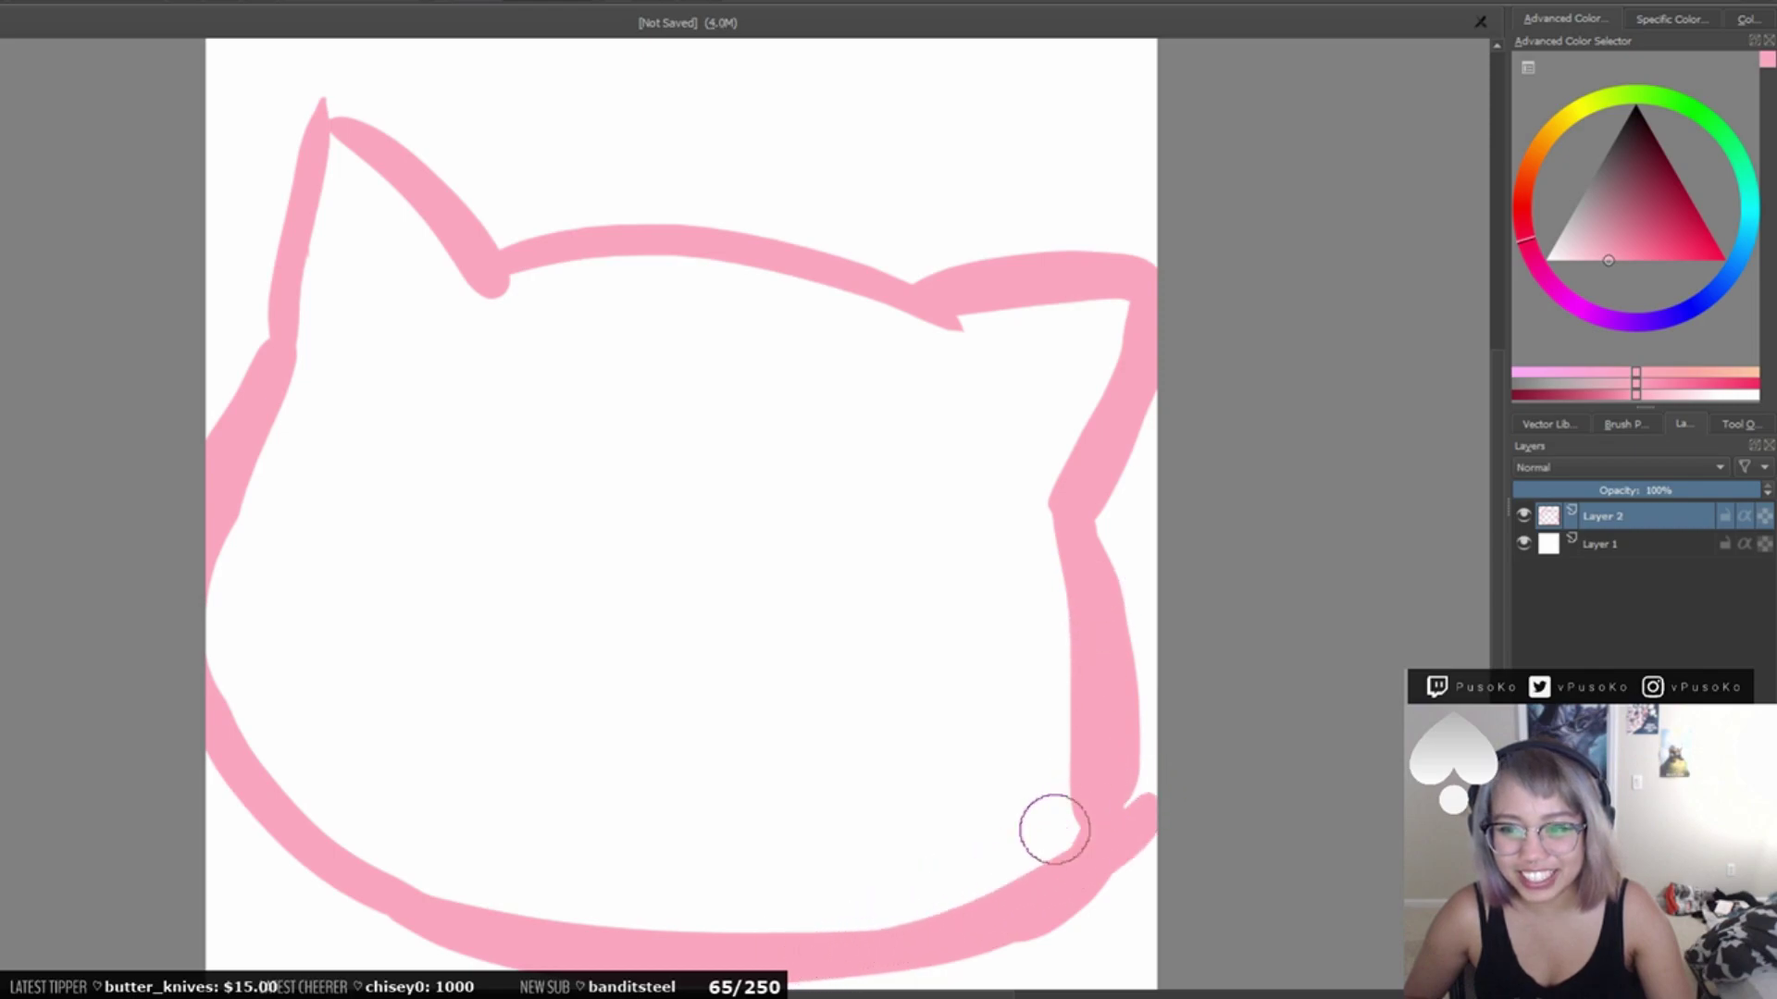
left_click_drag(844, 955, 1105, 825)
left_click_drag(1020, 878, 1068, 855)
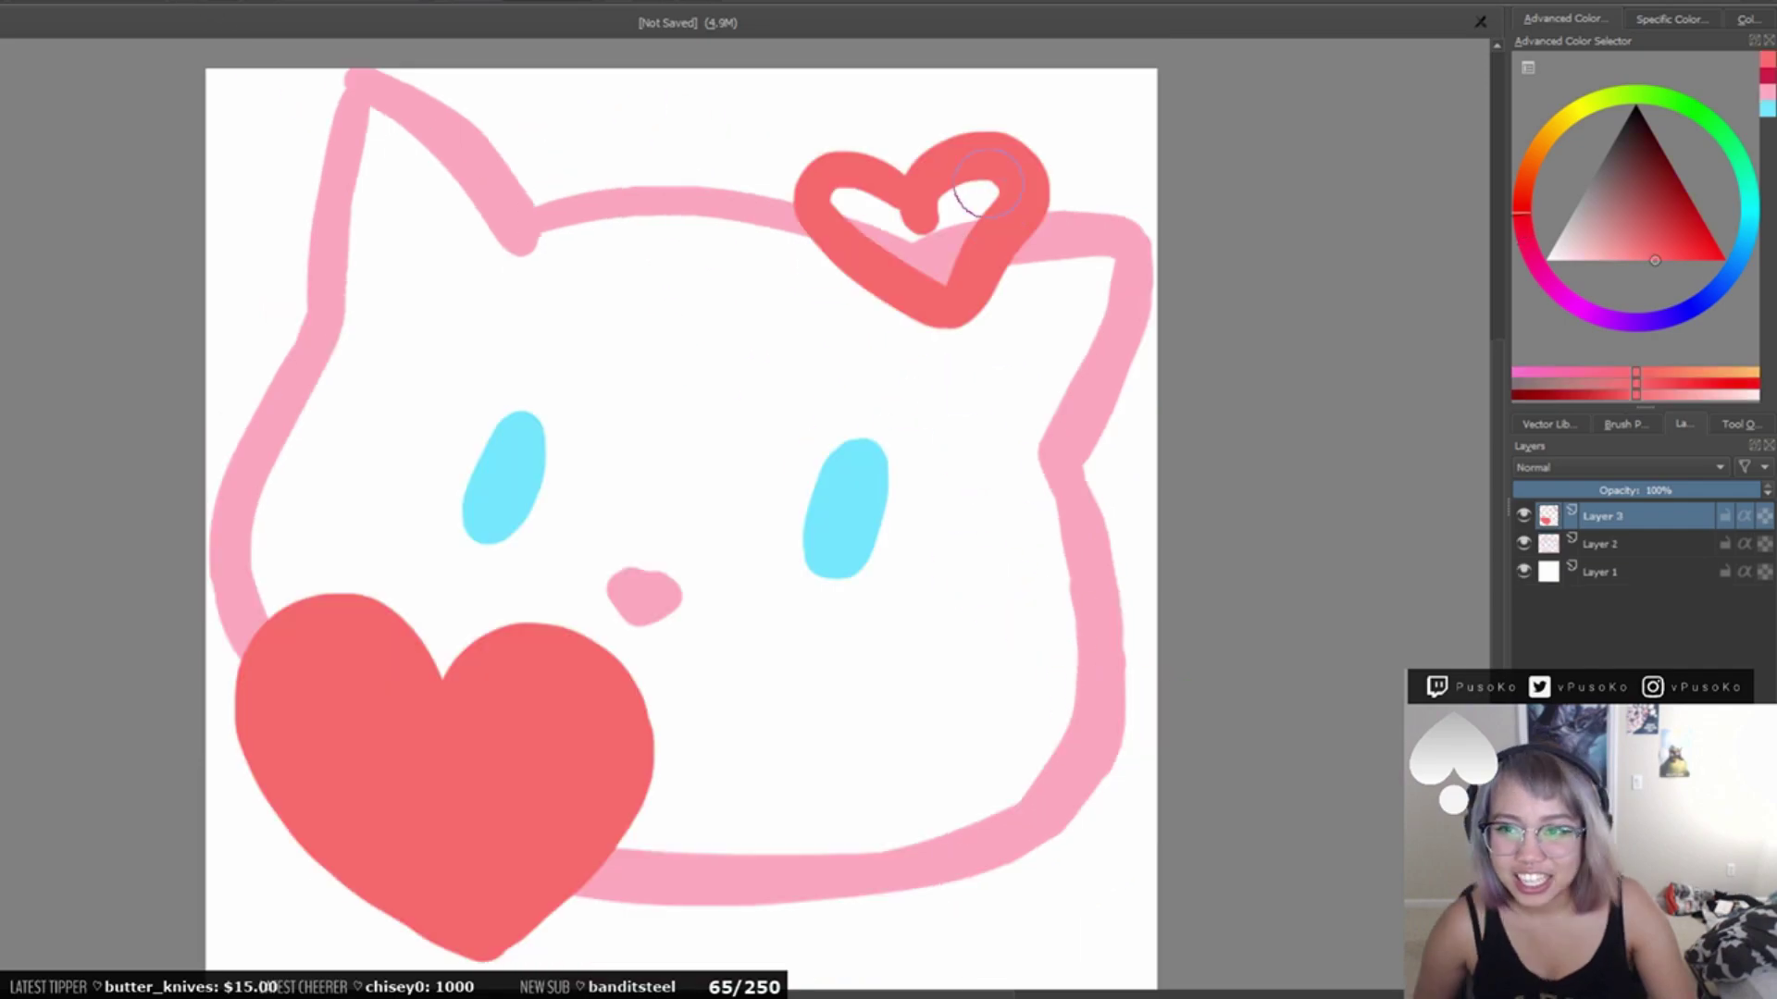
- Redraw the small heart's right half and fill the top heart solid red
key("ctrl+z")
left_click_drag(912, 206, 946, 290)
mouse_move(970, 181)
left_mouse_down()
mouse_move(897, 227)
mouse_move(877, 215)
left_mouse_up()
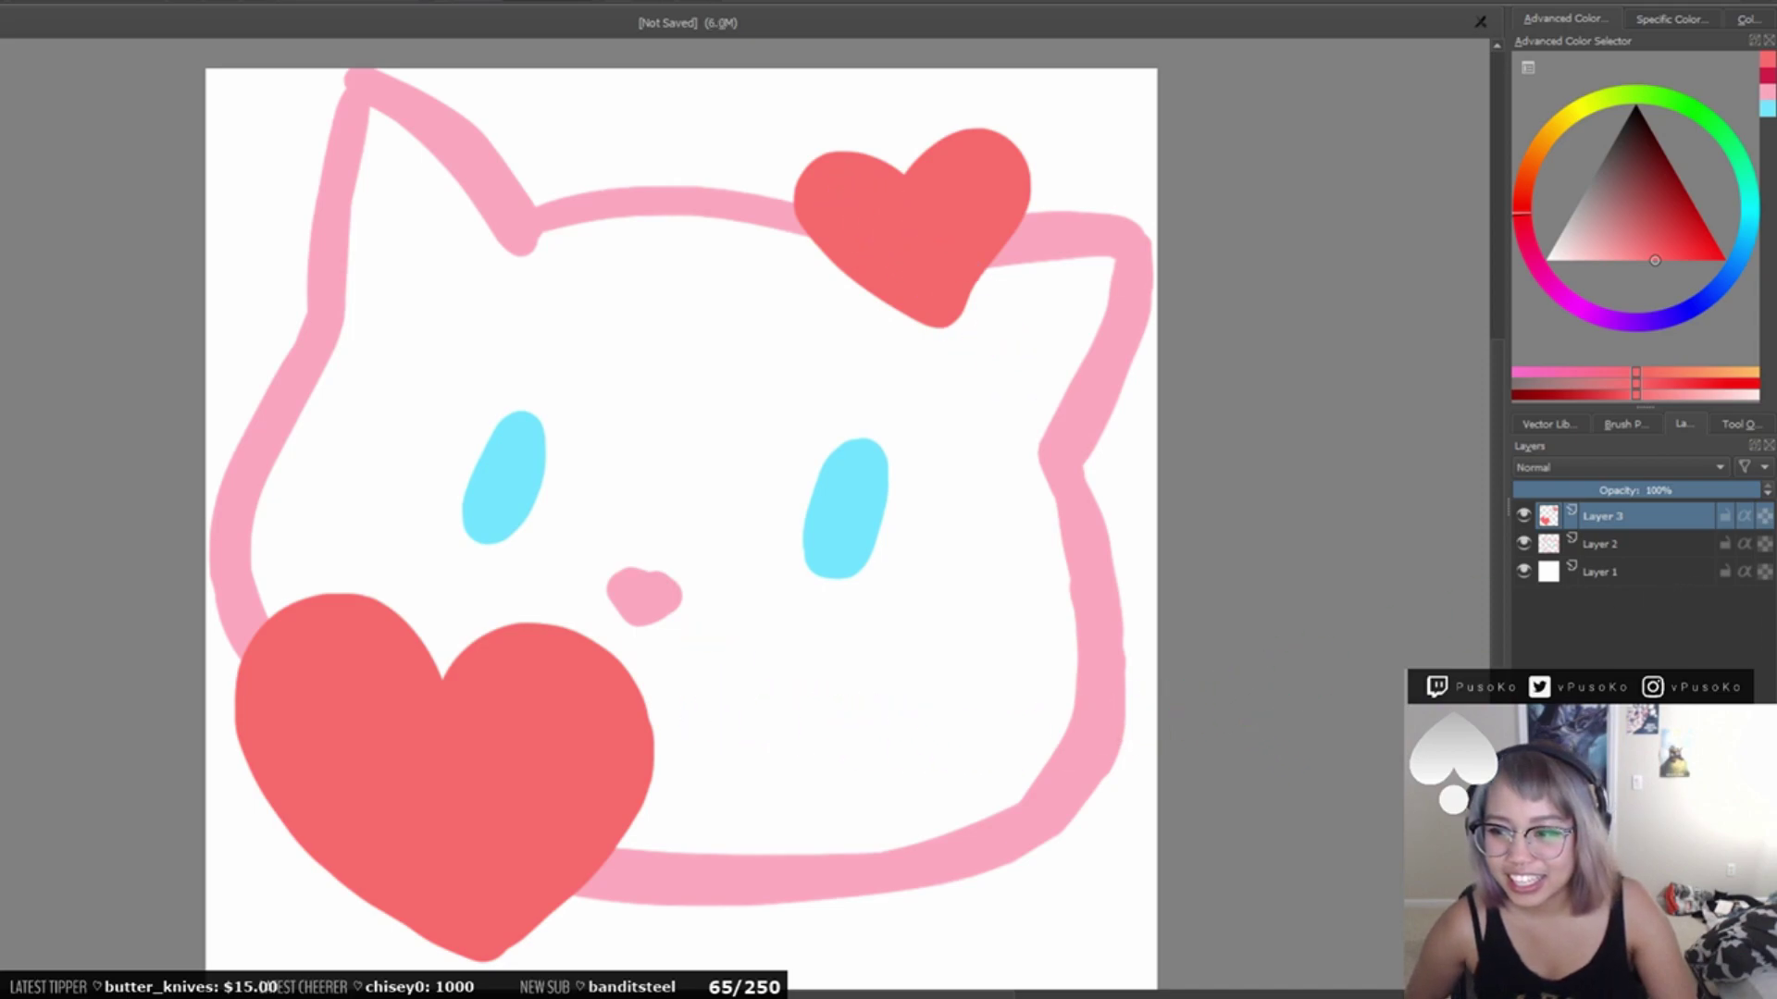
- Add Layer 4 above Layer 1, paint the face interior white, and hide the background
key("Insert")
left_click_drag(1598, 516, 1605, 580)
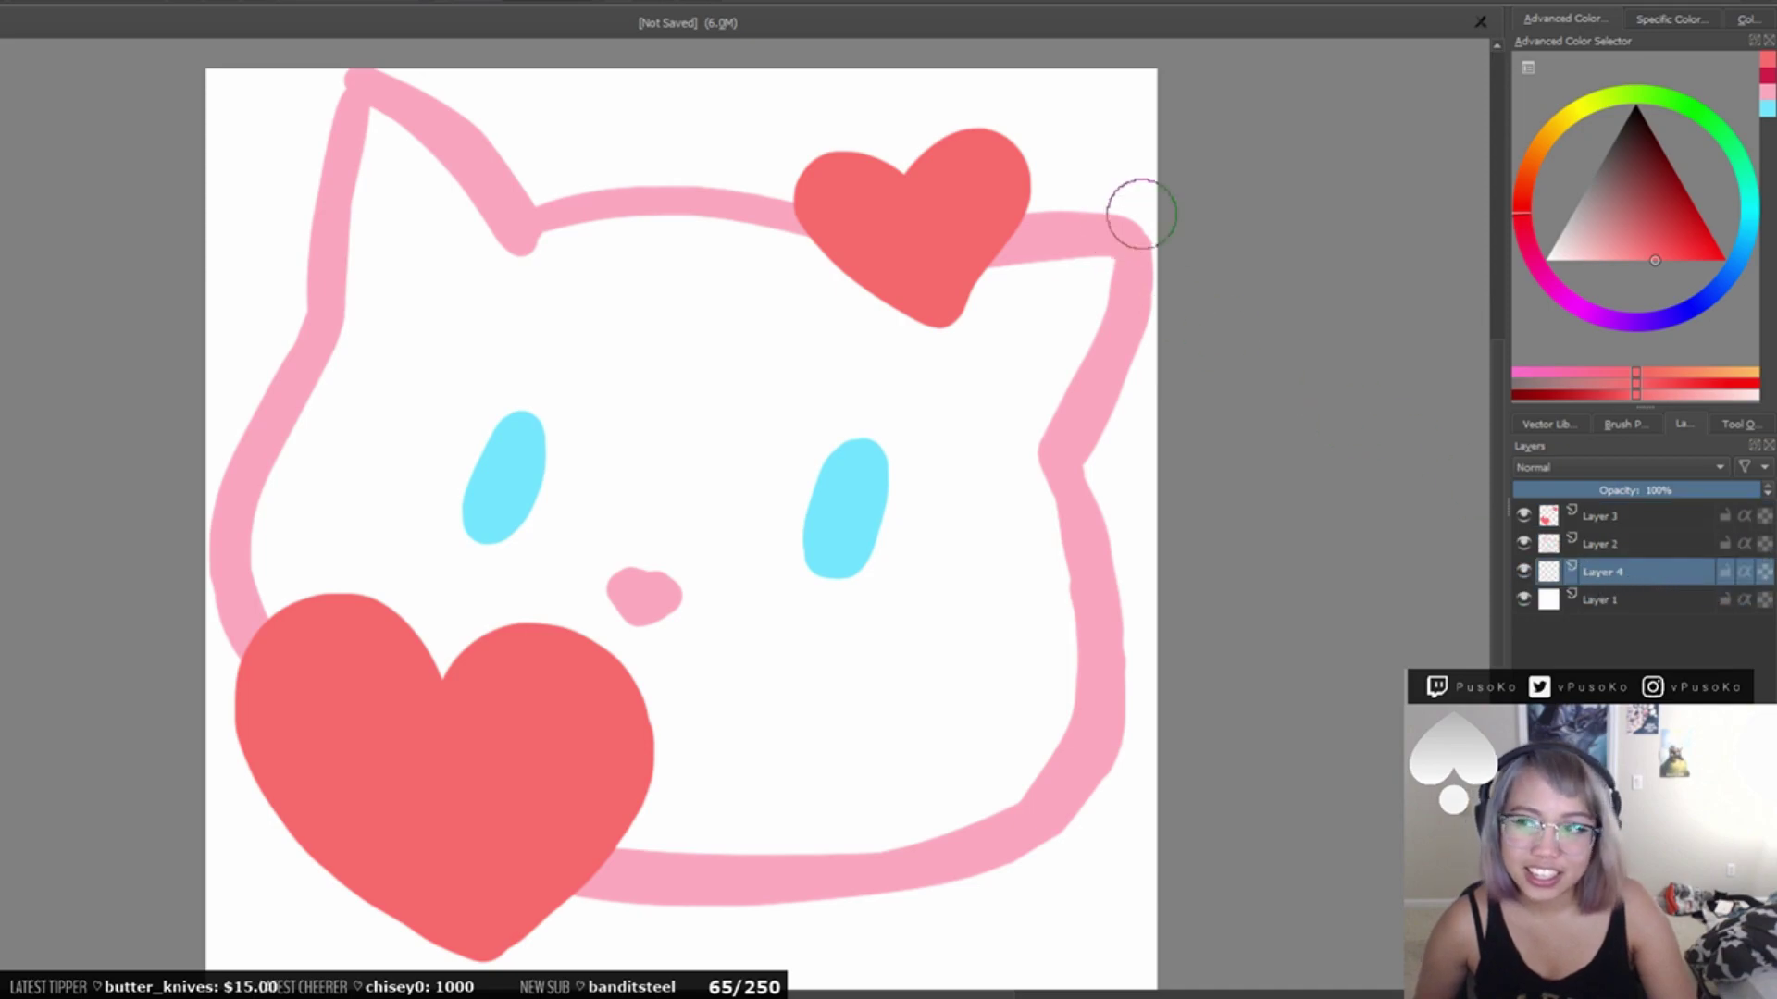
left_click(1549, 257)
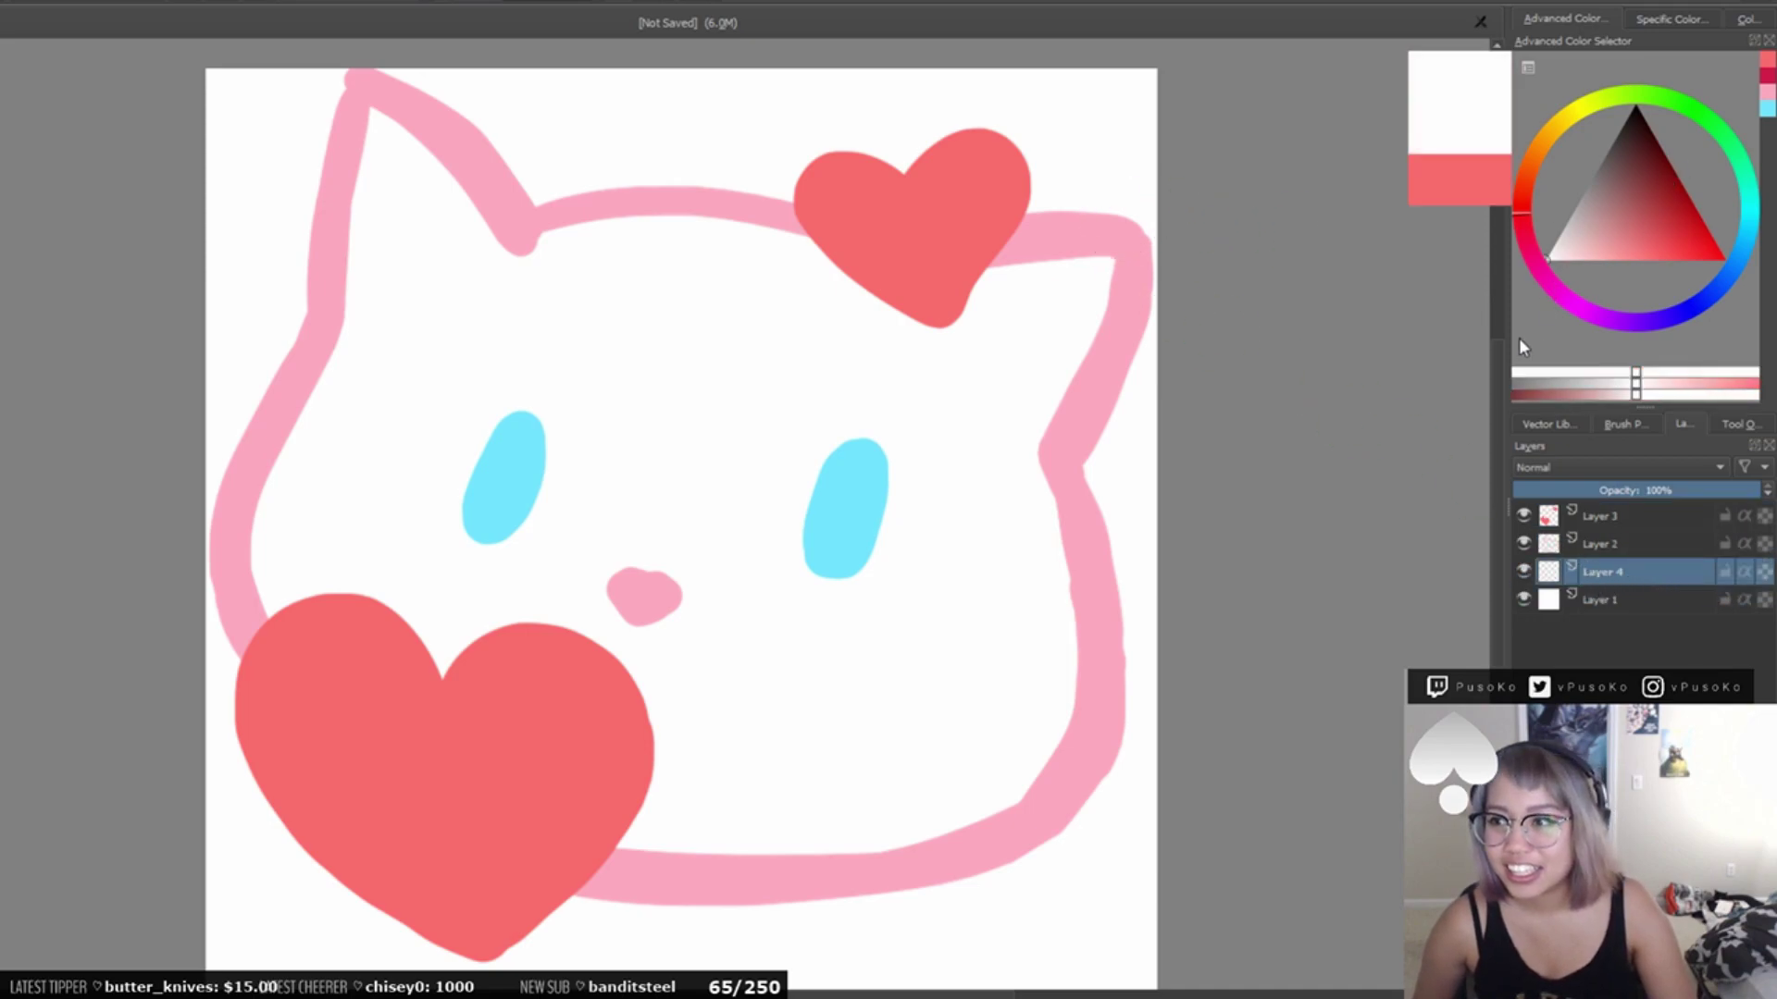
left_click_drag(405, 173, 386, 158)
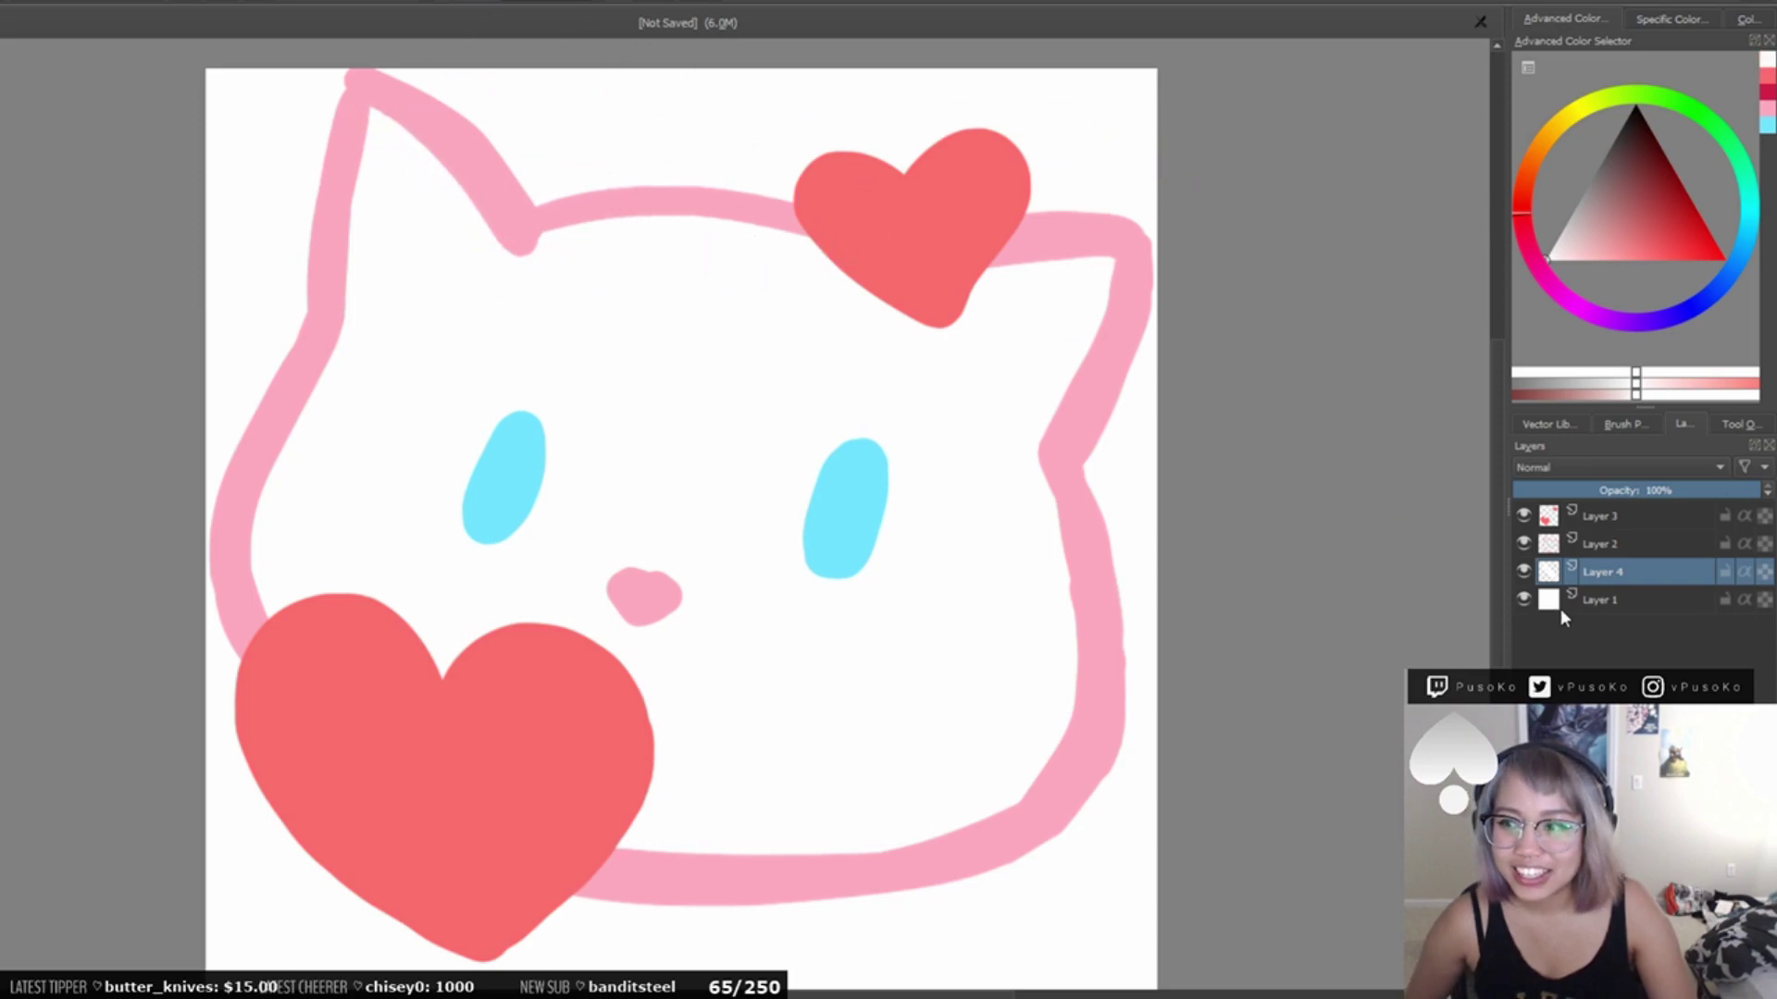
left_click(1523, 599)
mouse_move(384, 277)
left_mouse_down()
mouse_move(393, 163)
mouse_move(436, 250)
left_mouse_up()
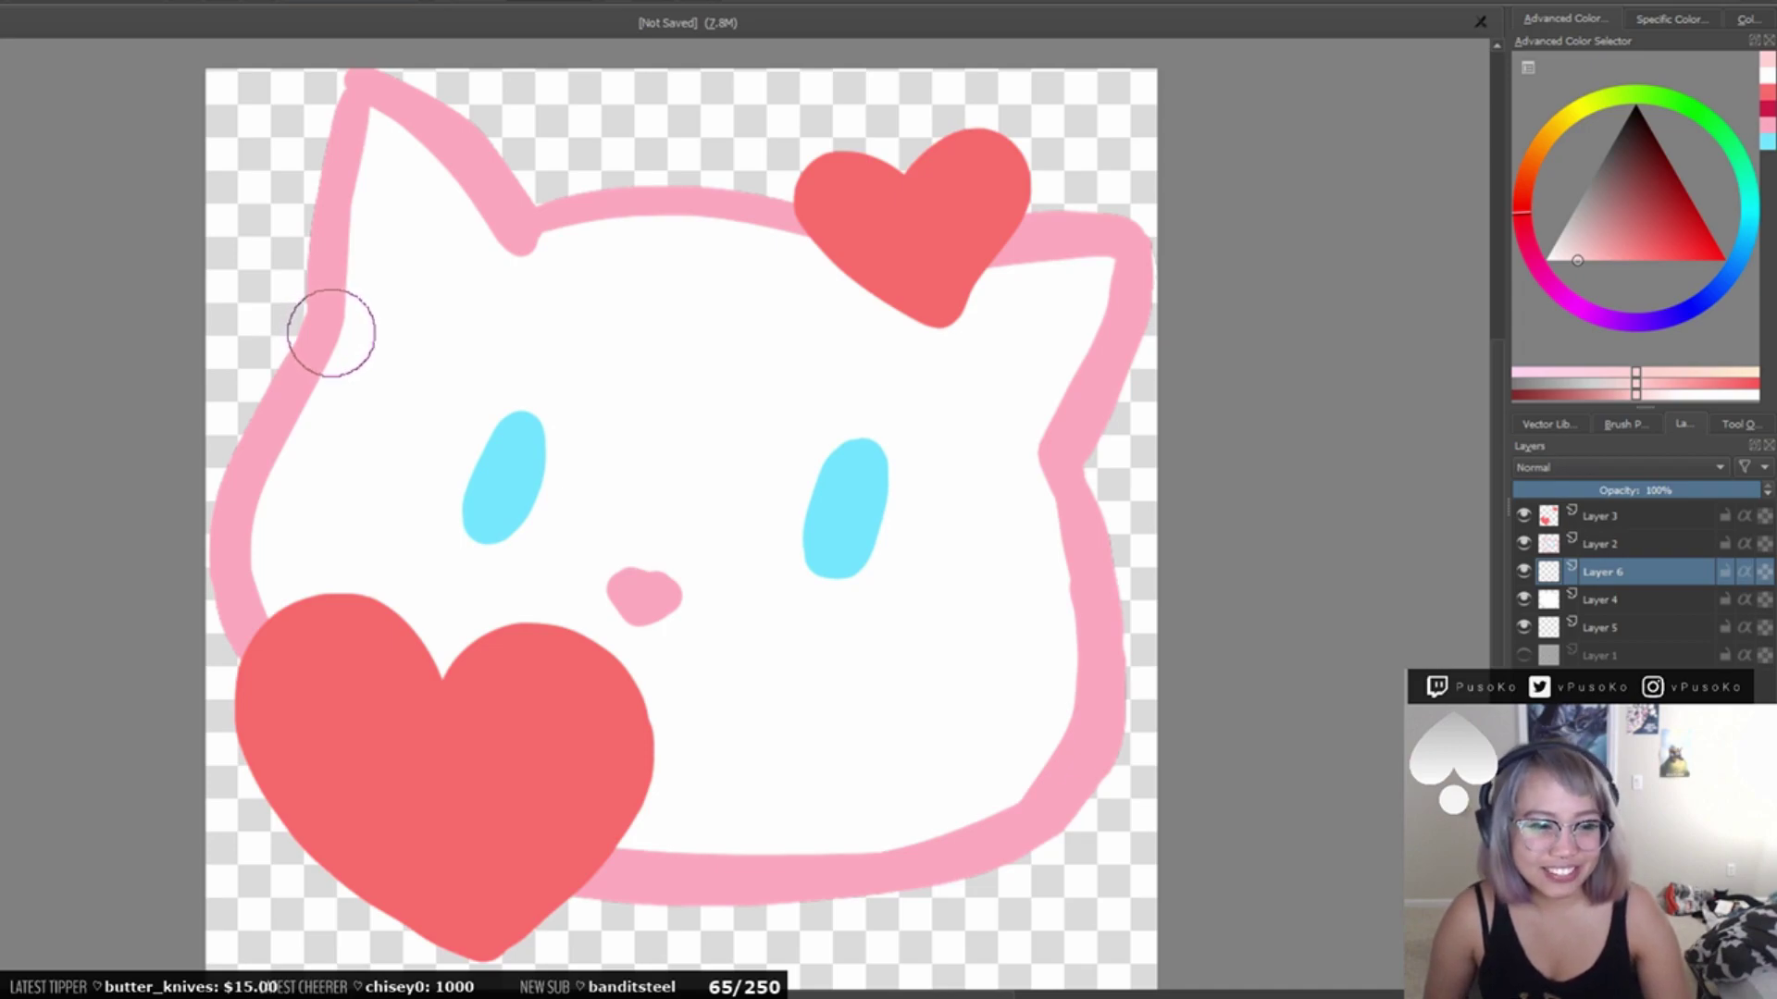
- Brush light pink shading down the face's inner left edge, retrying strokes several times
left_click_drag(333, 385, 357, 559)
left_click_drag(298, 420, 309, 573)
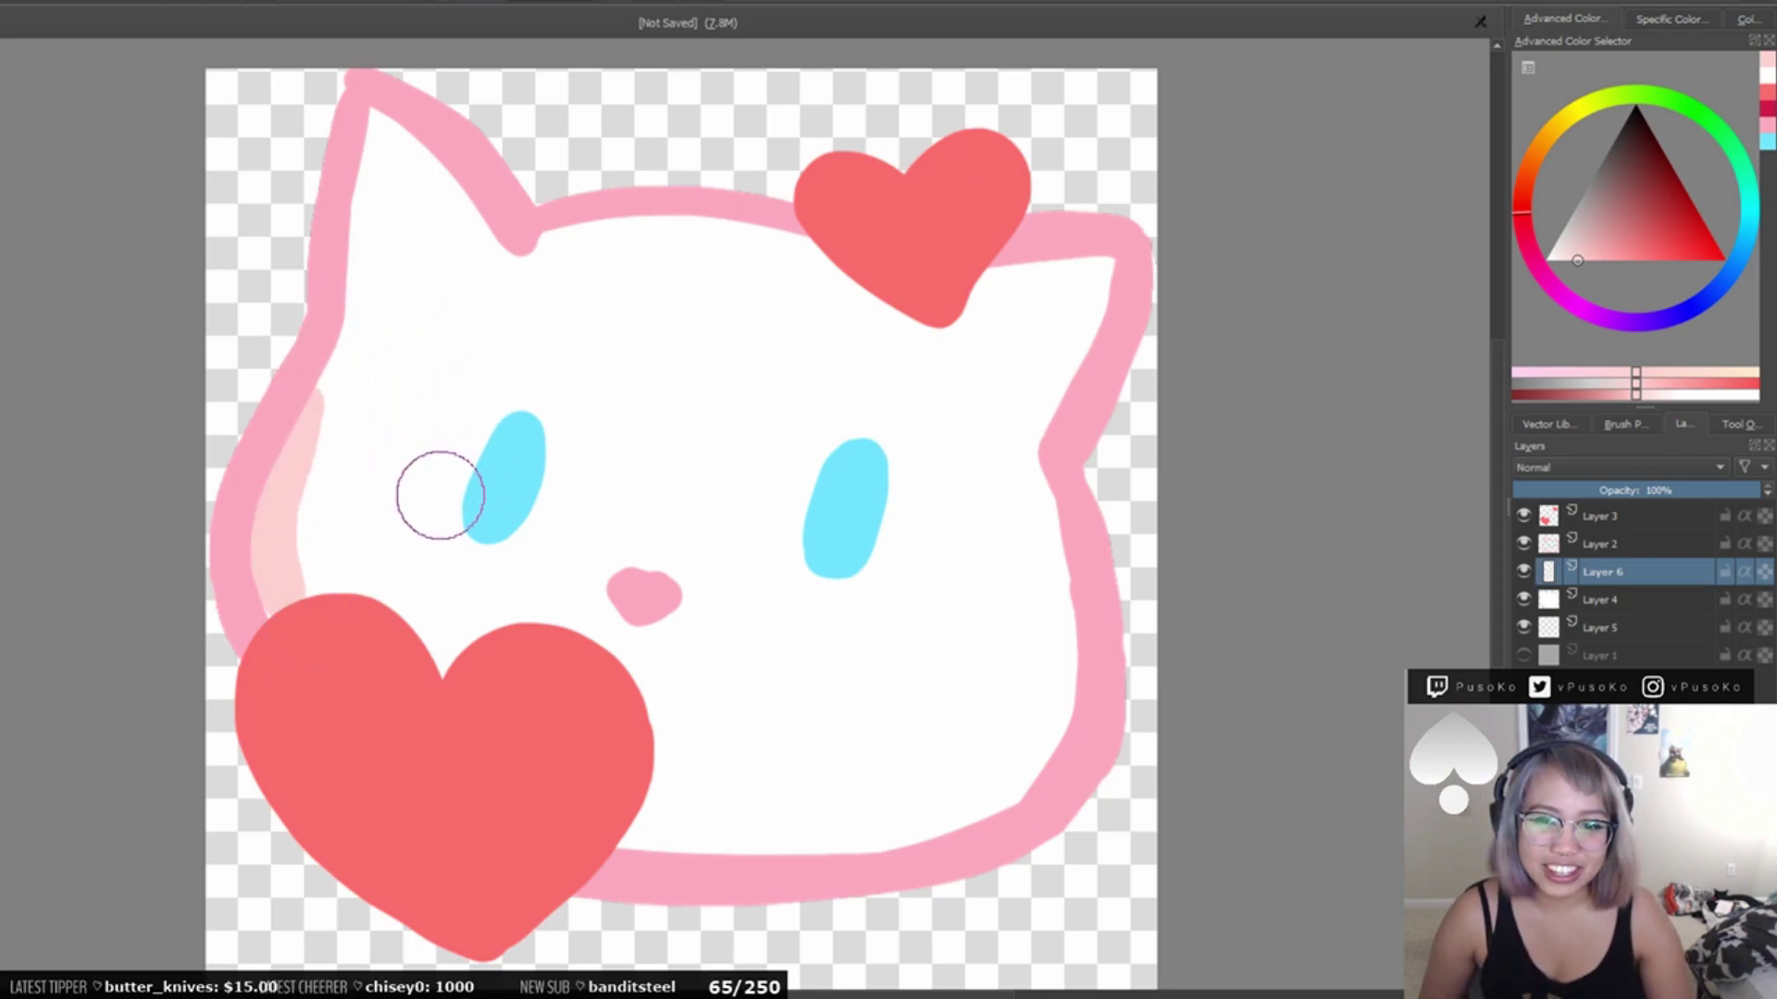
key("ctrl+z")
left_click_drag(303, 377, 292, 587)
key("ctrl+z")
left_click_drag(322, 356, 323, 578)
key("ctrl+z")
left_click_drag(315, 395, 276, 606)
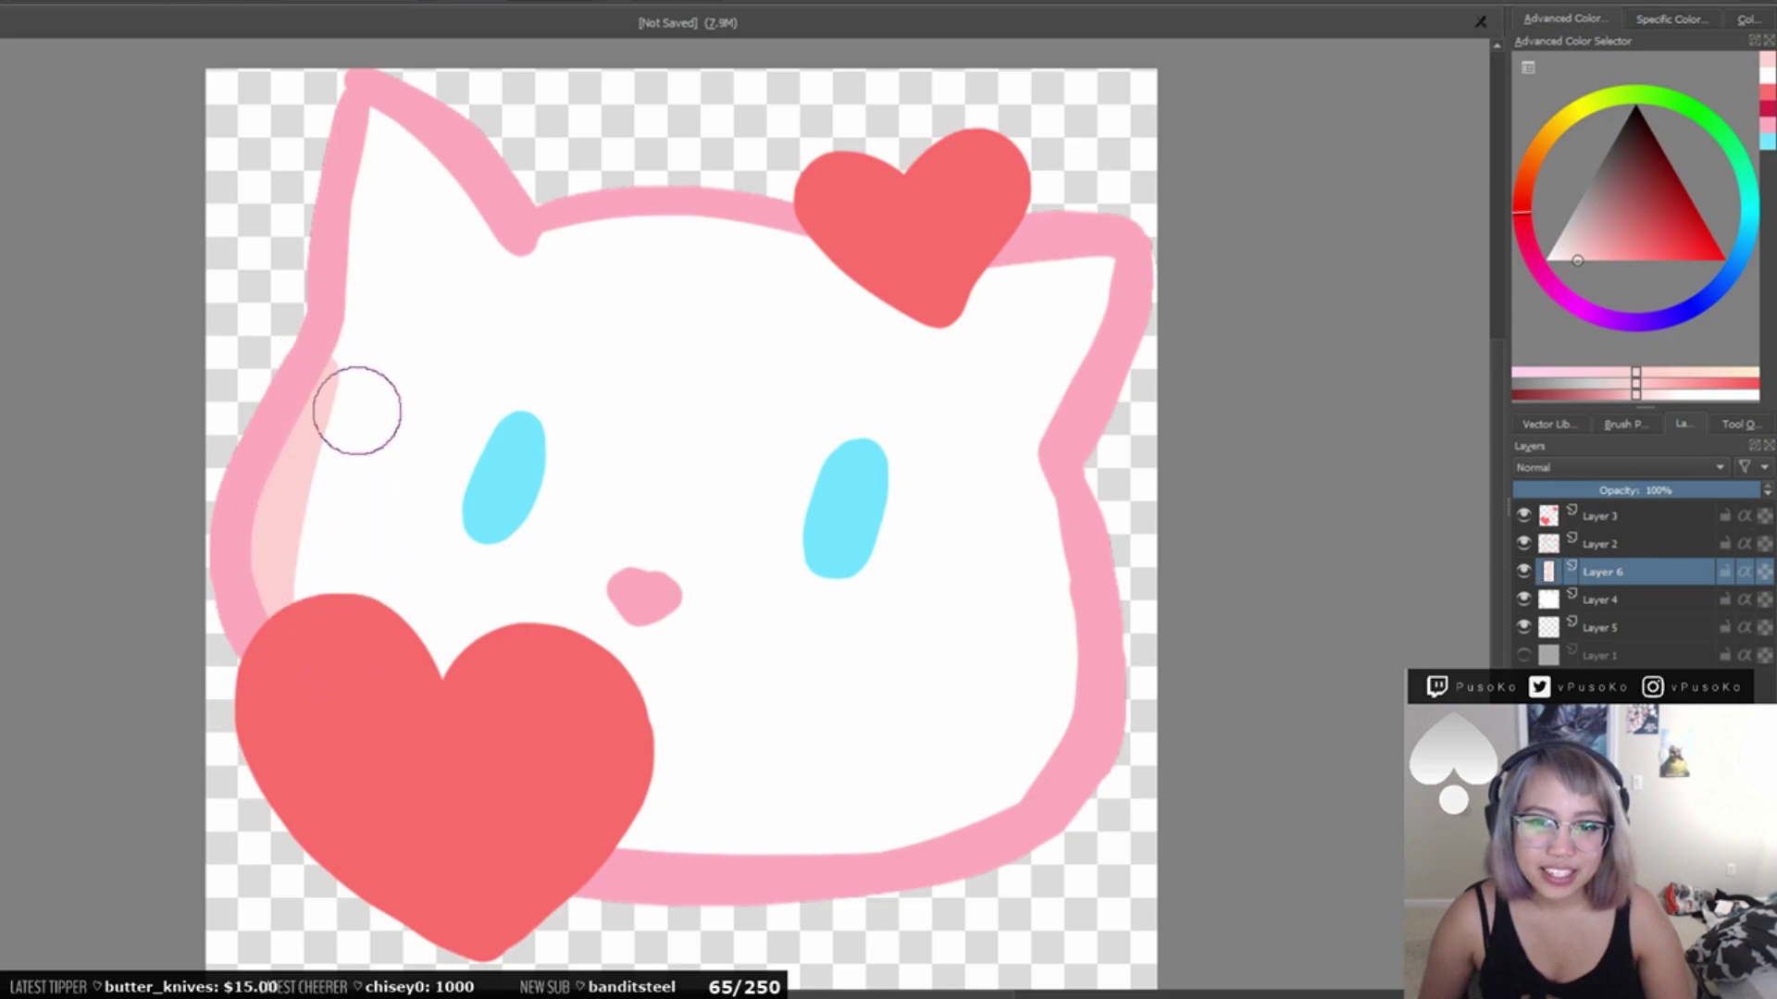
key("ctrl+z")
left_click_drag(318, 358, 278, 597)
- Repaint thicker left-edge shading and shade along the inner bottom outline
key("ctrl+z")
mouse_move(341, 358)
left_mouse_down()
mouse_move(284, 427)
mouse_move(310, 592)
left_mouse_up()
key("ctrl+z")
left_click_drag(318, 373, 325, 582)
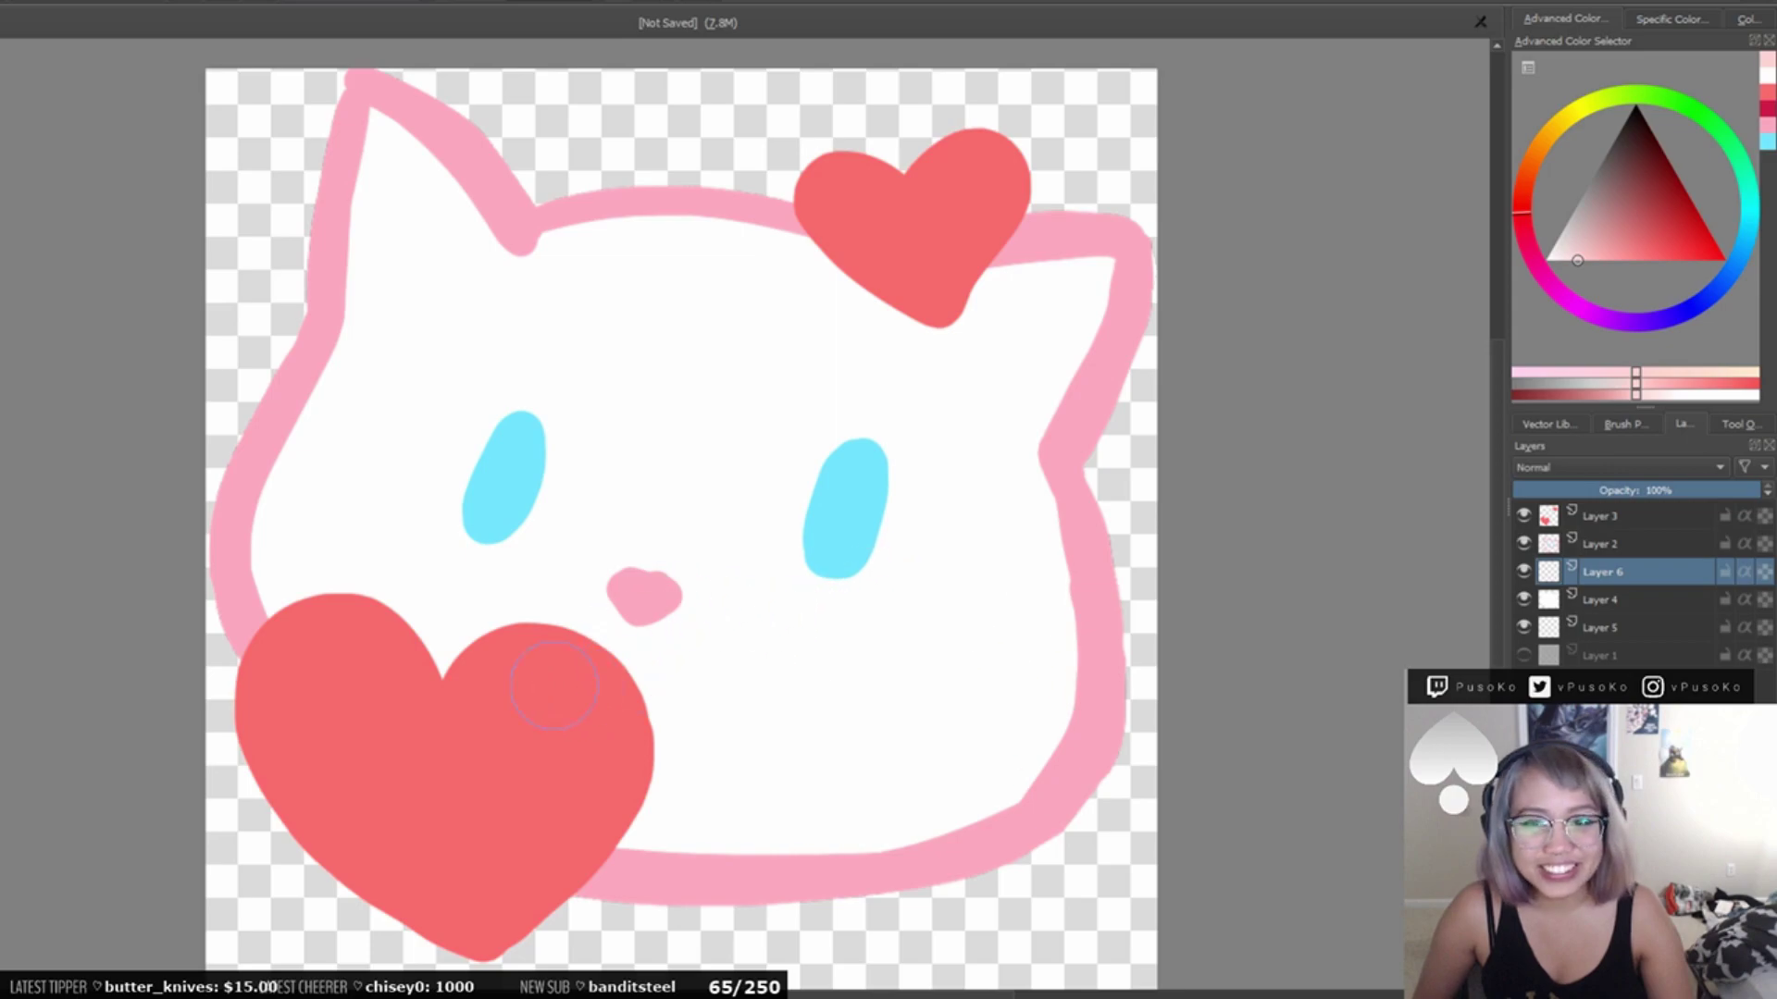
left_click_drag(263, 501, 309, 592)
mouse_move(639, 808)
left_mouse_down()
mouse_move(755, 837)
mouse_move(970, 844)
left_mouse_up()
- Extend the bottom shading and try highlights on the big heart, then undo them
left_click_drag(765, 853, 837, 853)
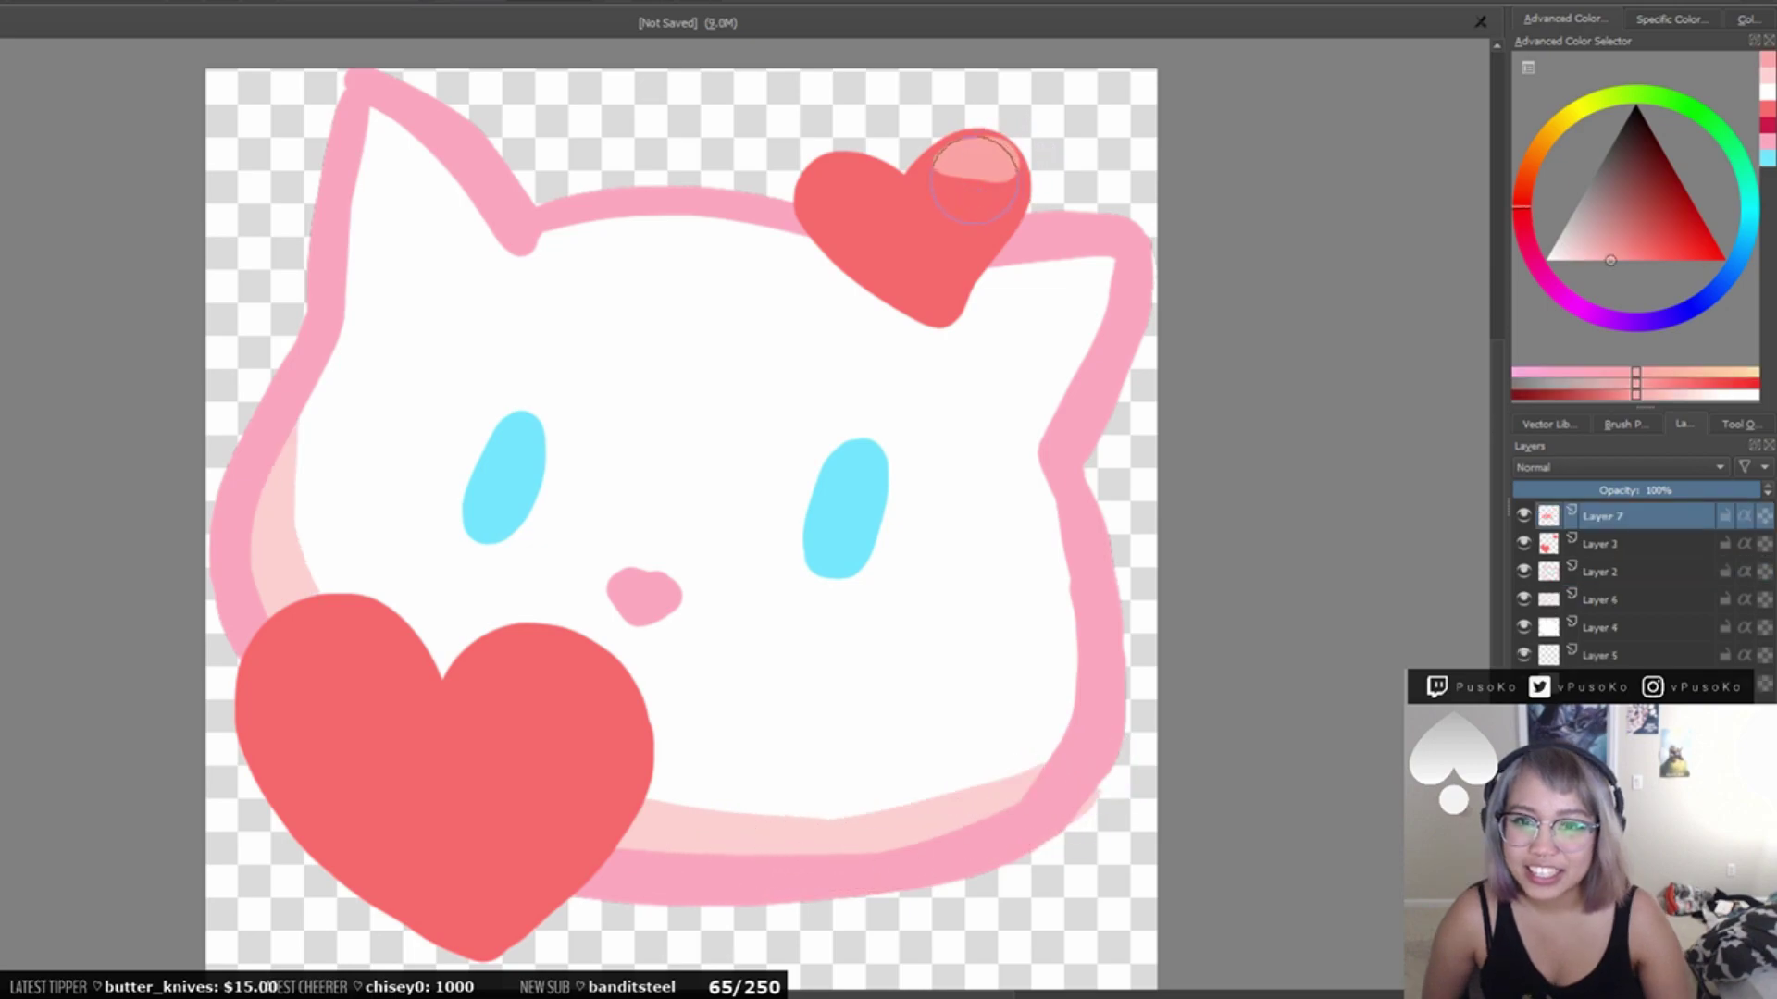
mouse_move(499, 643)
left_mouse_down()
mouse_move(614, 694)
mouse_move(544, 662)
mouse_move(575, 668)
left_mouse_up()
key("ctrl+z")
left_click(607, 709)
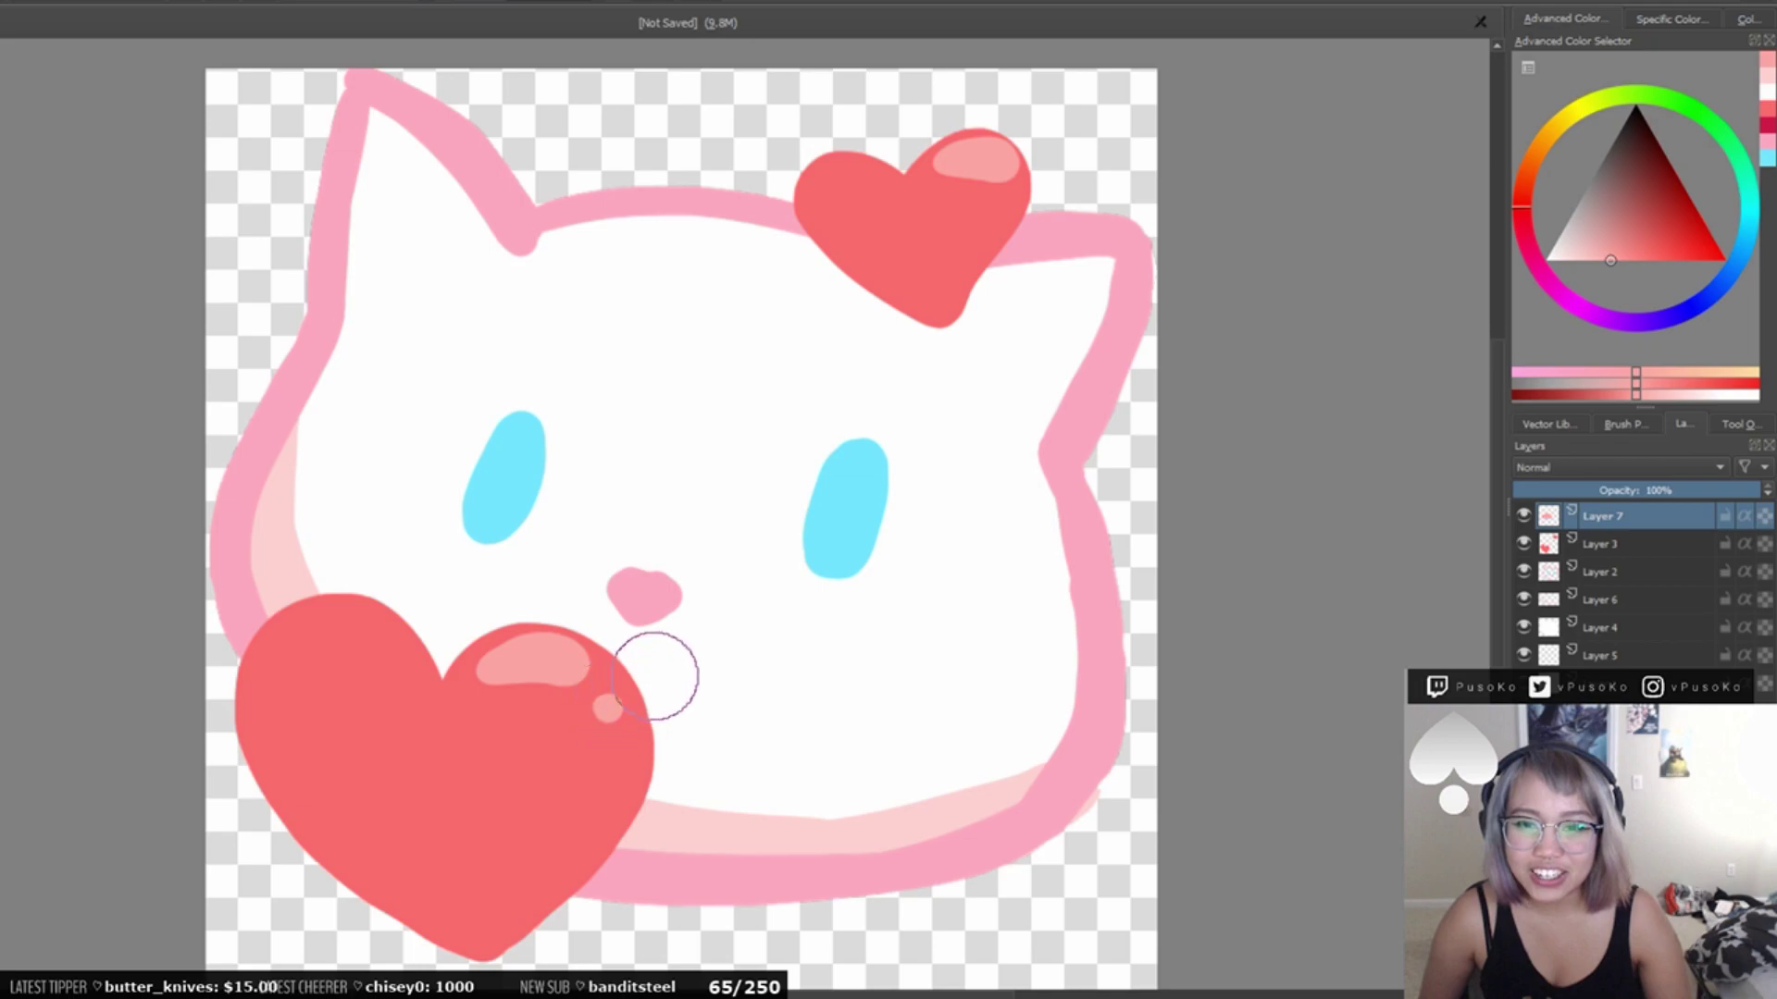
key("ctrl+z")
key("ctrl+z")
key("ctrl+z")
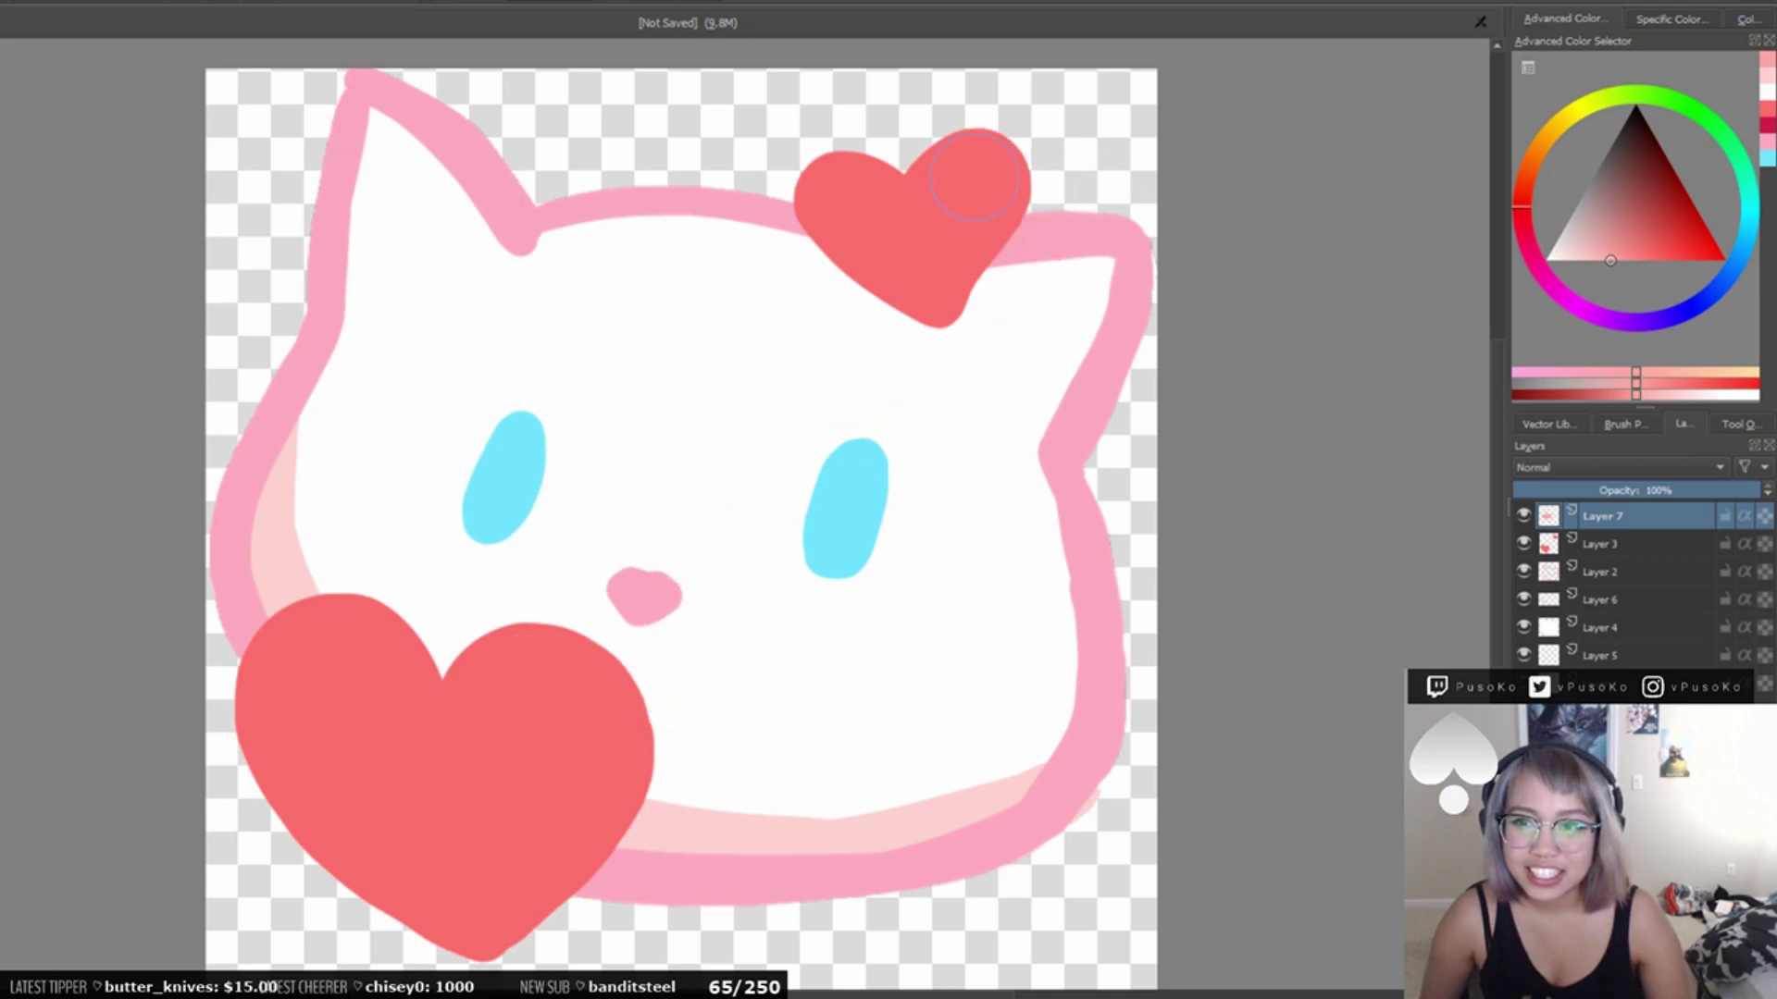
- Paint a glossy highlight and a small pink dot on the small heart
left_click_drag(936, 175, 981, 150)
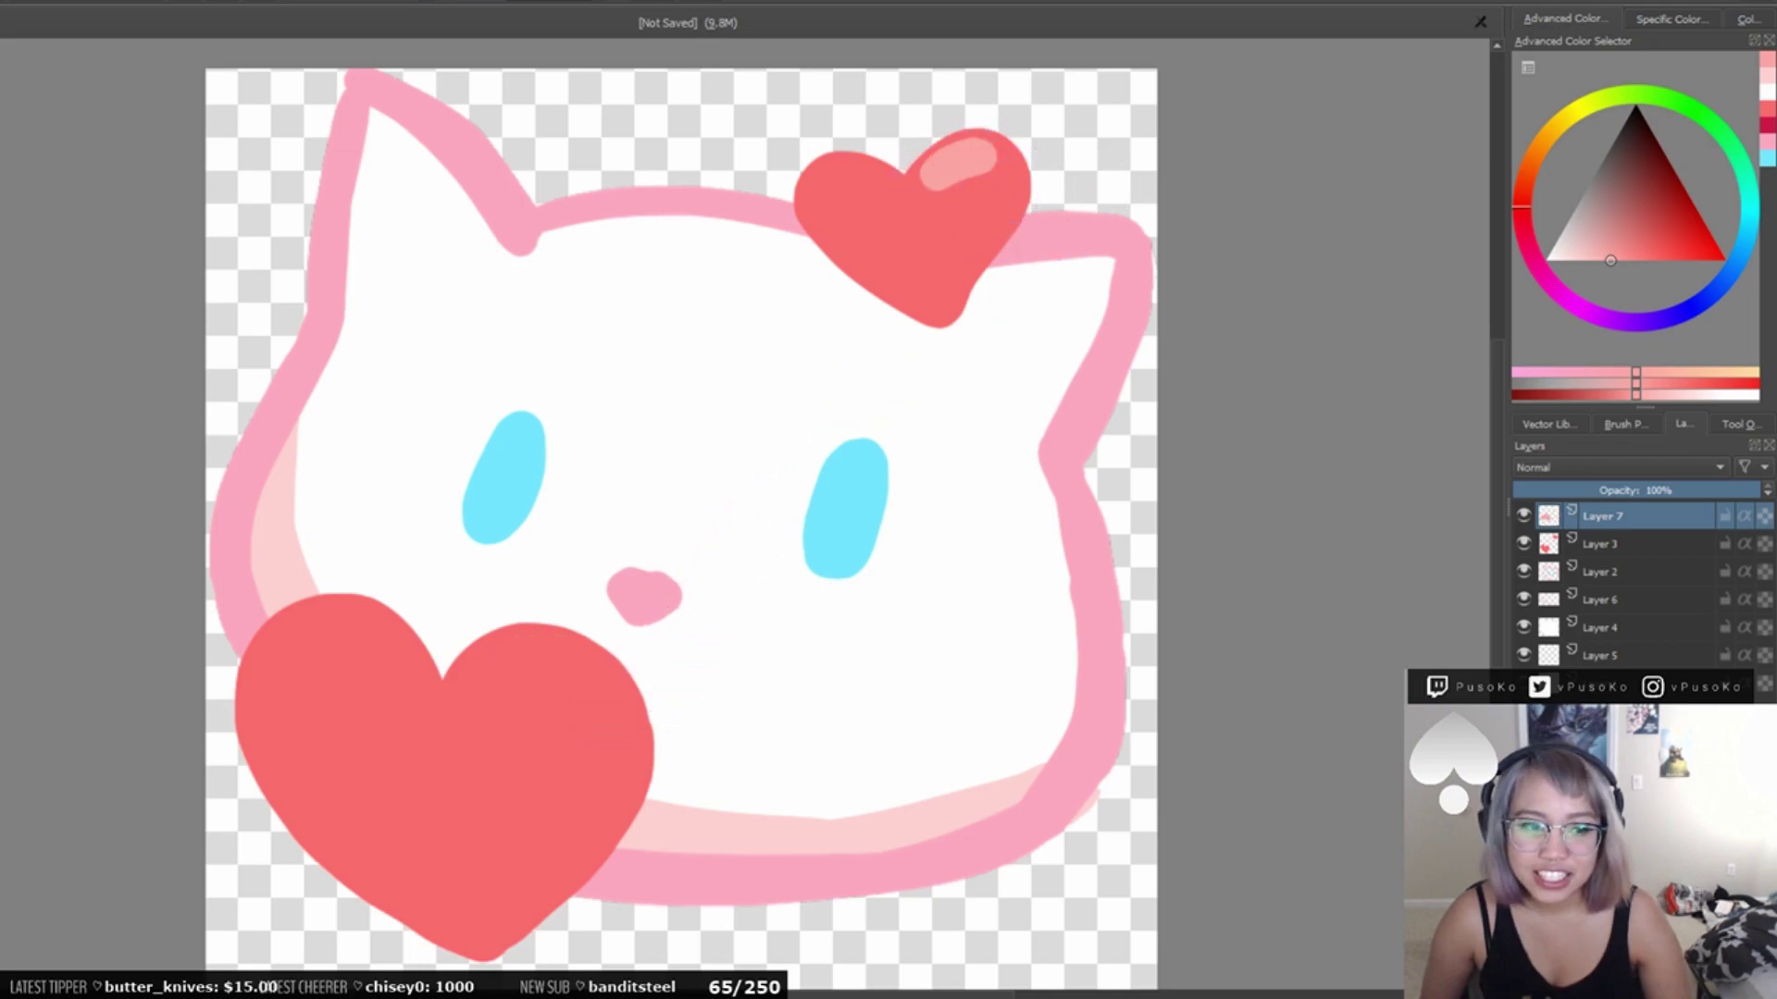
key("ctrl+z")
key("ctrl+shift+z")
key("ctrl+z")
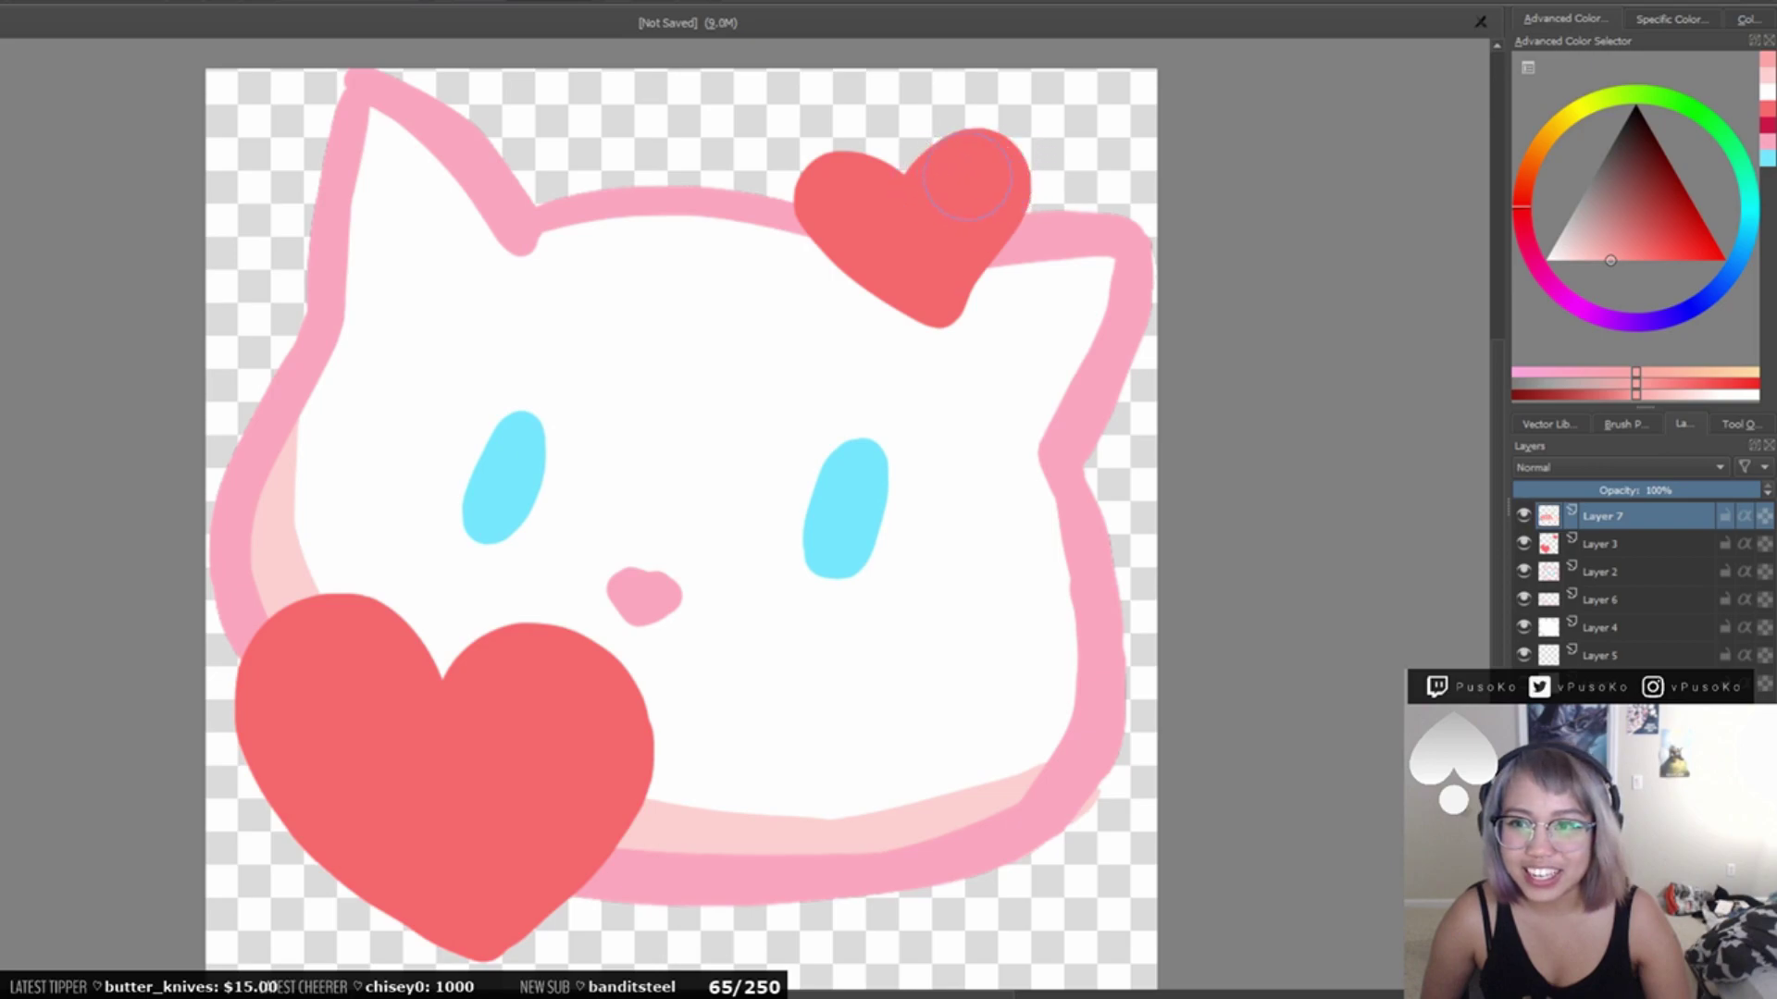
key("ctrl+shift+z")
key("ctrl+z")
key("ctrl+shift+z")
left_click(999, 194)
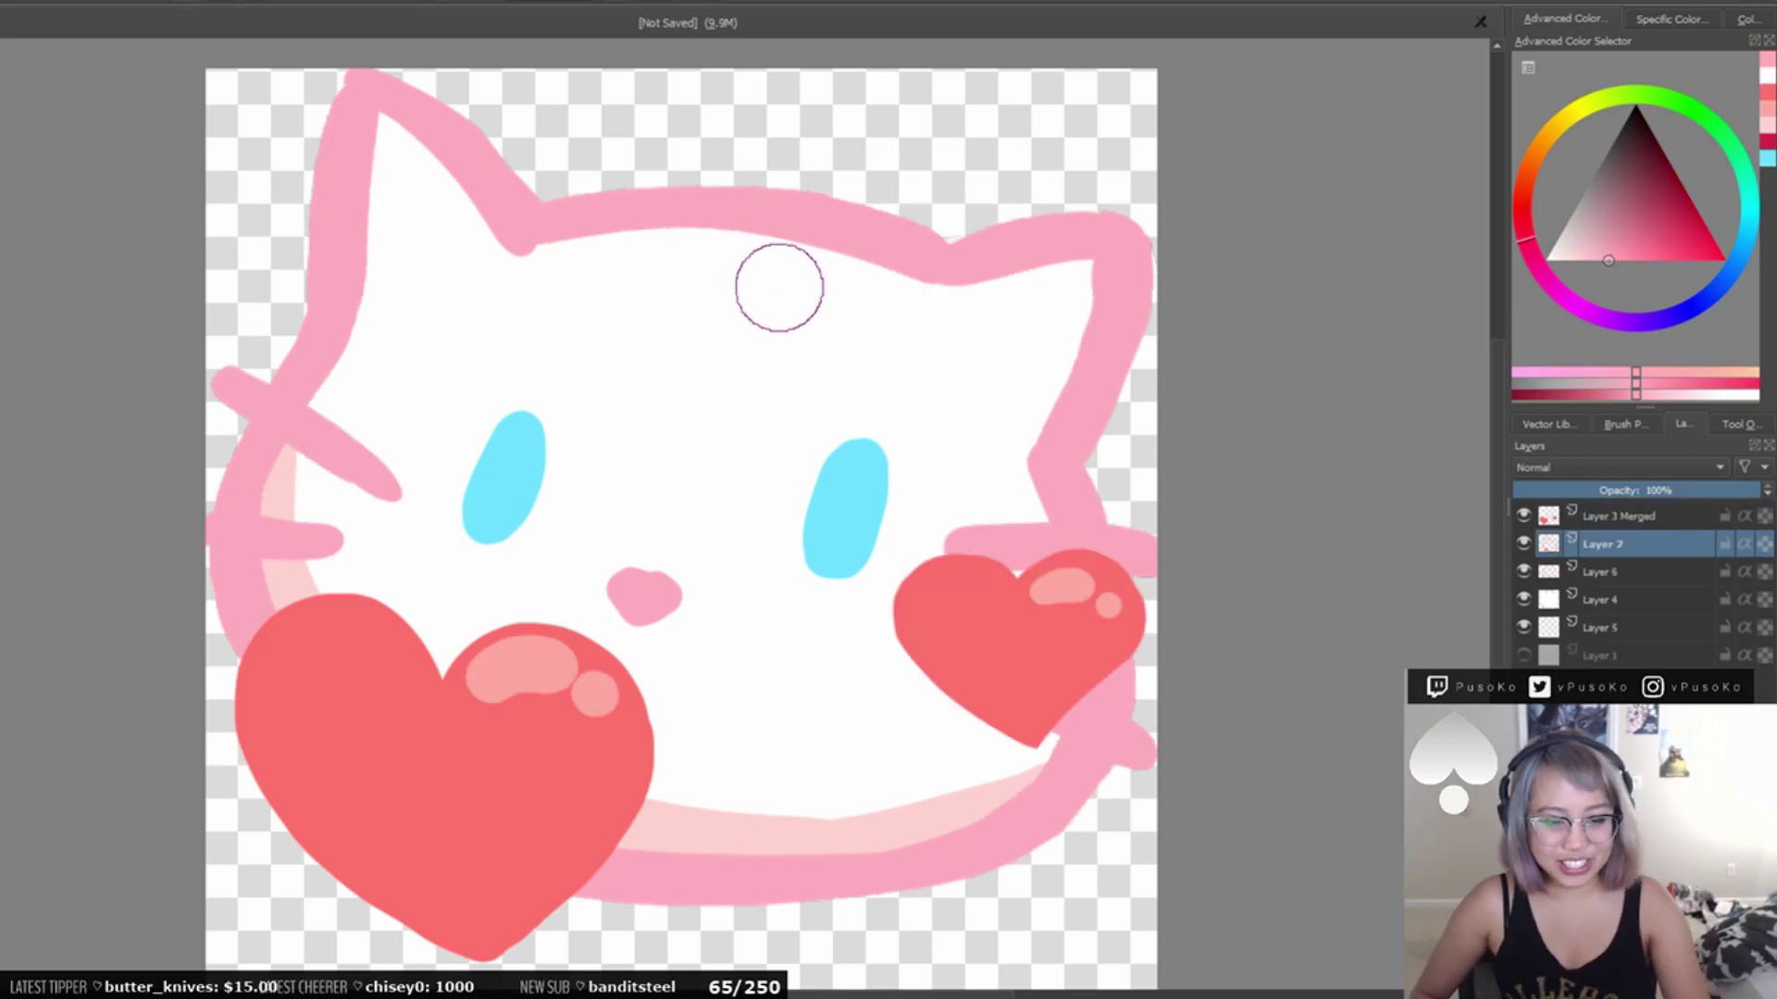
- Mirror the view, erase to thin the outline's underside, and try thickening the top outline
key("m")
left_click_drag(407, 298, 651, 254)
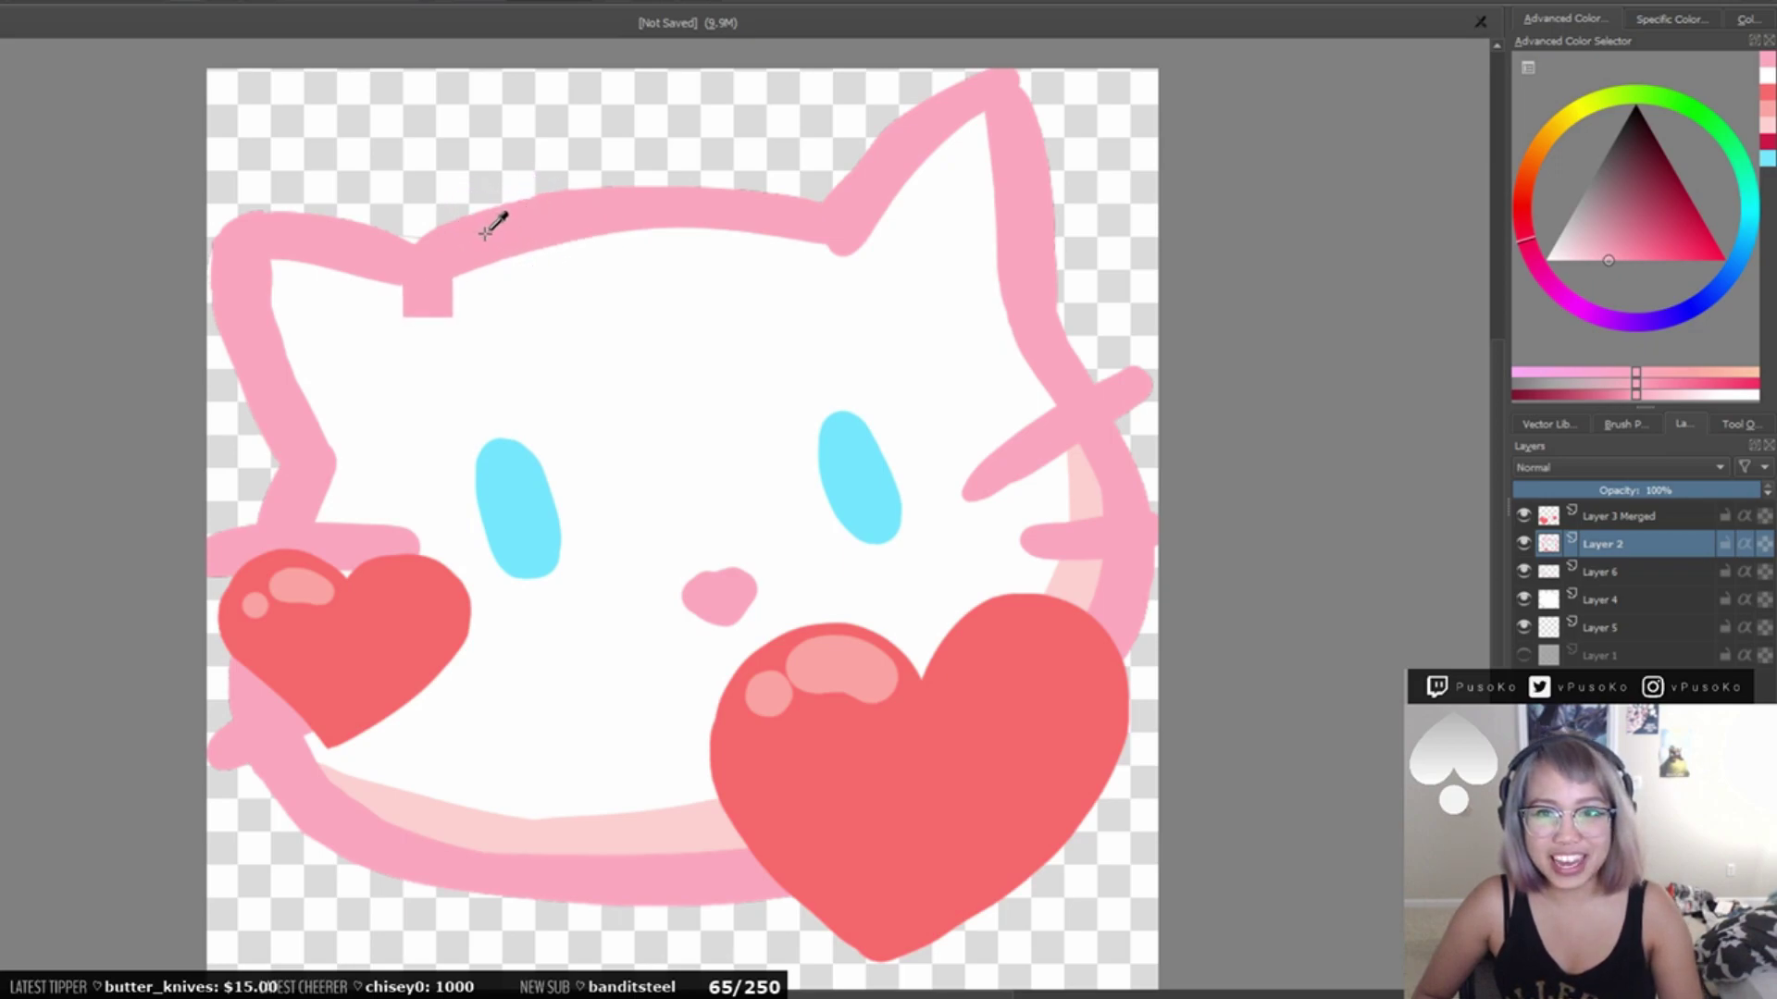
left_click_drag(431, 292, 736, 244)
key("ctrl+z")
left_click_drag(437, 289, 669, 220)
key("ctrl+z")
- Repaint a thicker, smoother pink band along the top of the head between the ears
mouse_move(432, 291)
left_mouse_down()
mouse_move(717, 220)
mouse_move(463, 269)
mouse_move(611, 234)
mouse_move(491, 274)
mouse_move(639, 250)
left_mouse_up()
key("ctrl+z")
left_click_drag(448, 311, 680, 221)
key("ctrl+z")
left_click_drag(448, 303, 722, 219)
mouse_move(486, 296)
left_mouse_down()
mouse_move(436, 306)
mouse_move(599, 238)
mouse_move(435, 315)
mouse_move(738, 227)
mouse_move(447, 289)
mouse_move(809, 237)
mouse_move(484, 285)
mouse_move(643, 212)
mouse_move(441, 297)
mouse_move(785, 186)
mouse_move(634, 222)
left_mouse_up()
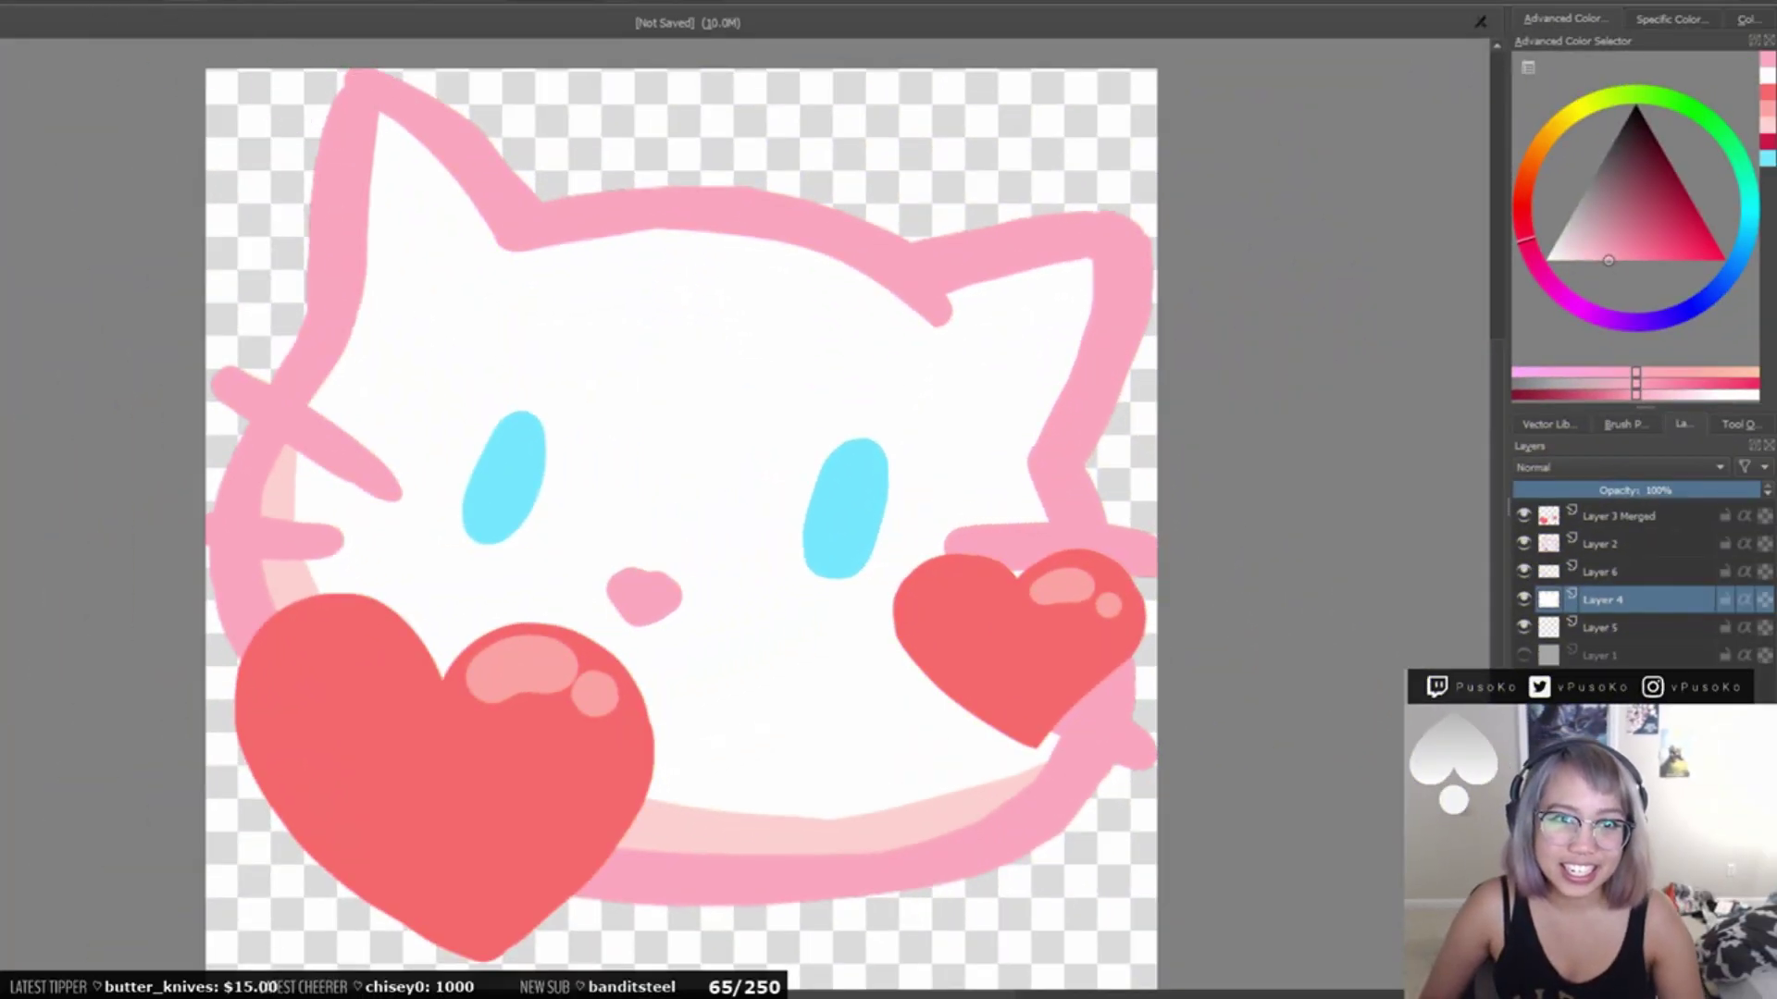
- Save the emote as TUTORIAL.kra in the Pictures/COMMS folder
left_click(3, 1)
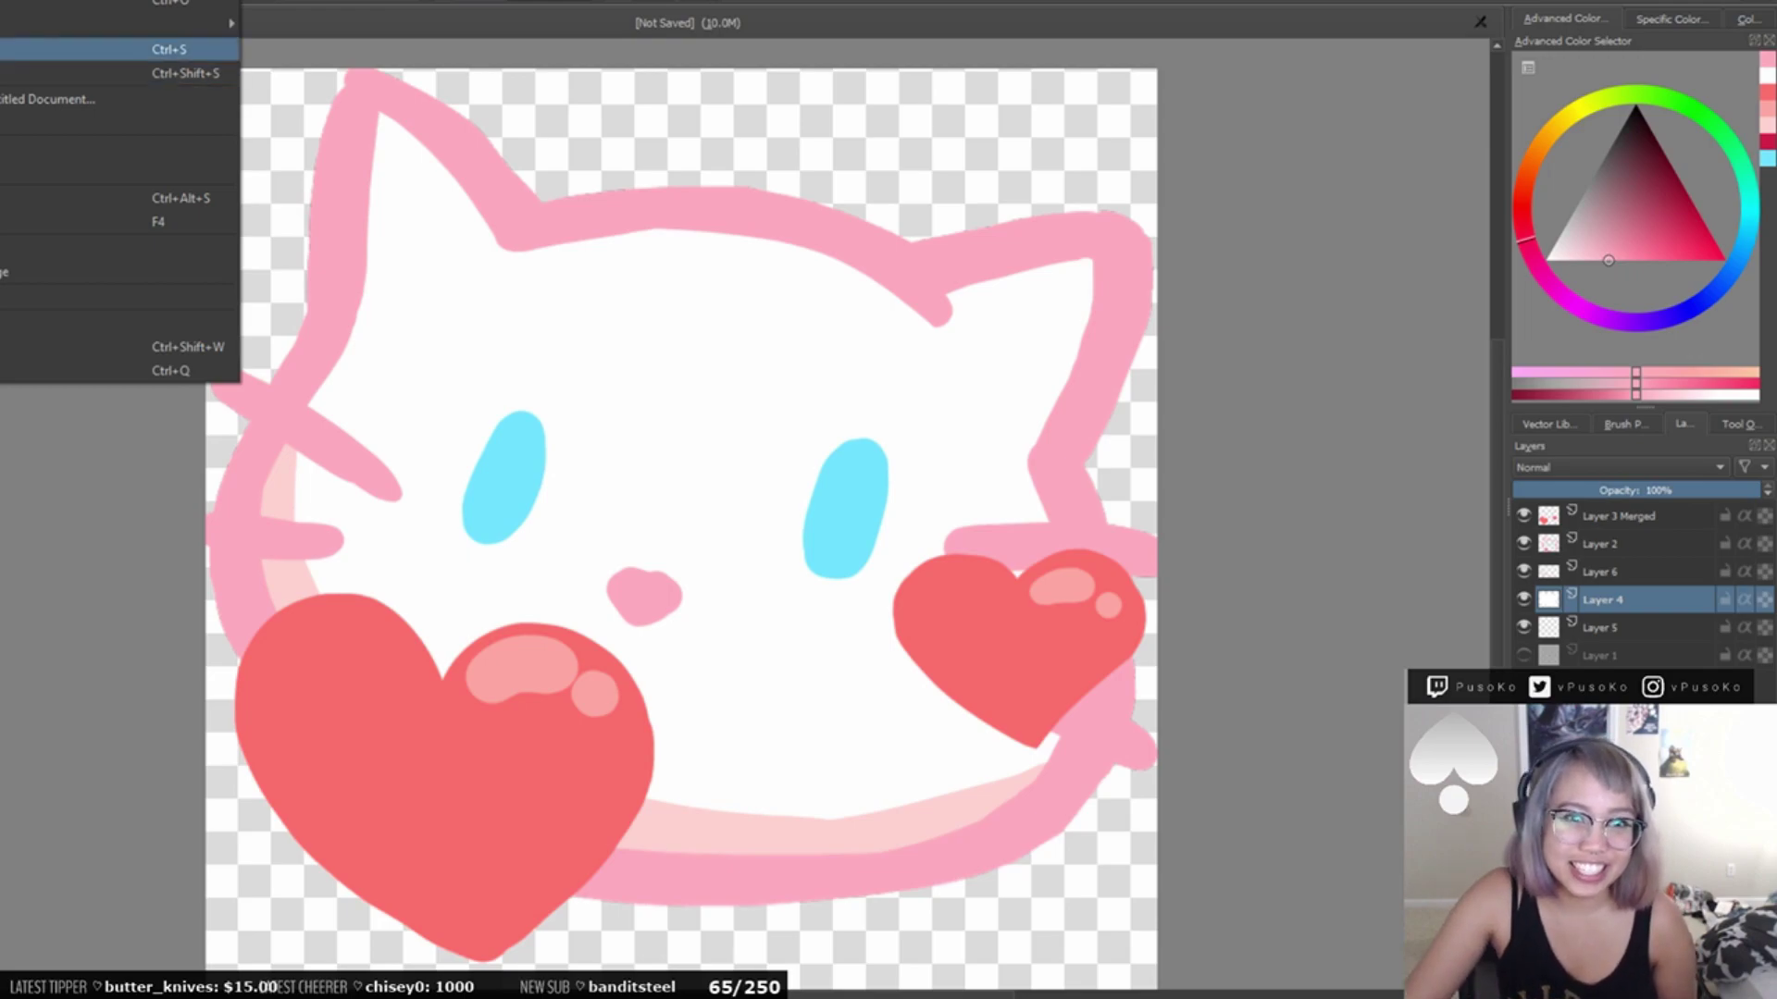
left_click(11, 49)
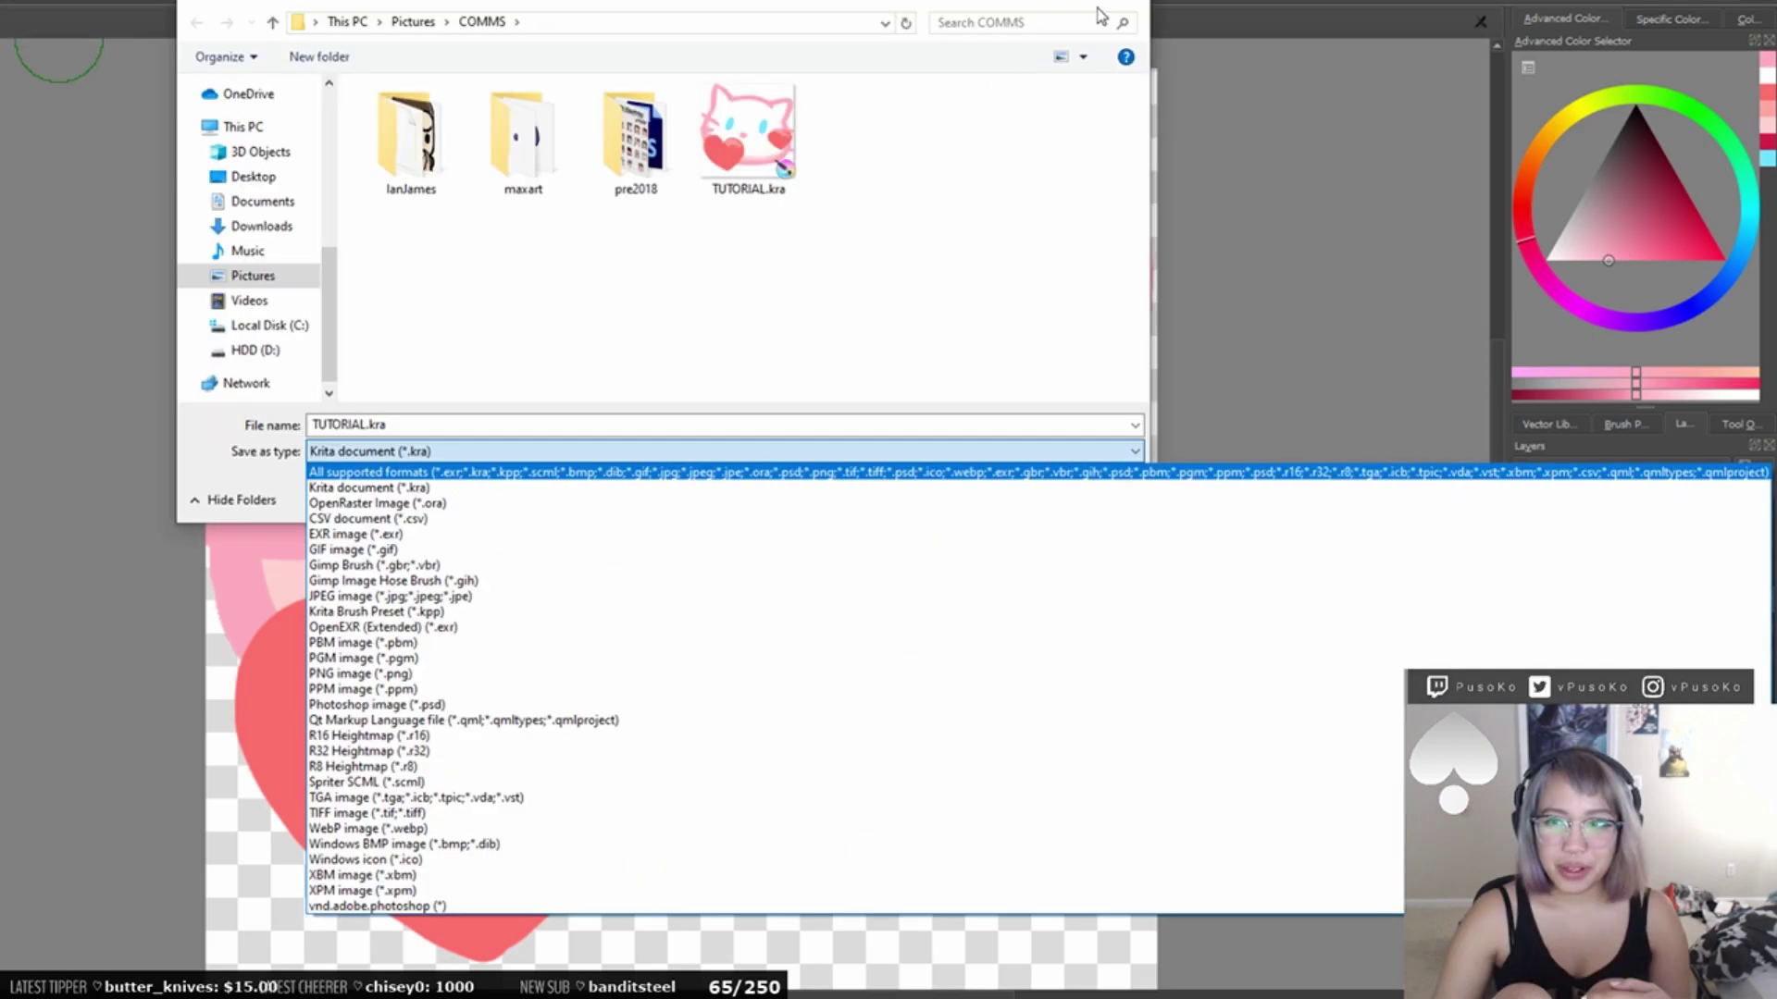
key("Return")
key("Return")
- Hide the white background layer so the canvas stays transparent
left_click(1527, 656)
left_click(1526, 657)
left_click(1527, 657)
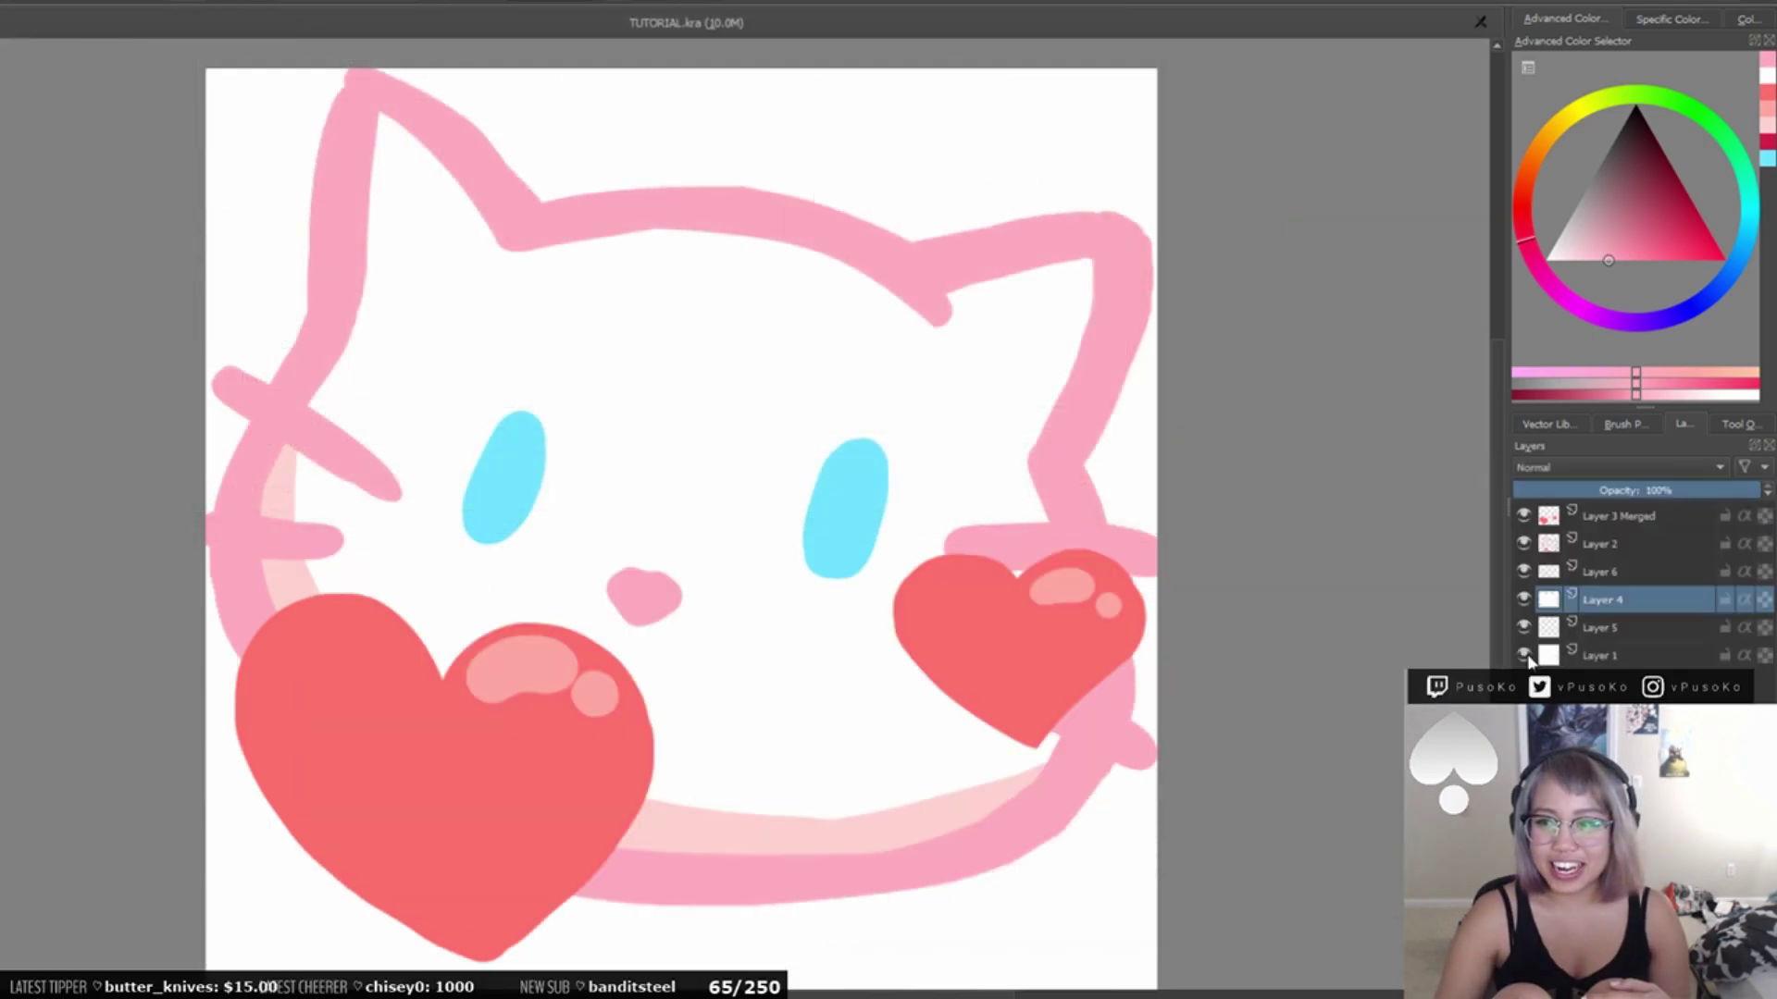
left_click(1526, 657)
left_click(1527, 657)
left_click(1527, 657)
left_click(1526, 657)
left_click(1524, 655)
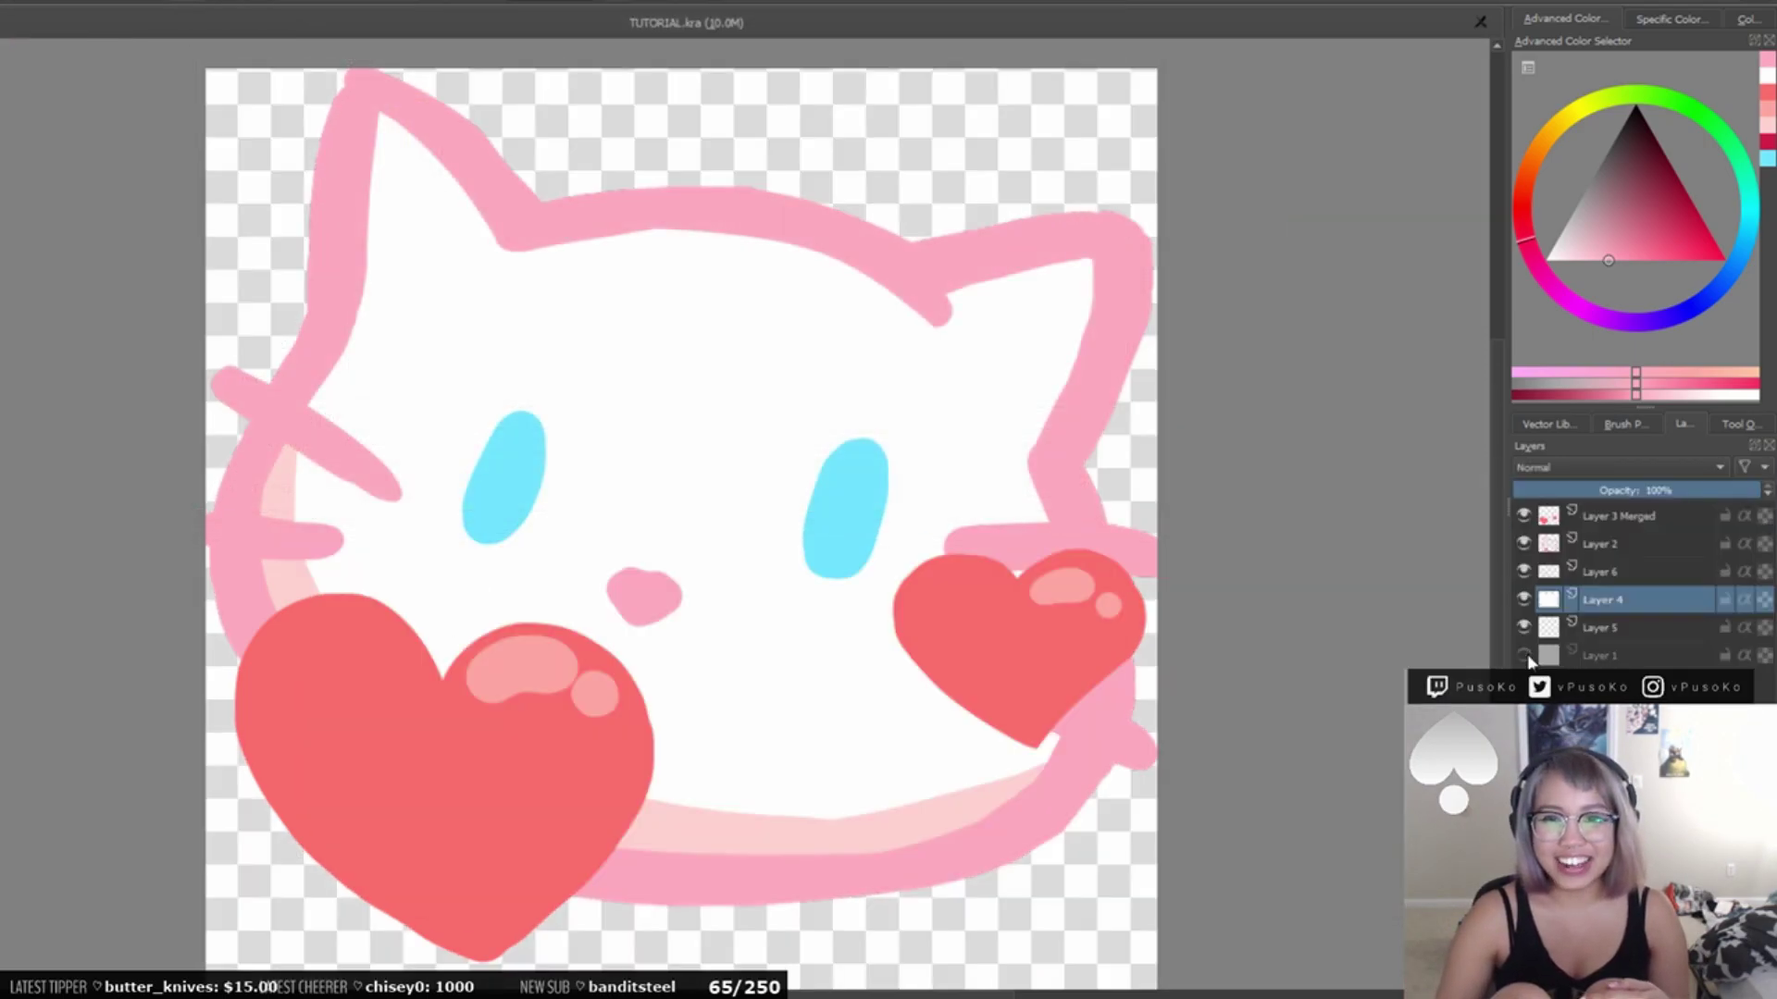
left_click(1524, 655)
left_click(1524, 656)
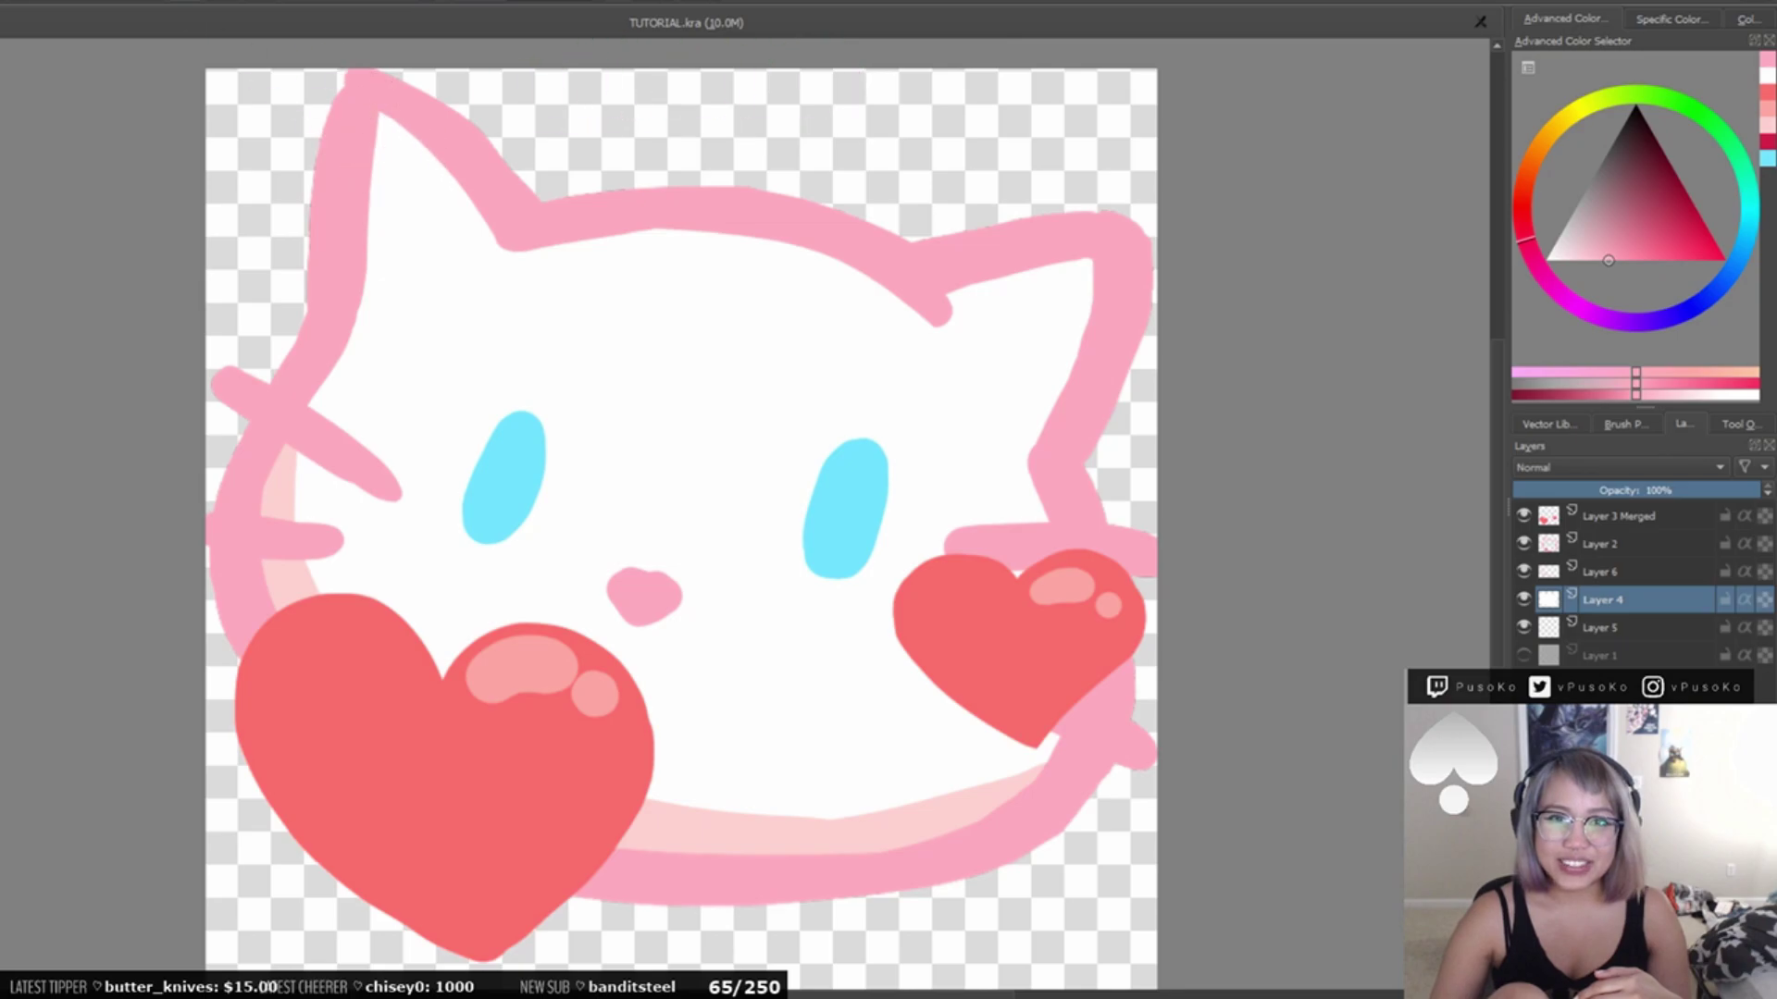
left_click(4, 2)
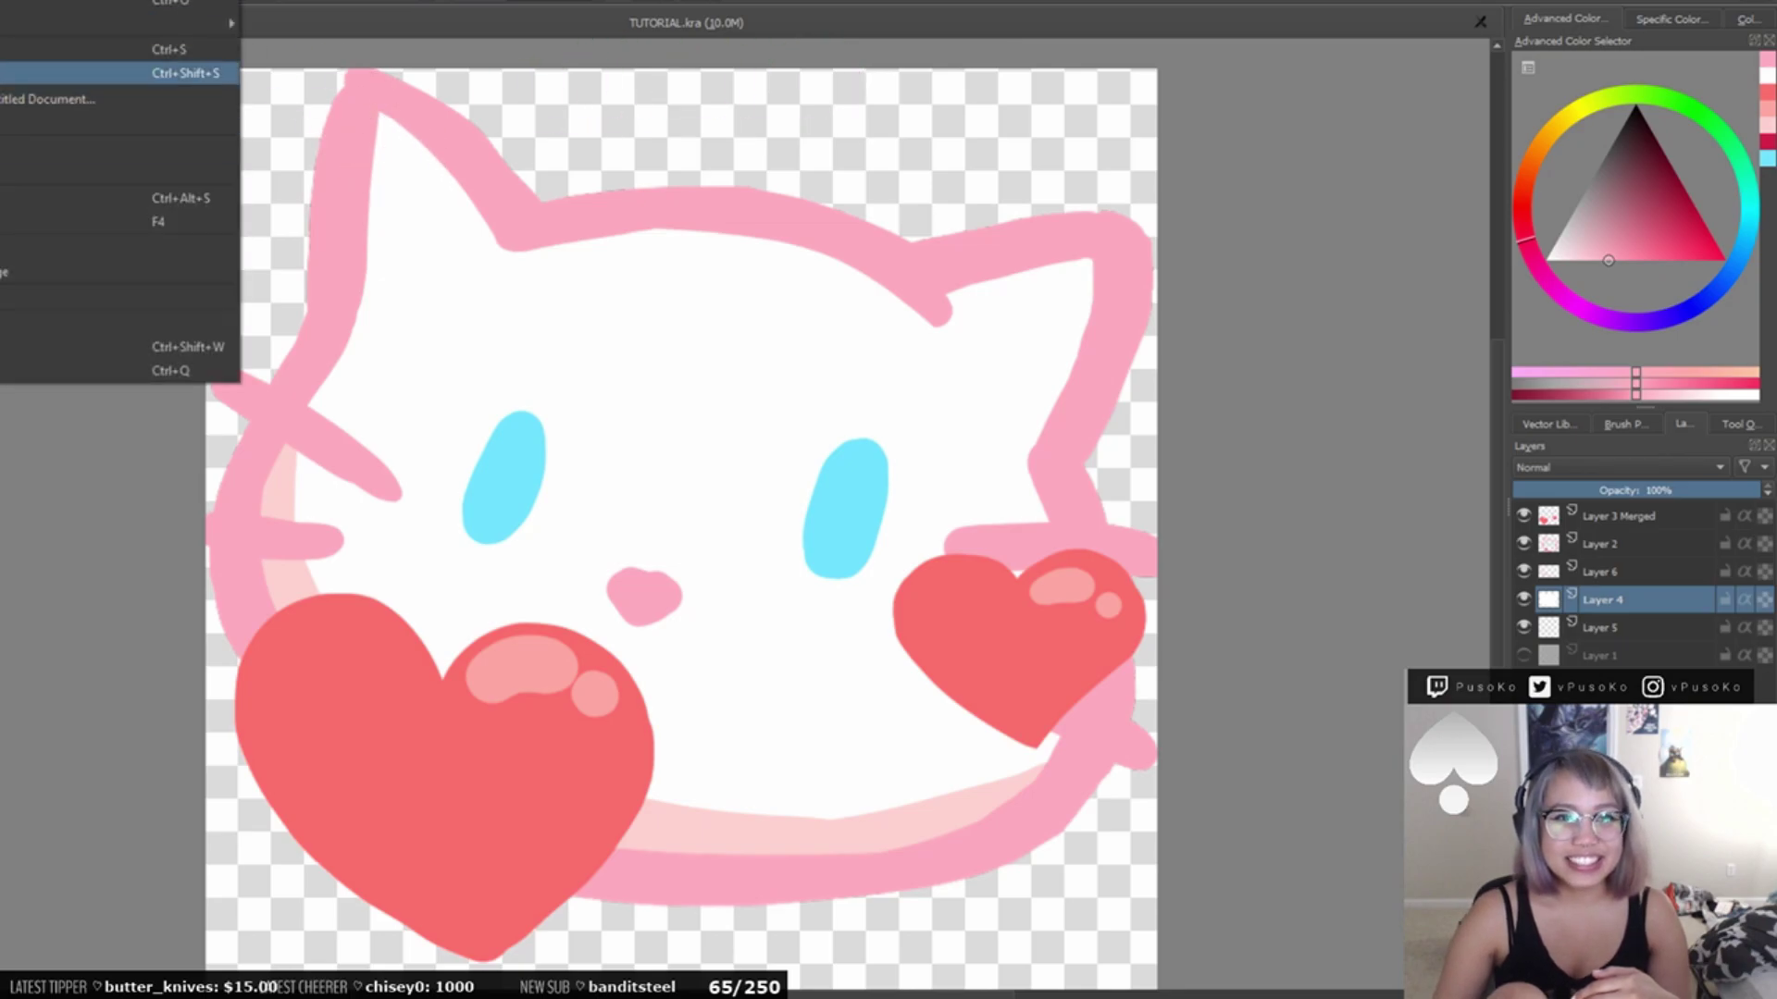
- Export the artwork as TUTORIAL.png with the alpha channel stored for transparency
left_click(121, 74)
left_click(537, 450)
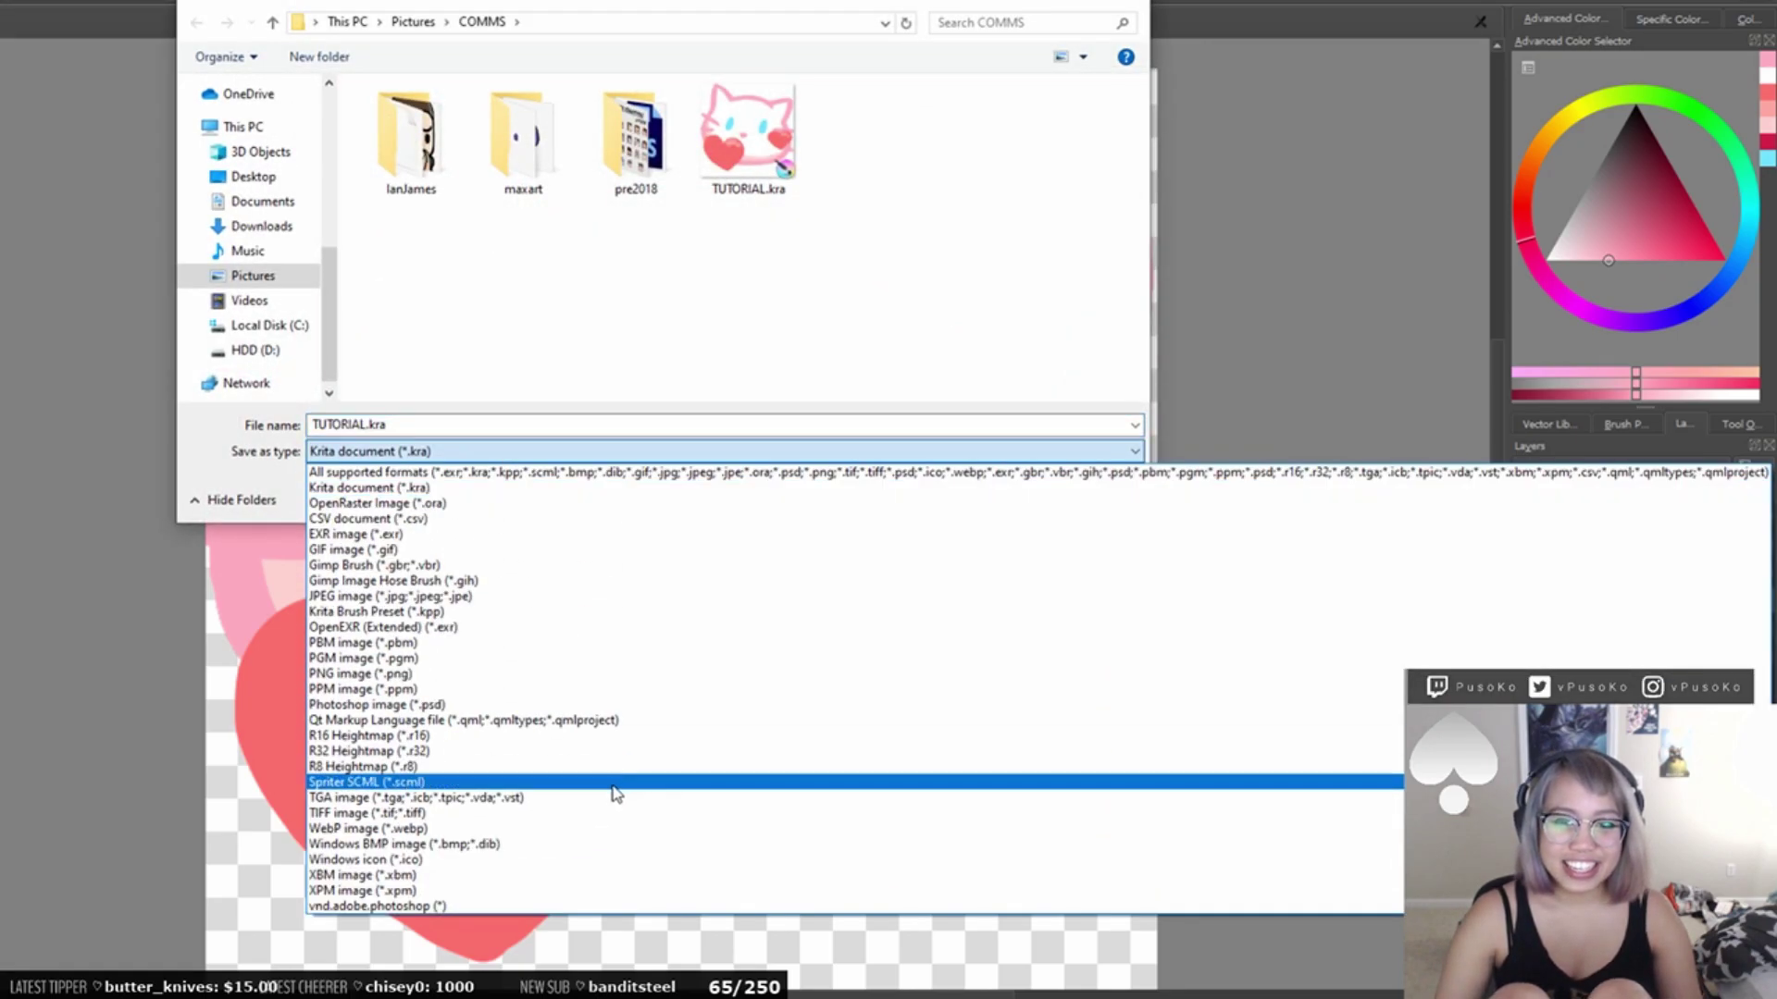
left_click(581, 673)
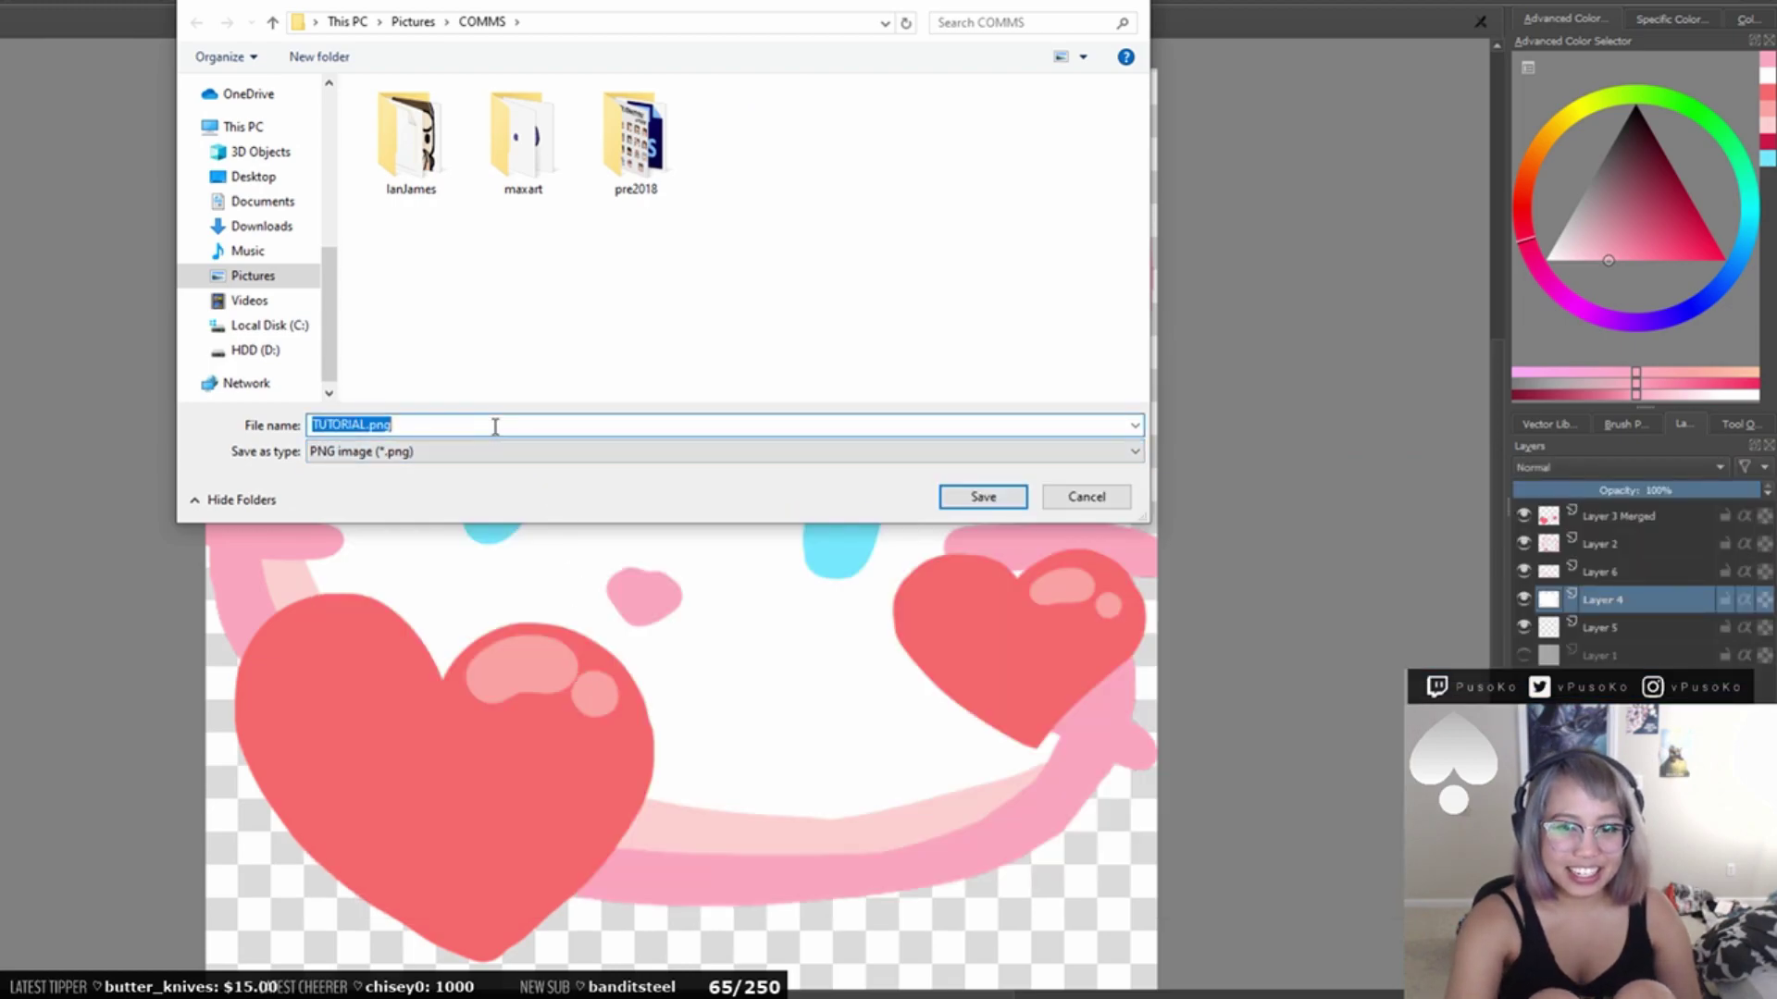
left_click(964, 500)
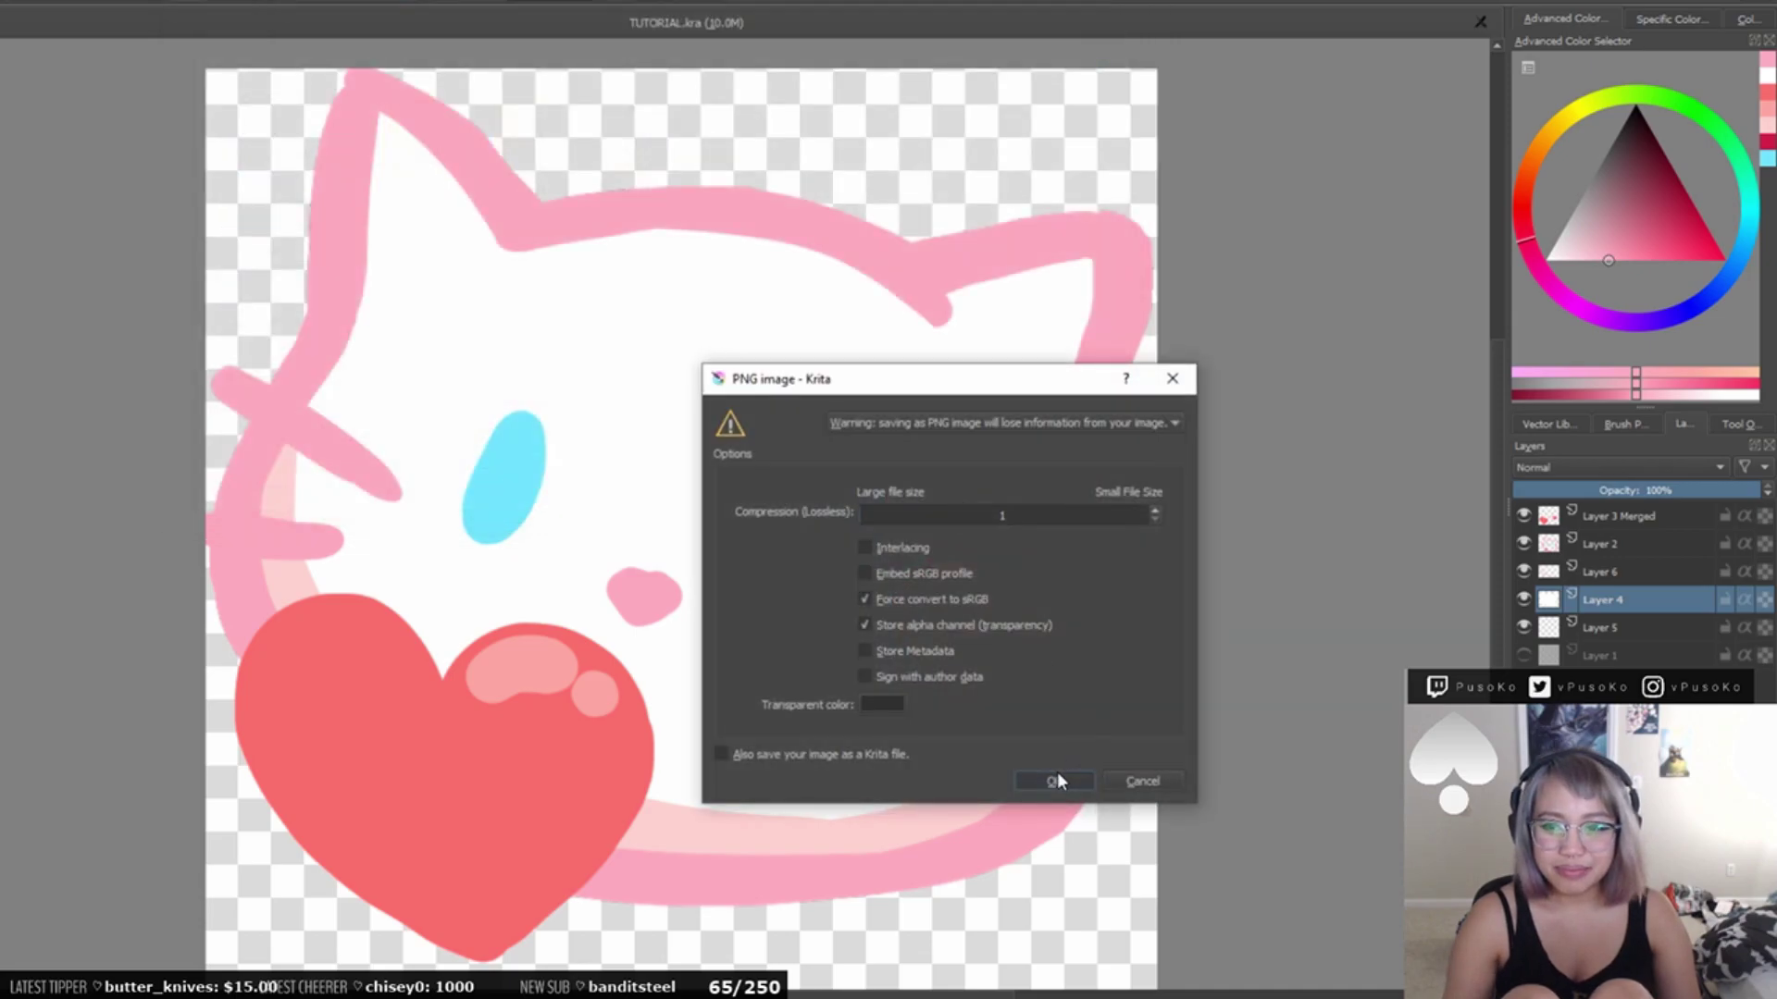
left_click(1057, 781)
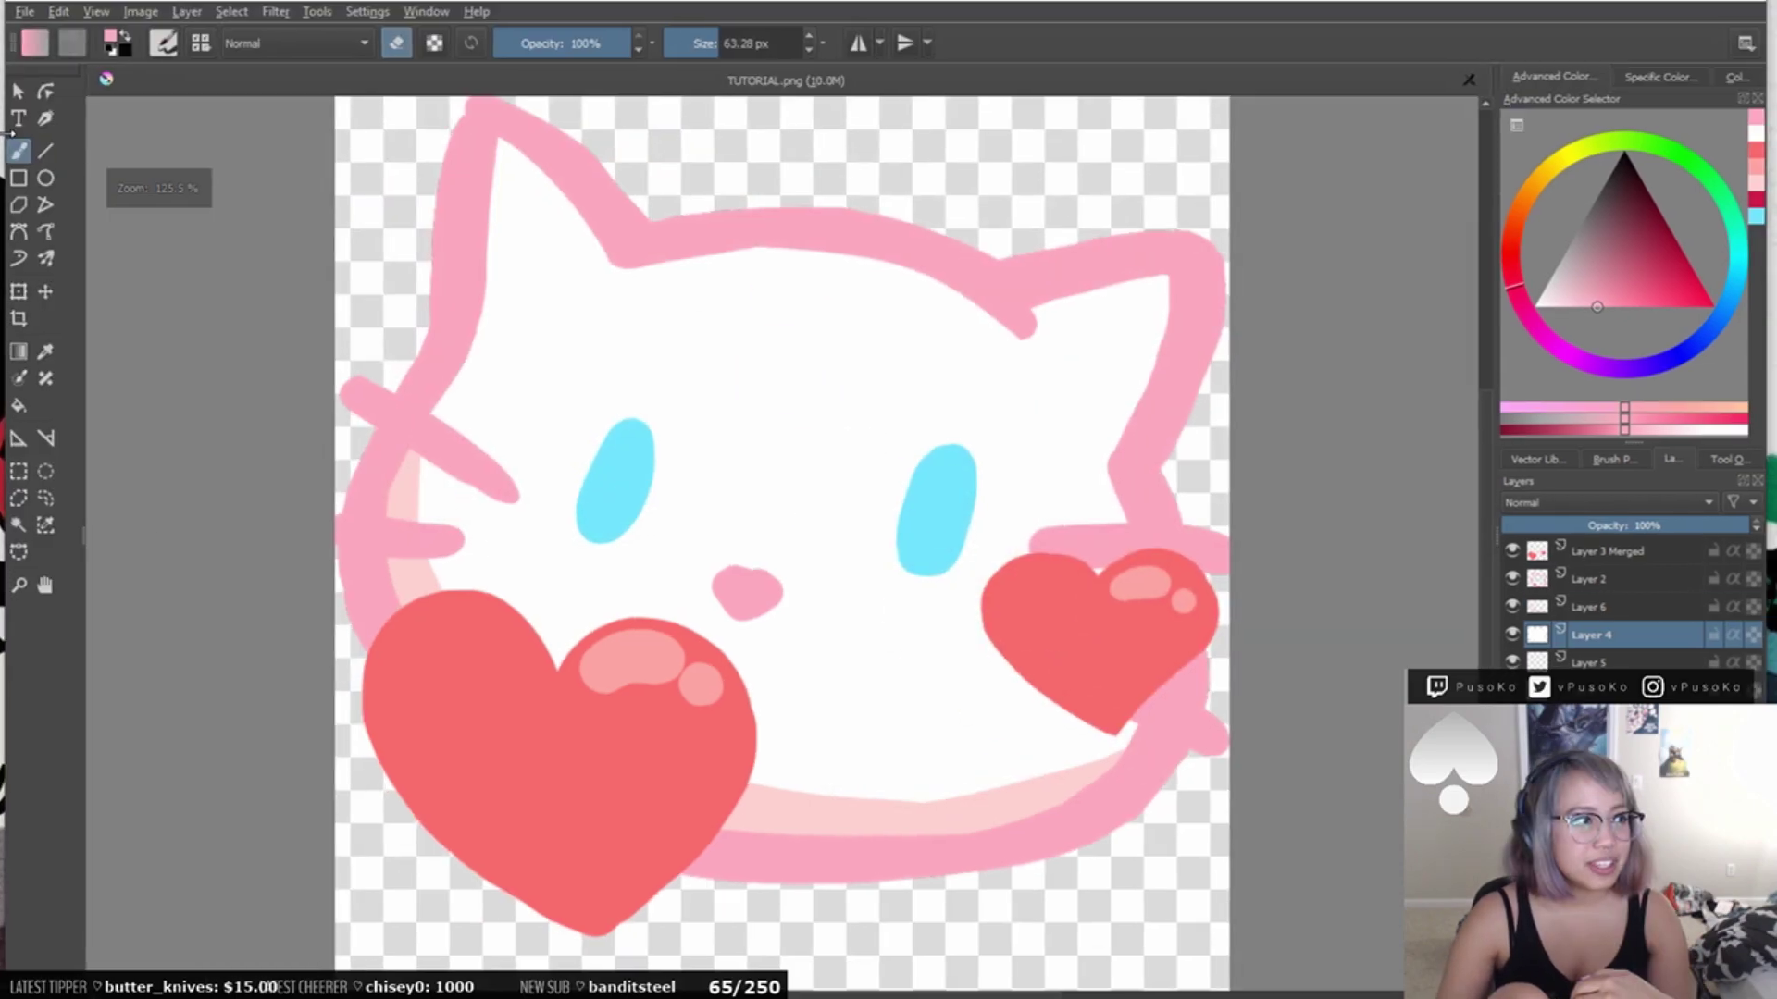
left_click(136, 13)
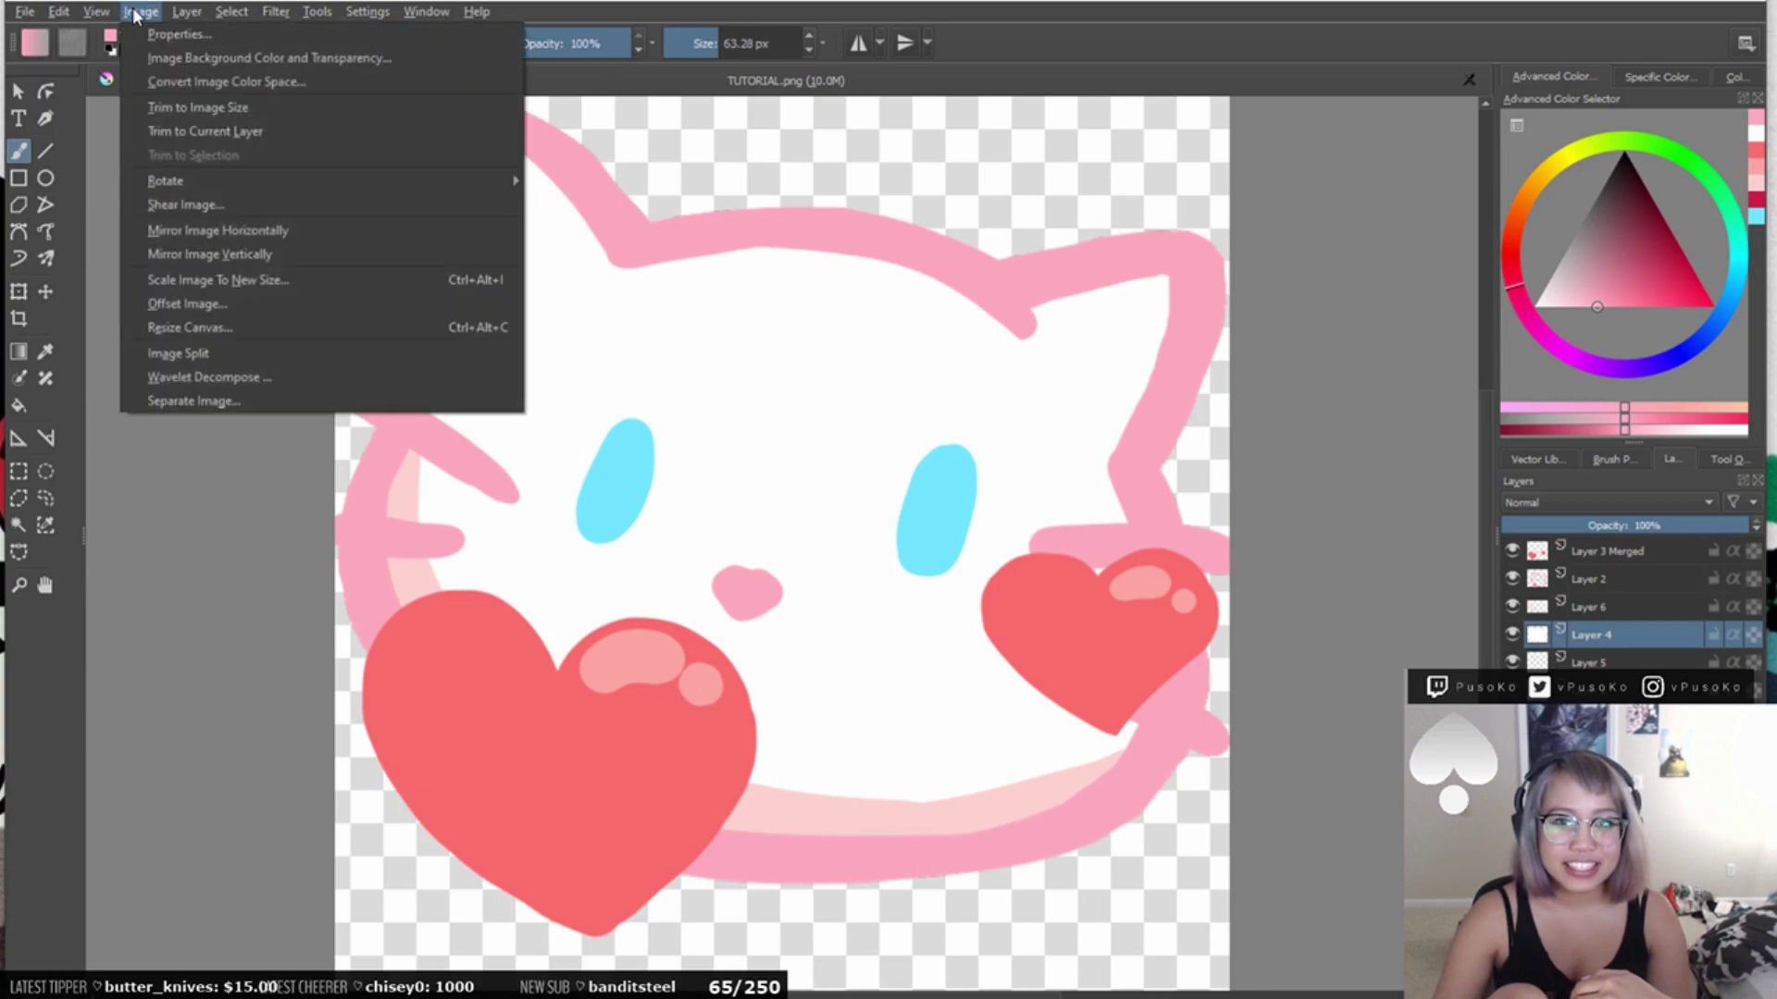
- Scale the image from 690 px to 112 px wide with proportions constrained
left_click(279, 280)
double_click(833, 365)
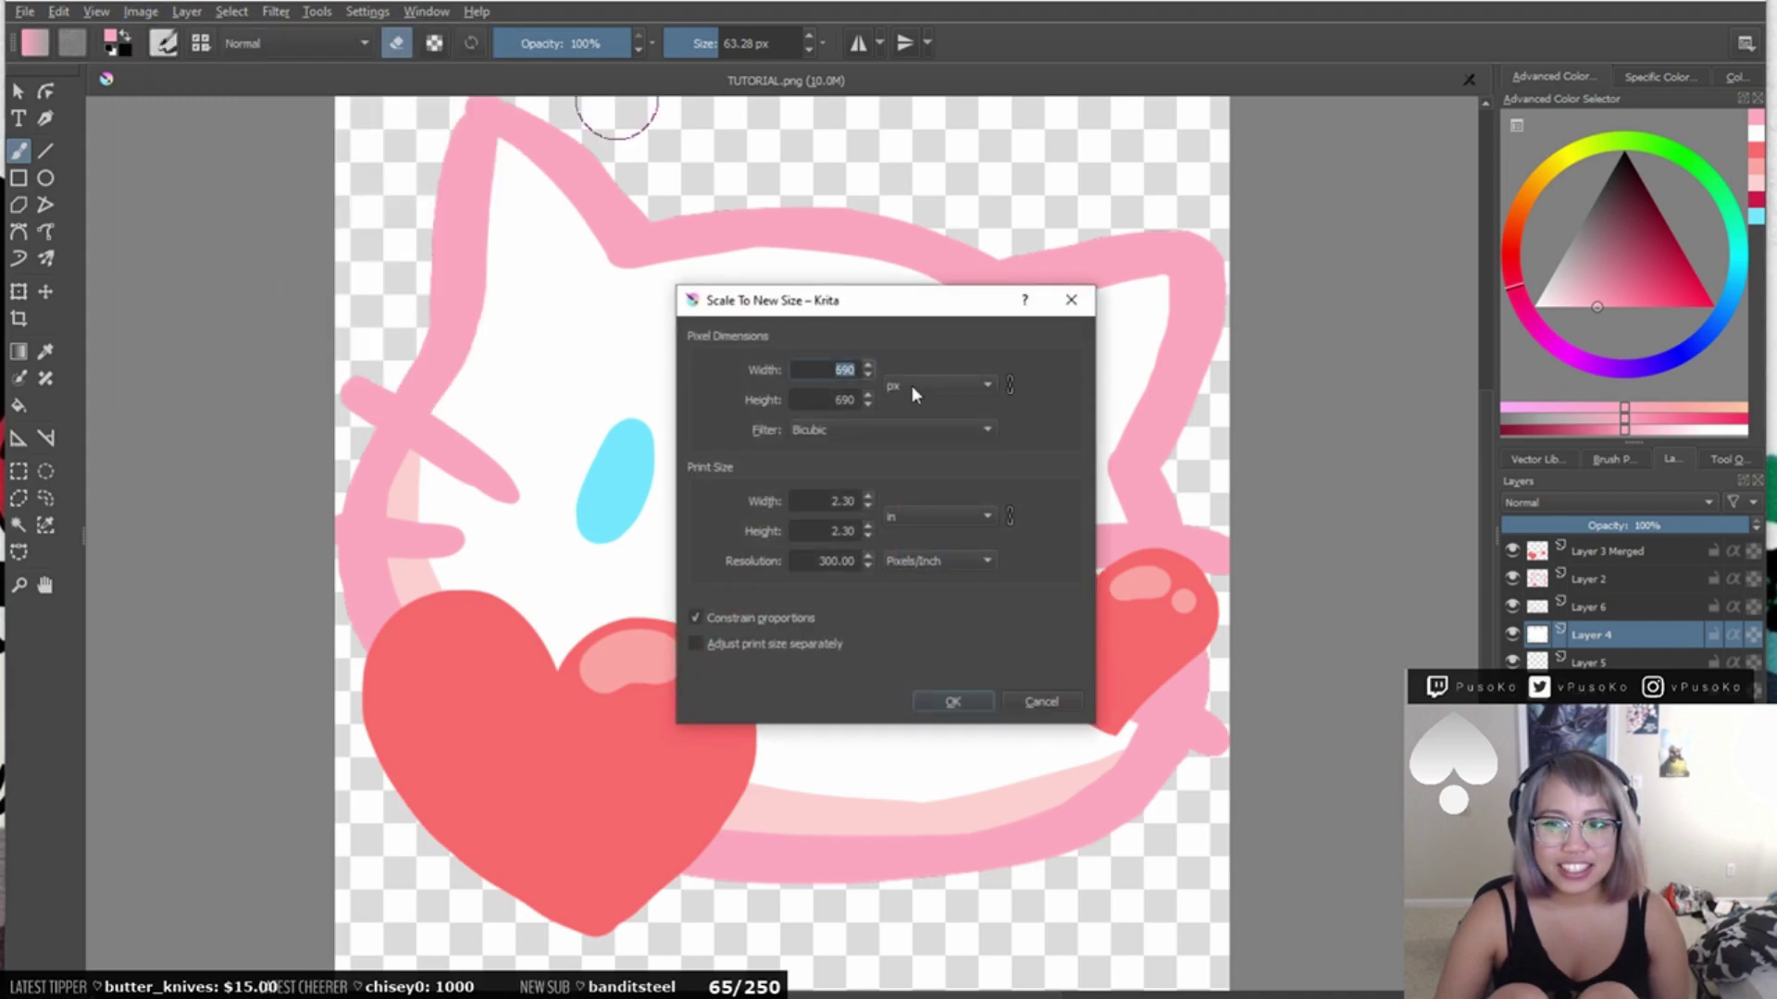
type("112")
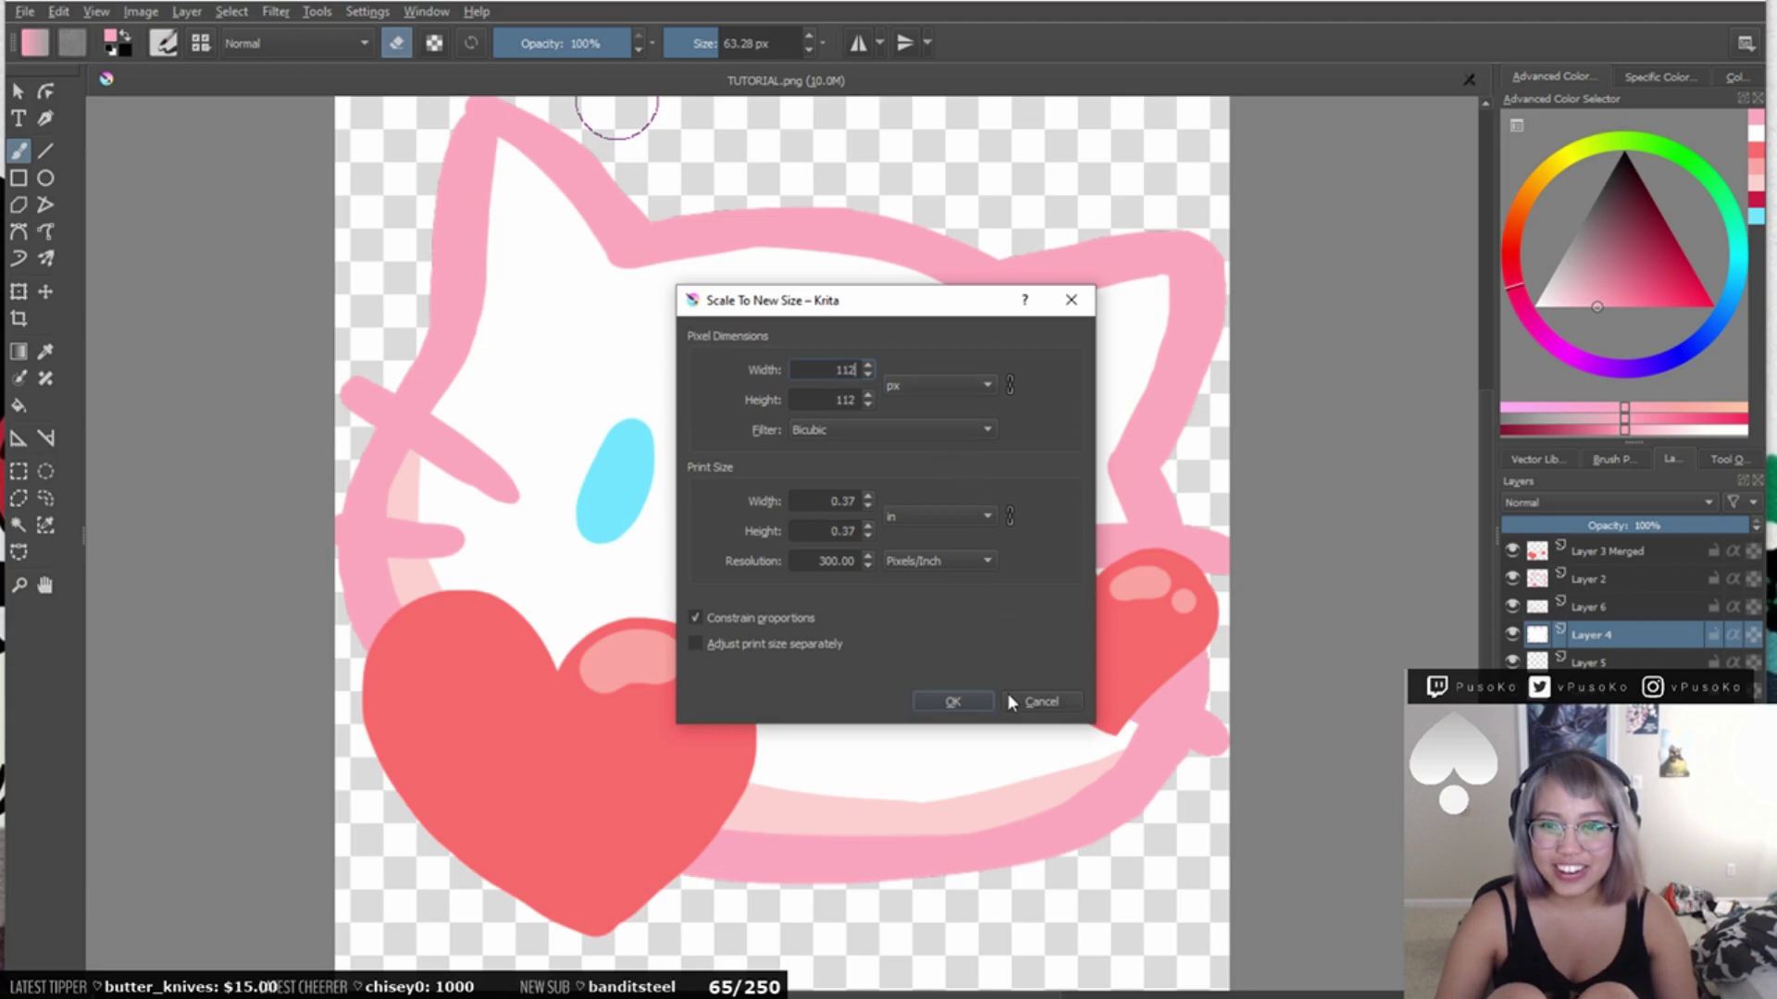
left_click(953, 702)
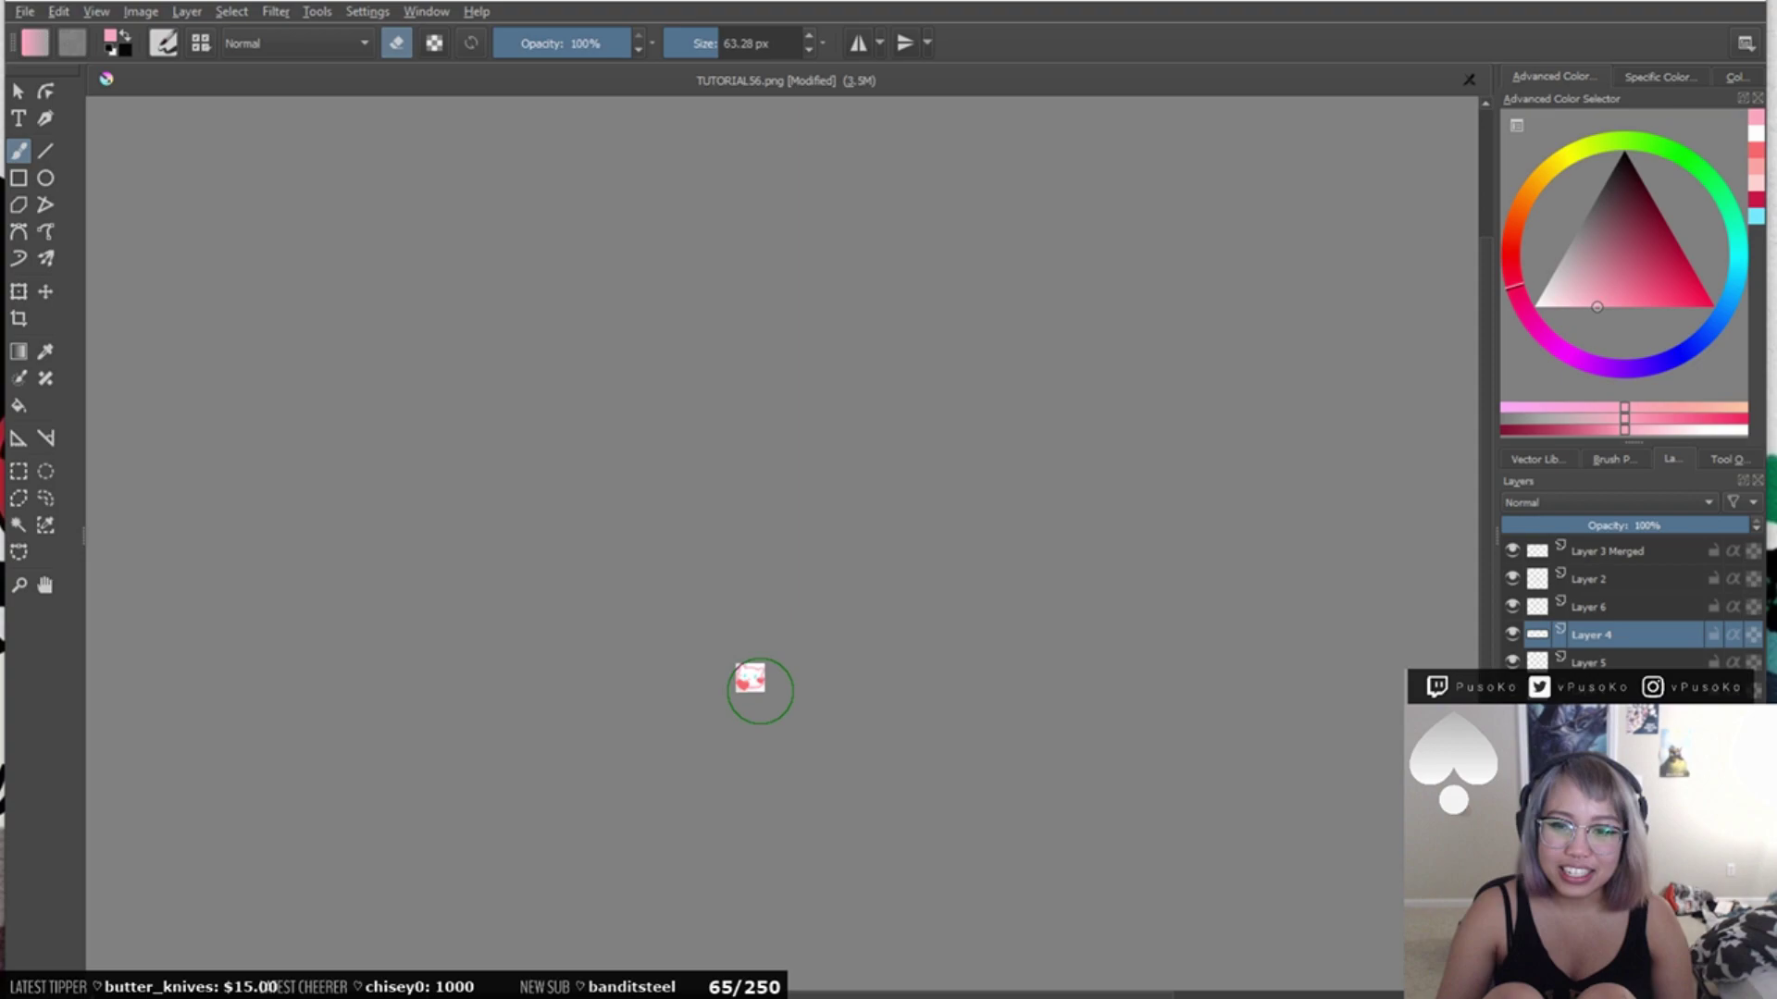
scroll(760, 691, "up", 6)
scroll(760, 691, "down", 1)
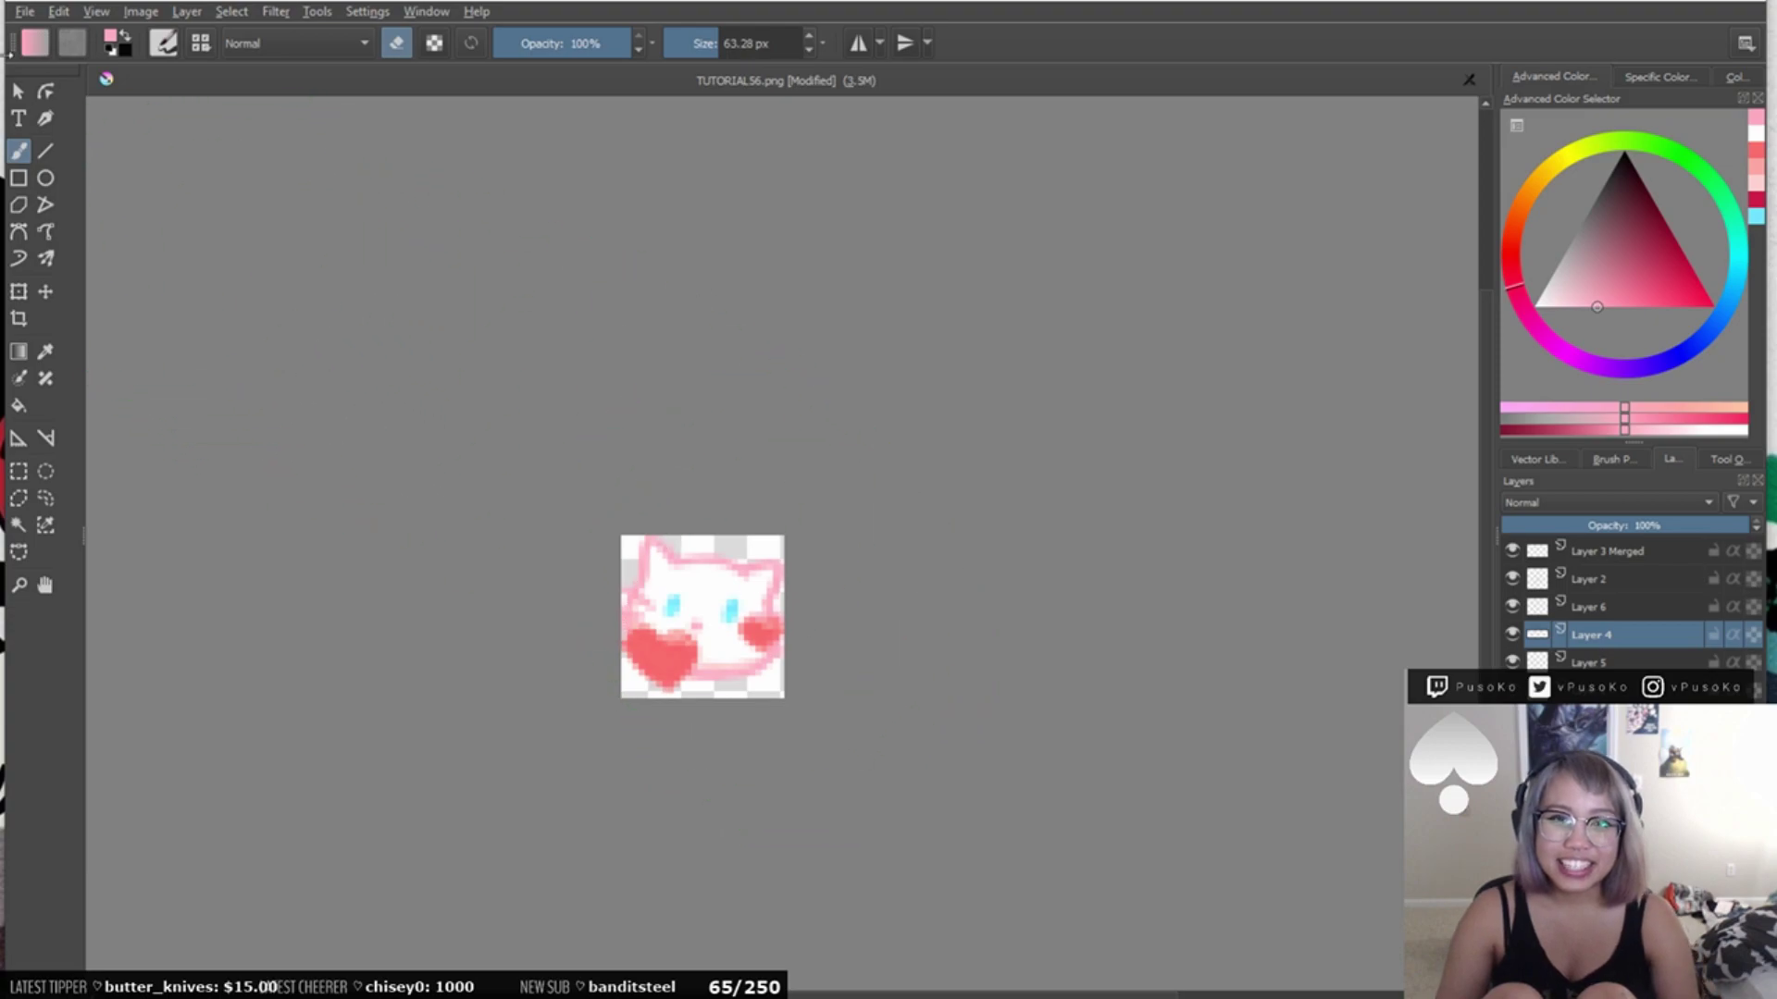
left_click(25, 13)
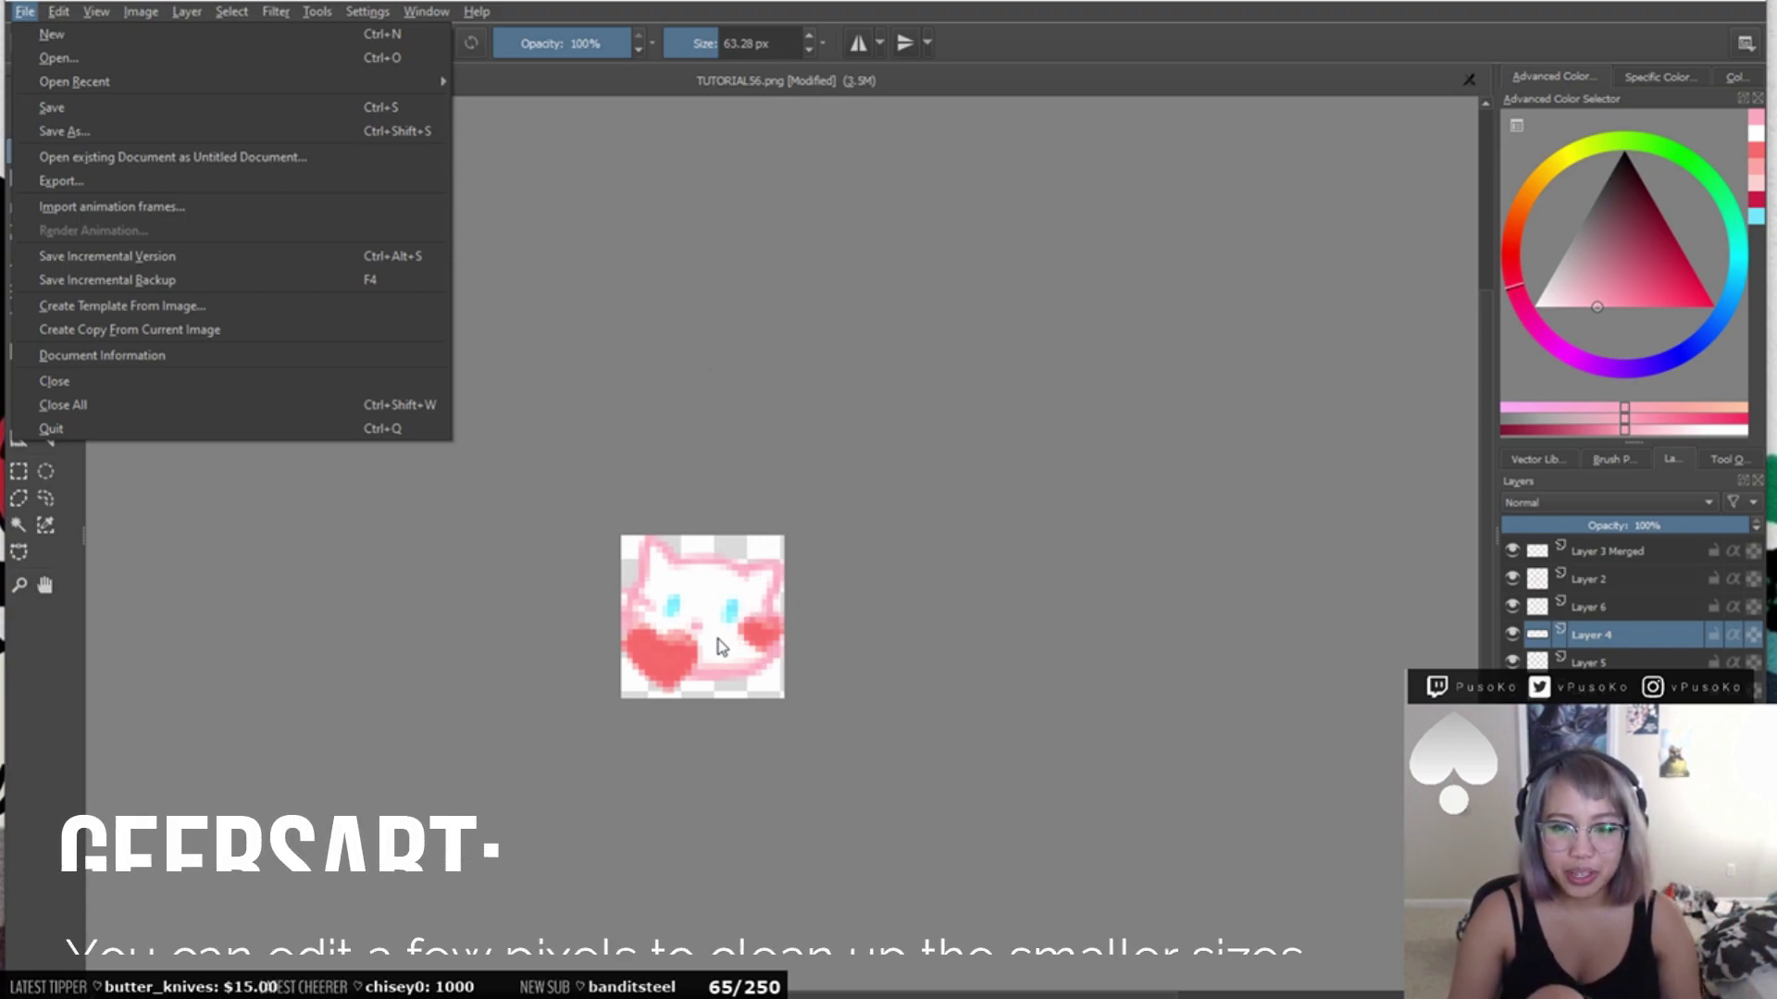
- Shrink the brush to about 29 px and save a PNG copy named TUTORIAL28.png in COMMS
left_click(1489, 585)
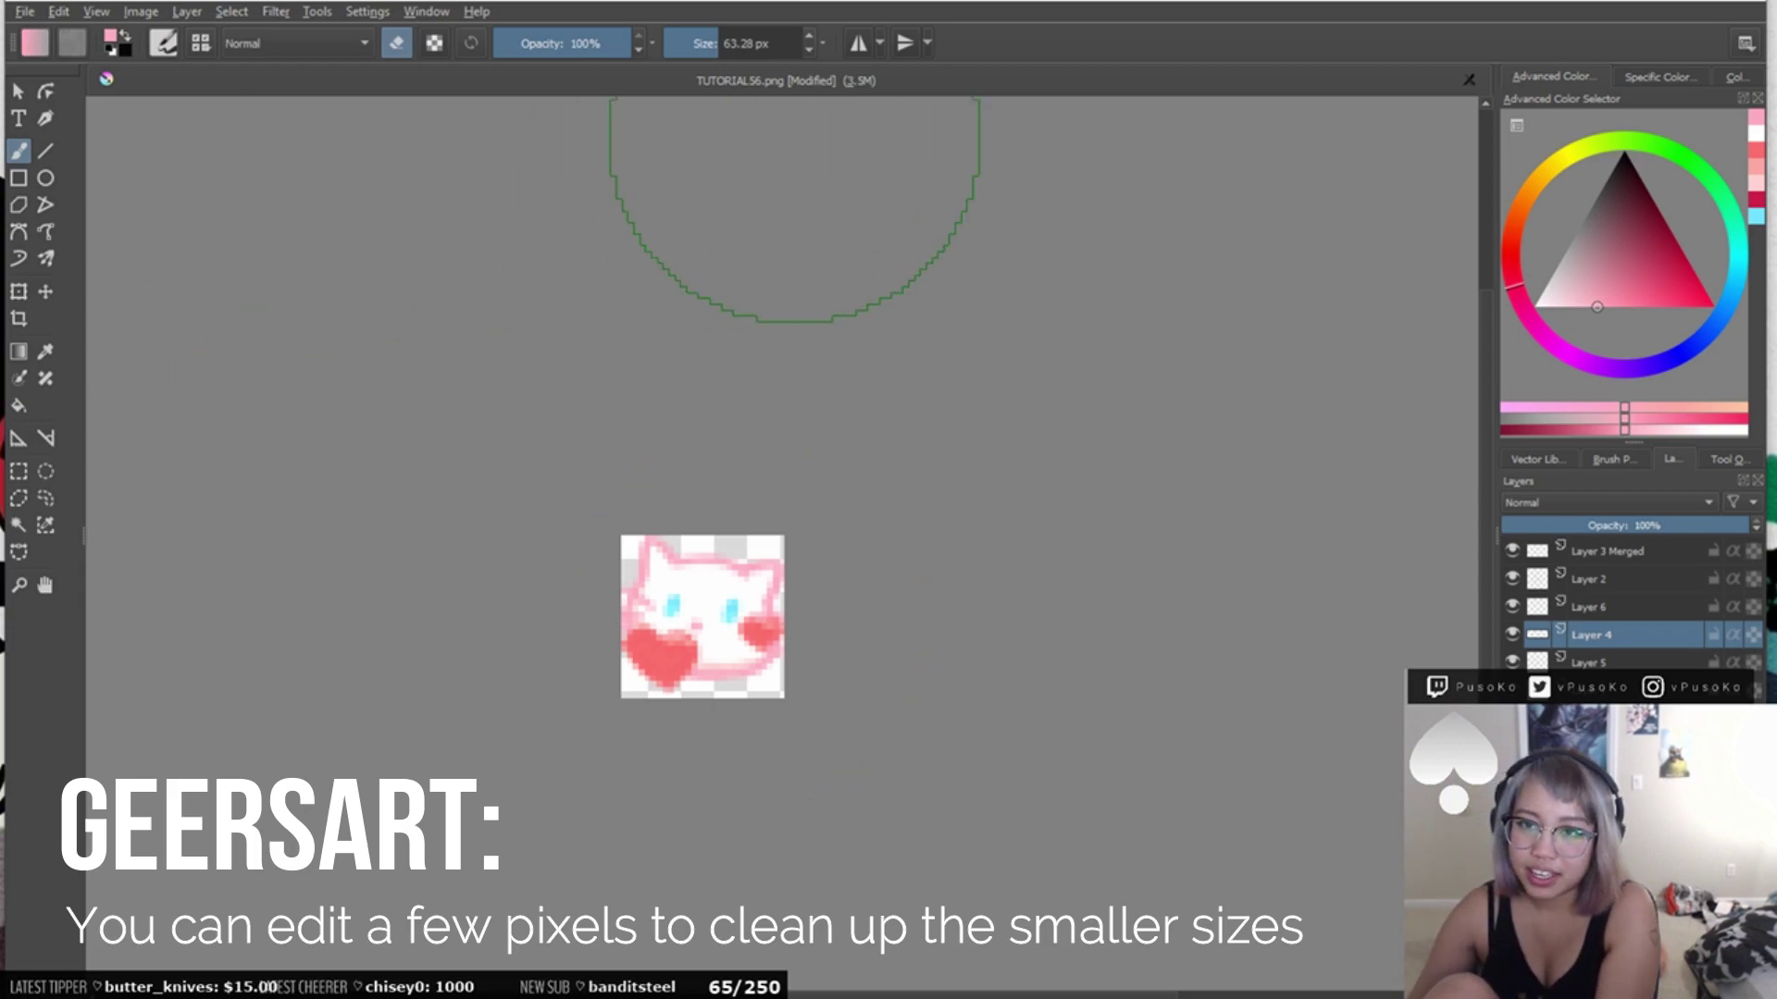
left_click_drag(708, 40, 690, 42)
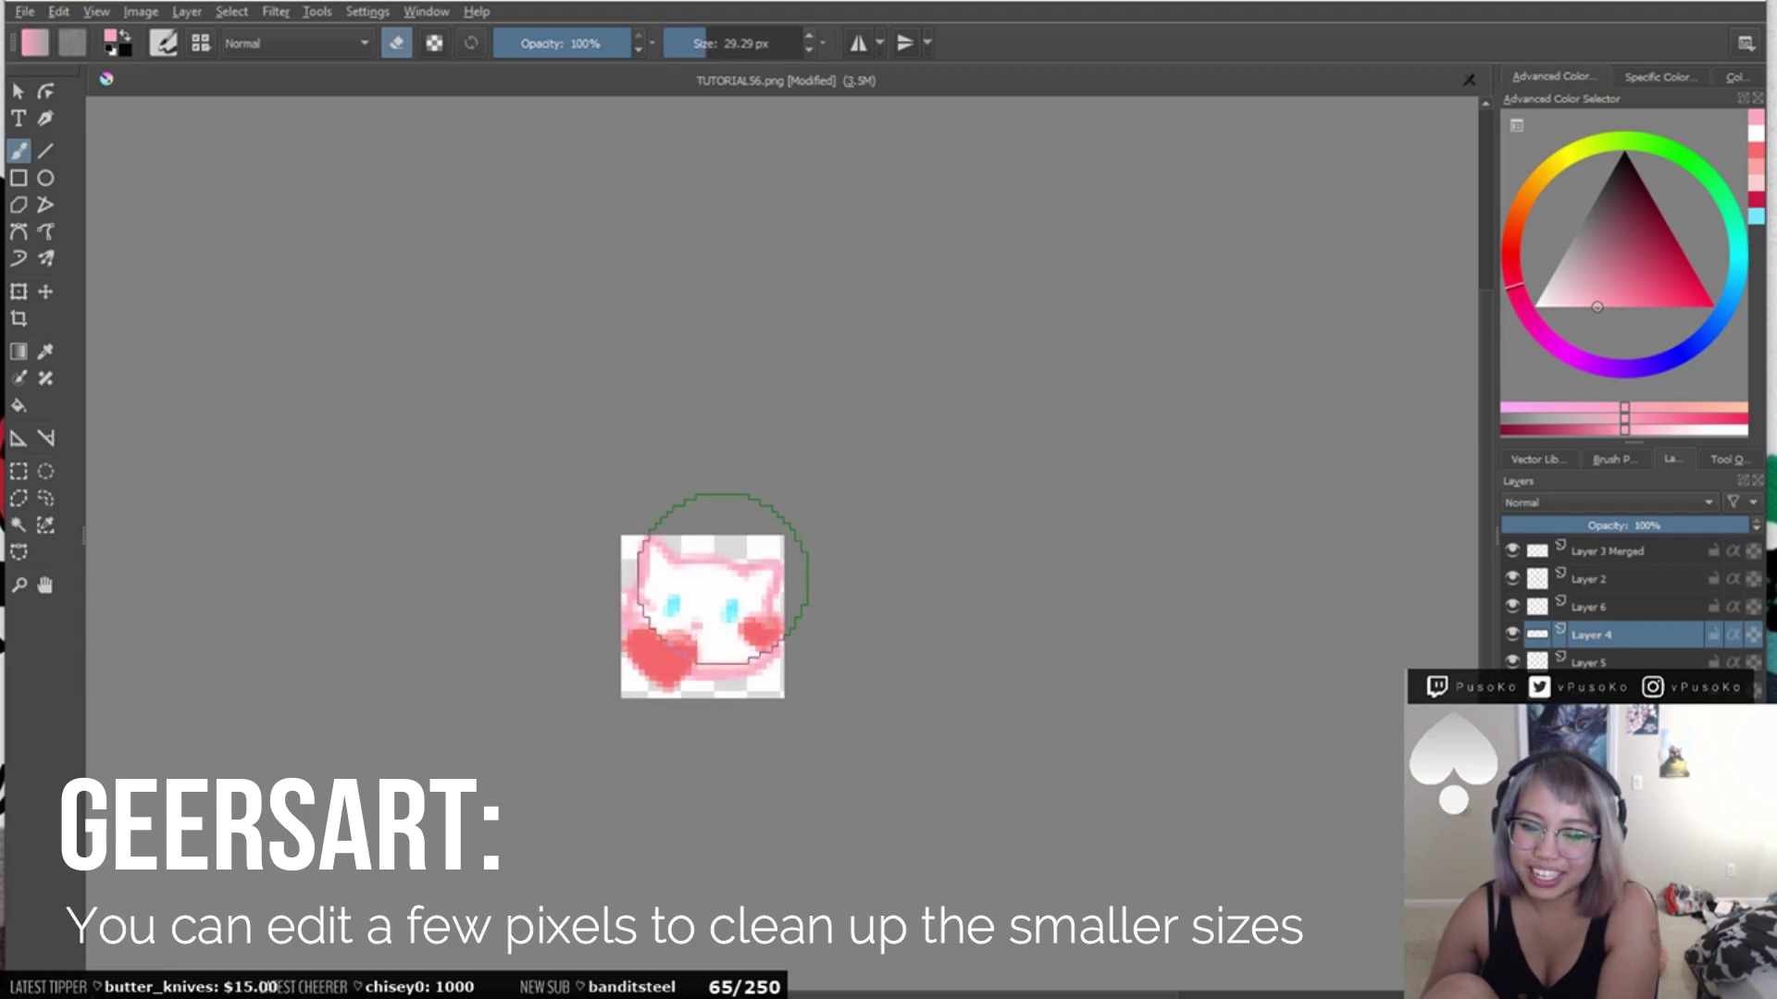
left_click(25, 12)
left_click(102, 129)
left_click(274, 453)
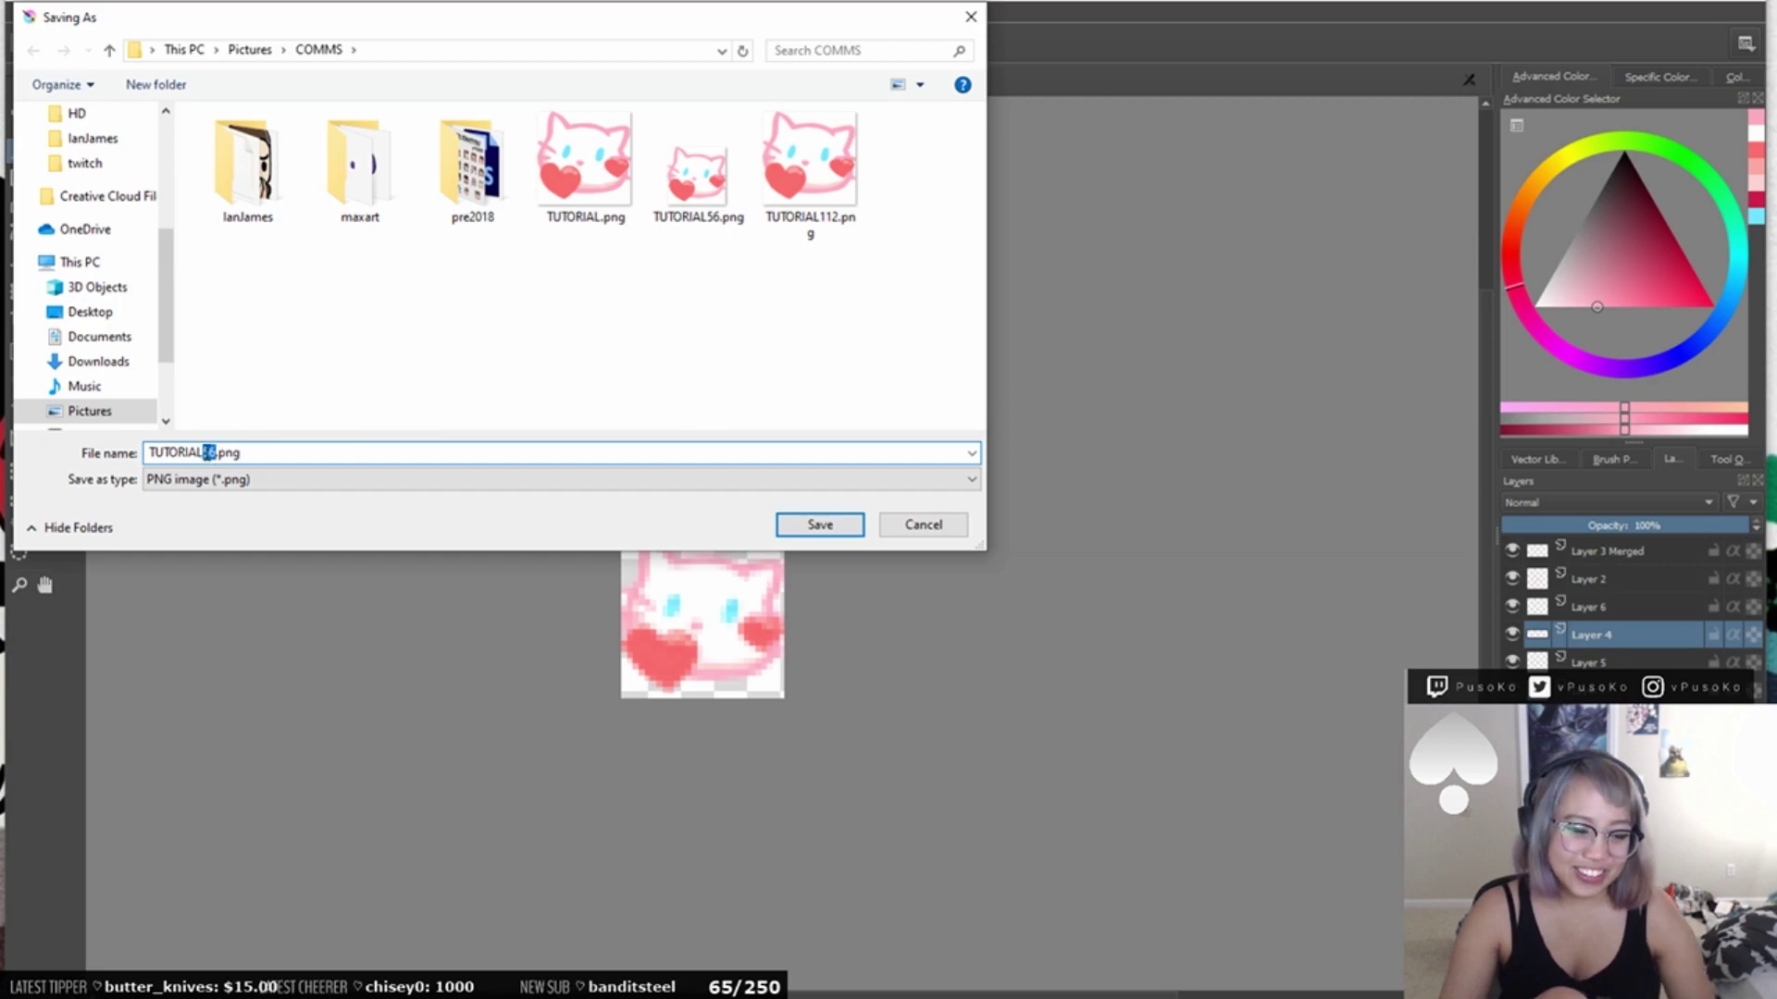
type("28")
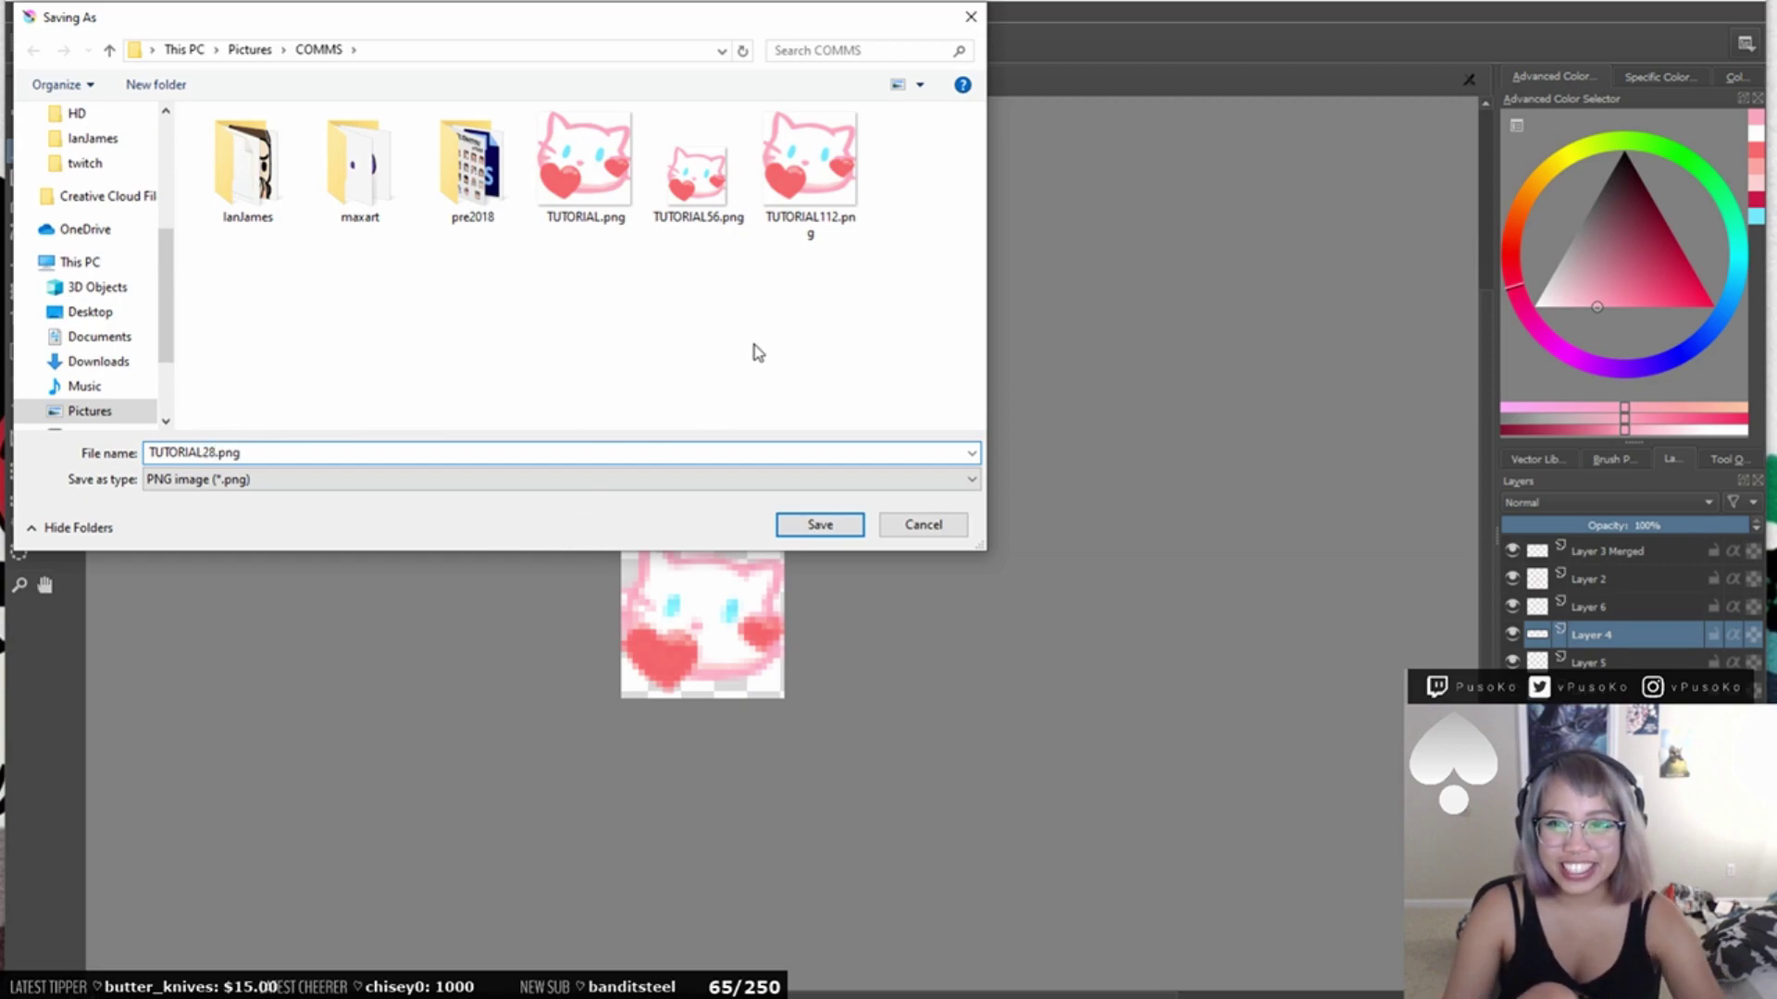
left_click(819, 526)
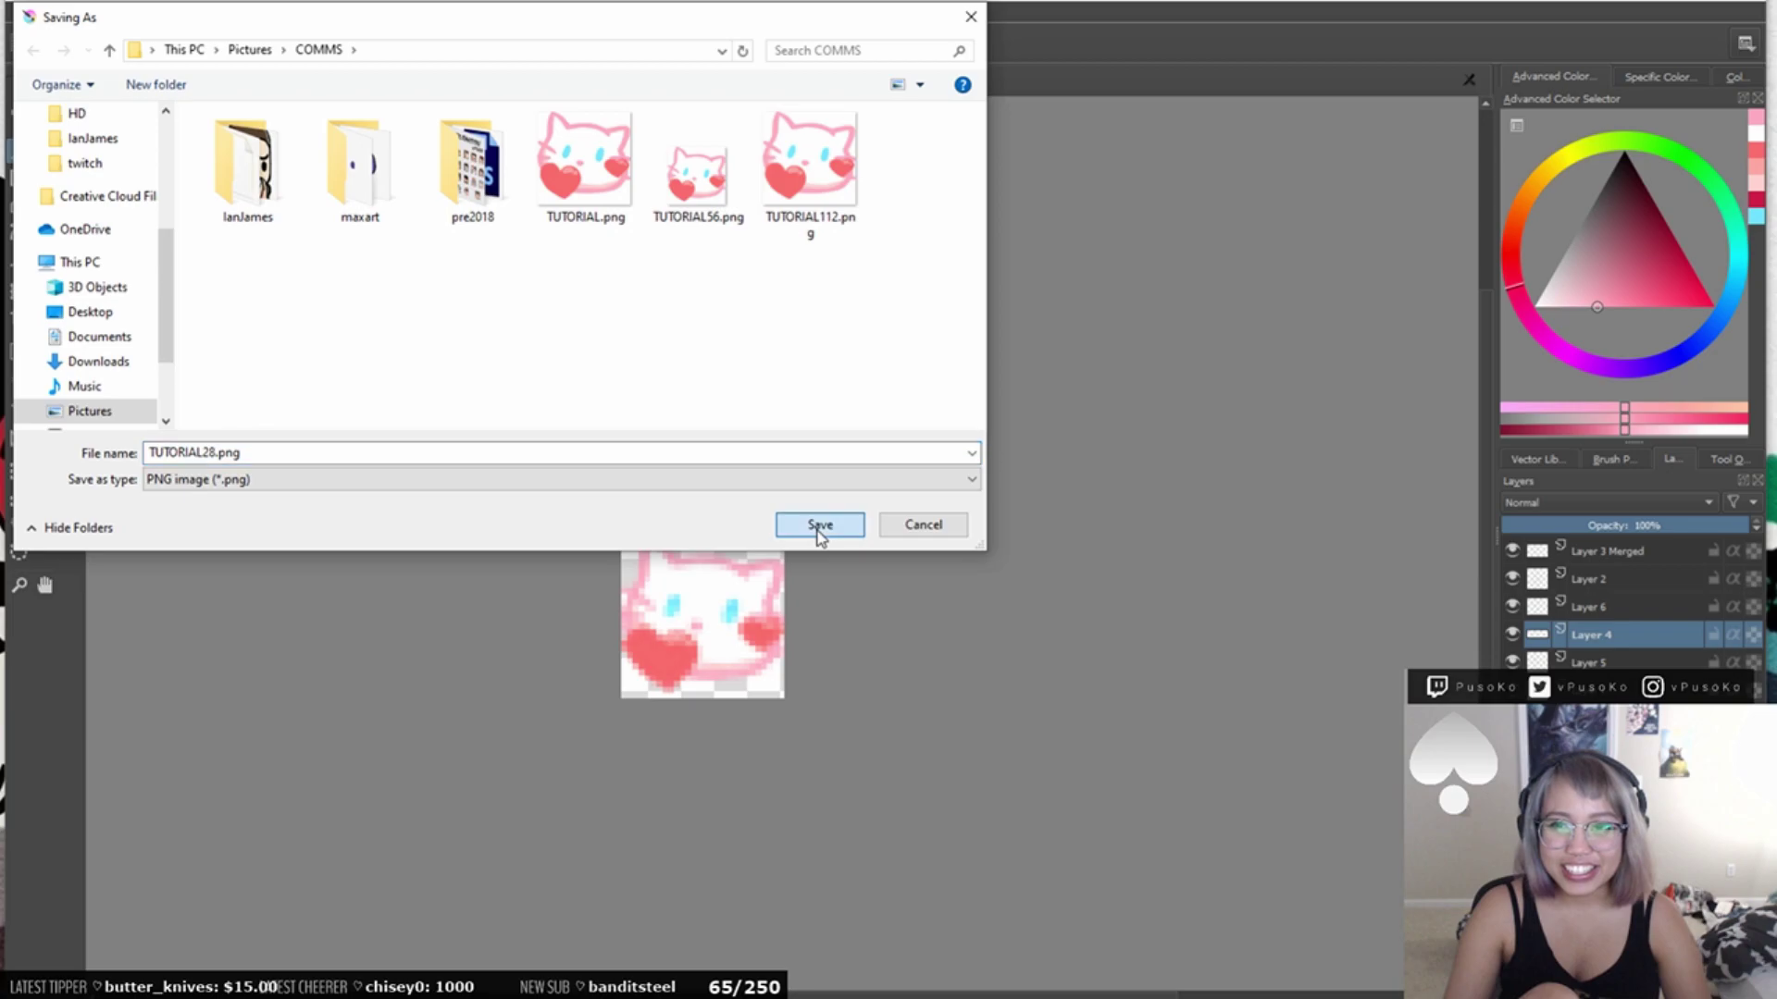
left_click(1081, 782)
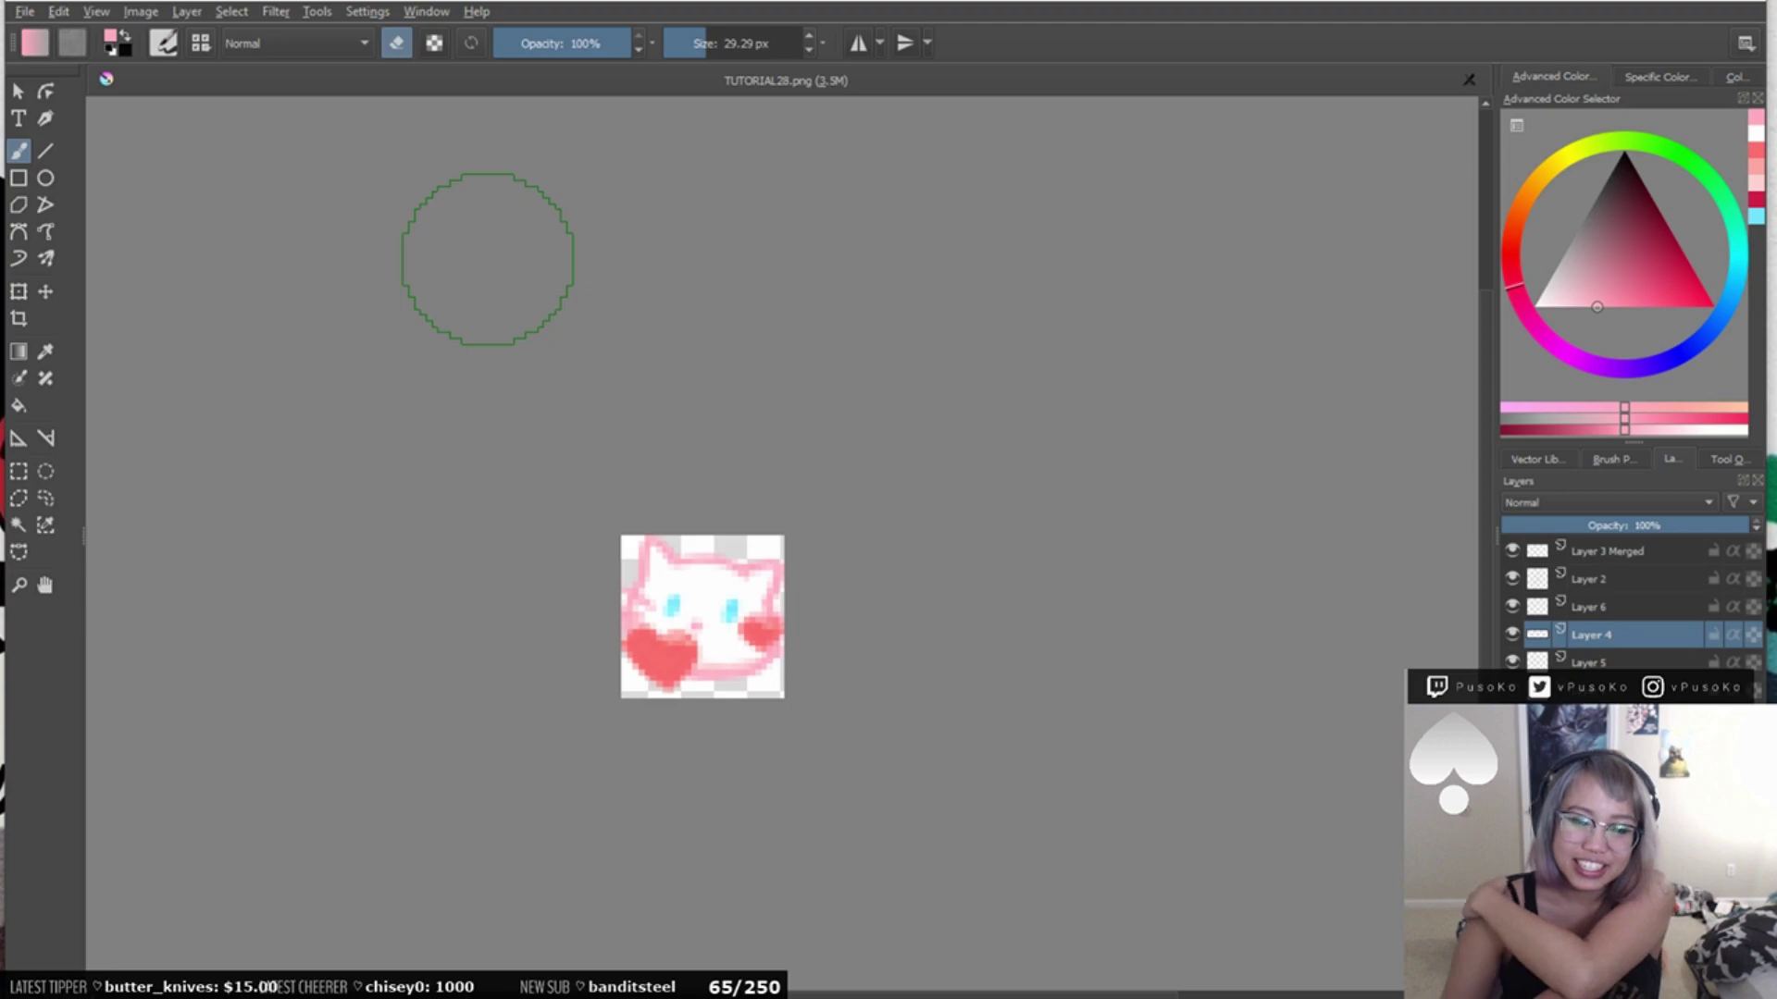
left_click(25, 12)
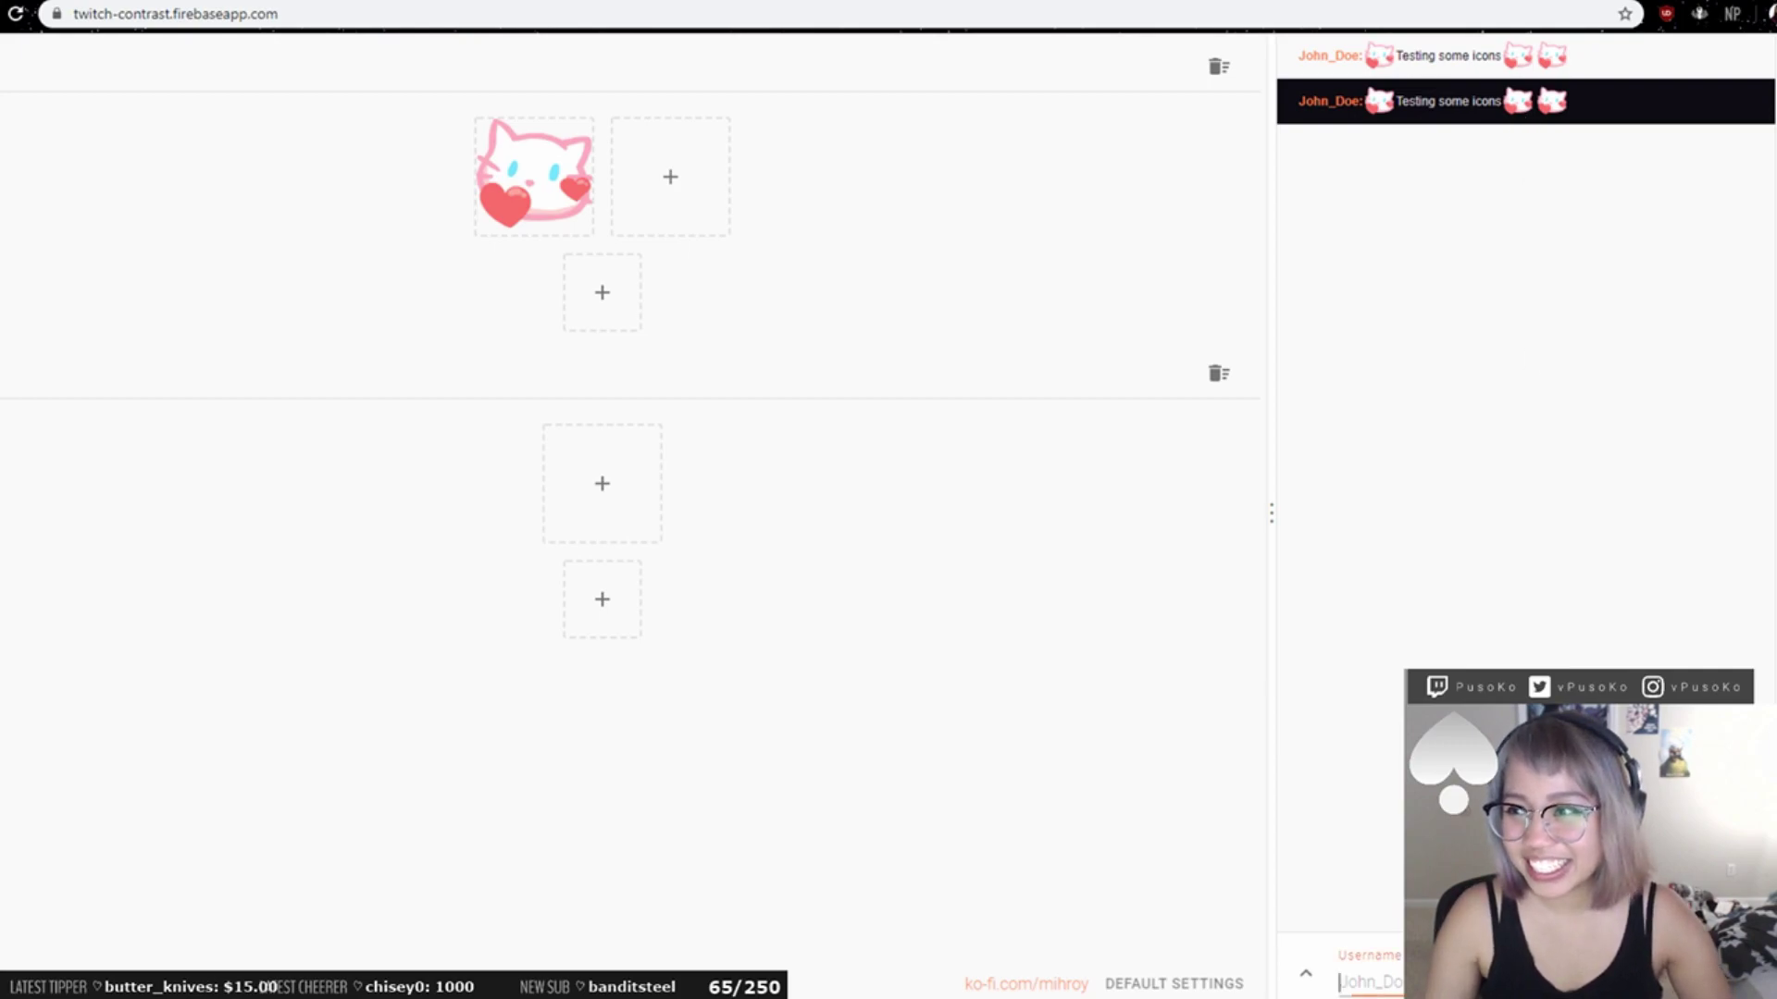
- Enter a preview username to see the emote in light and dark chat messages
type("POMG")
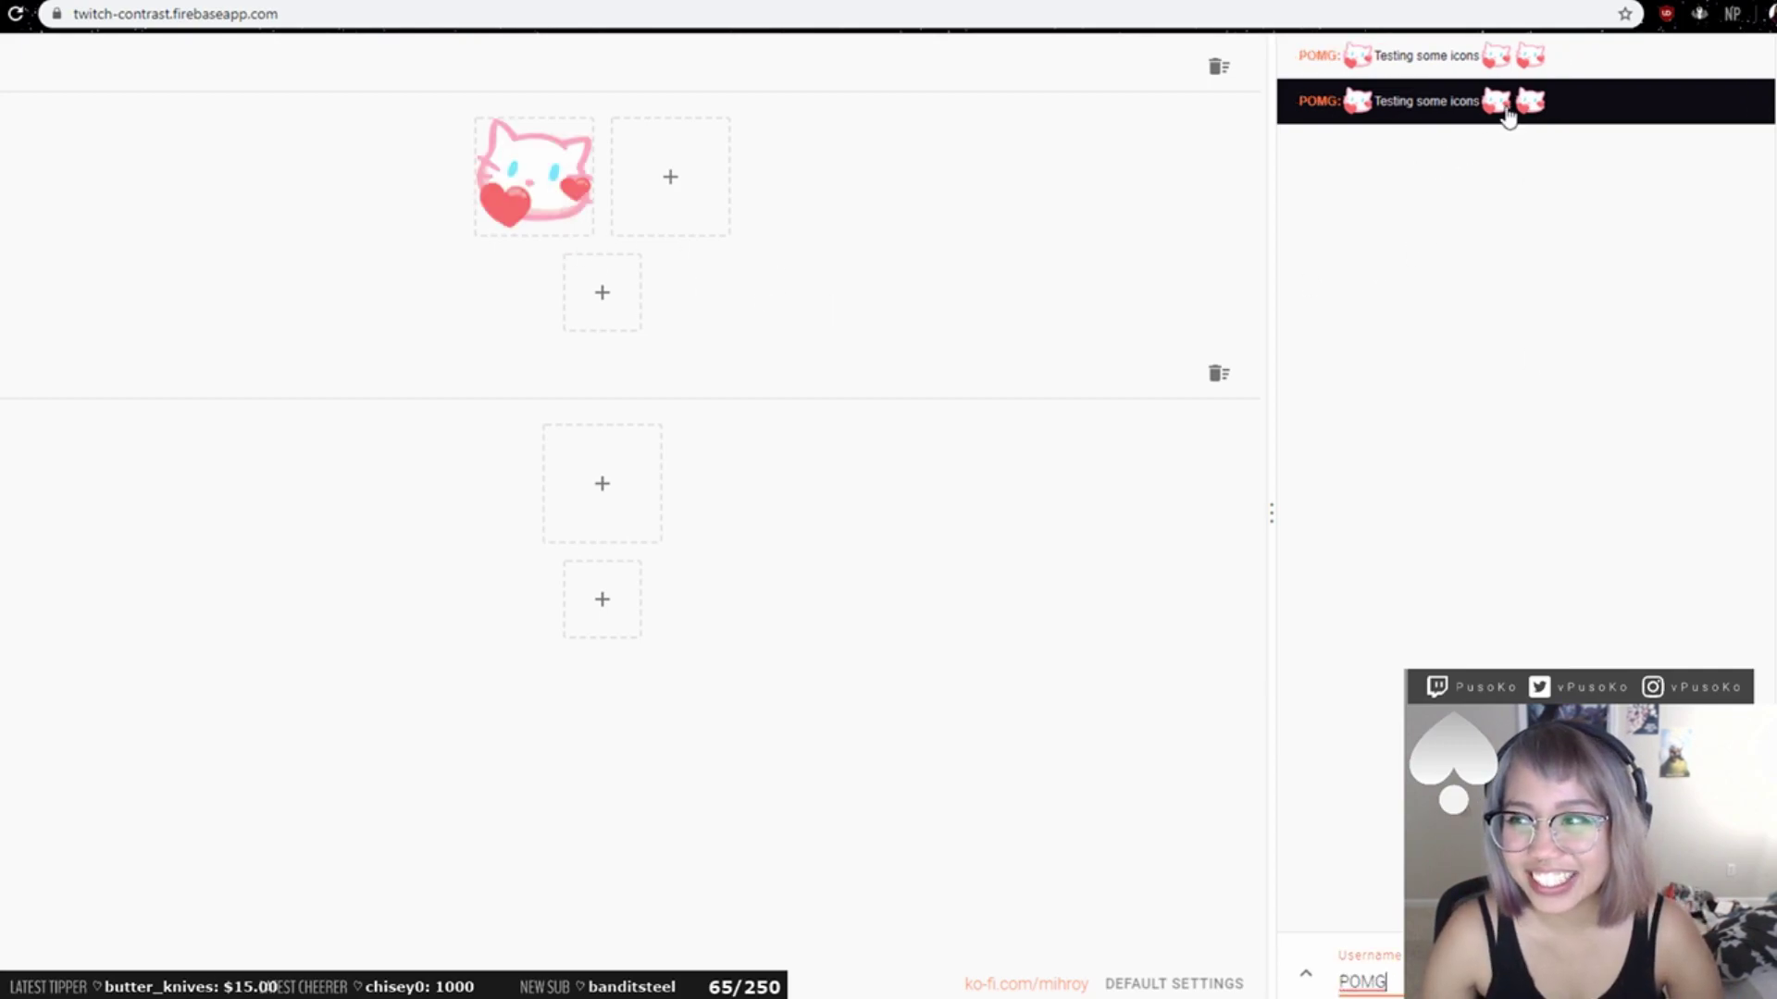
left_click(1508, 117)
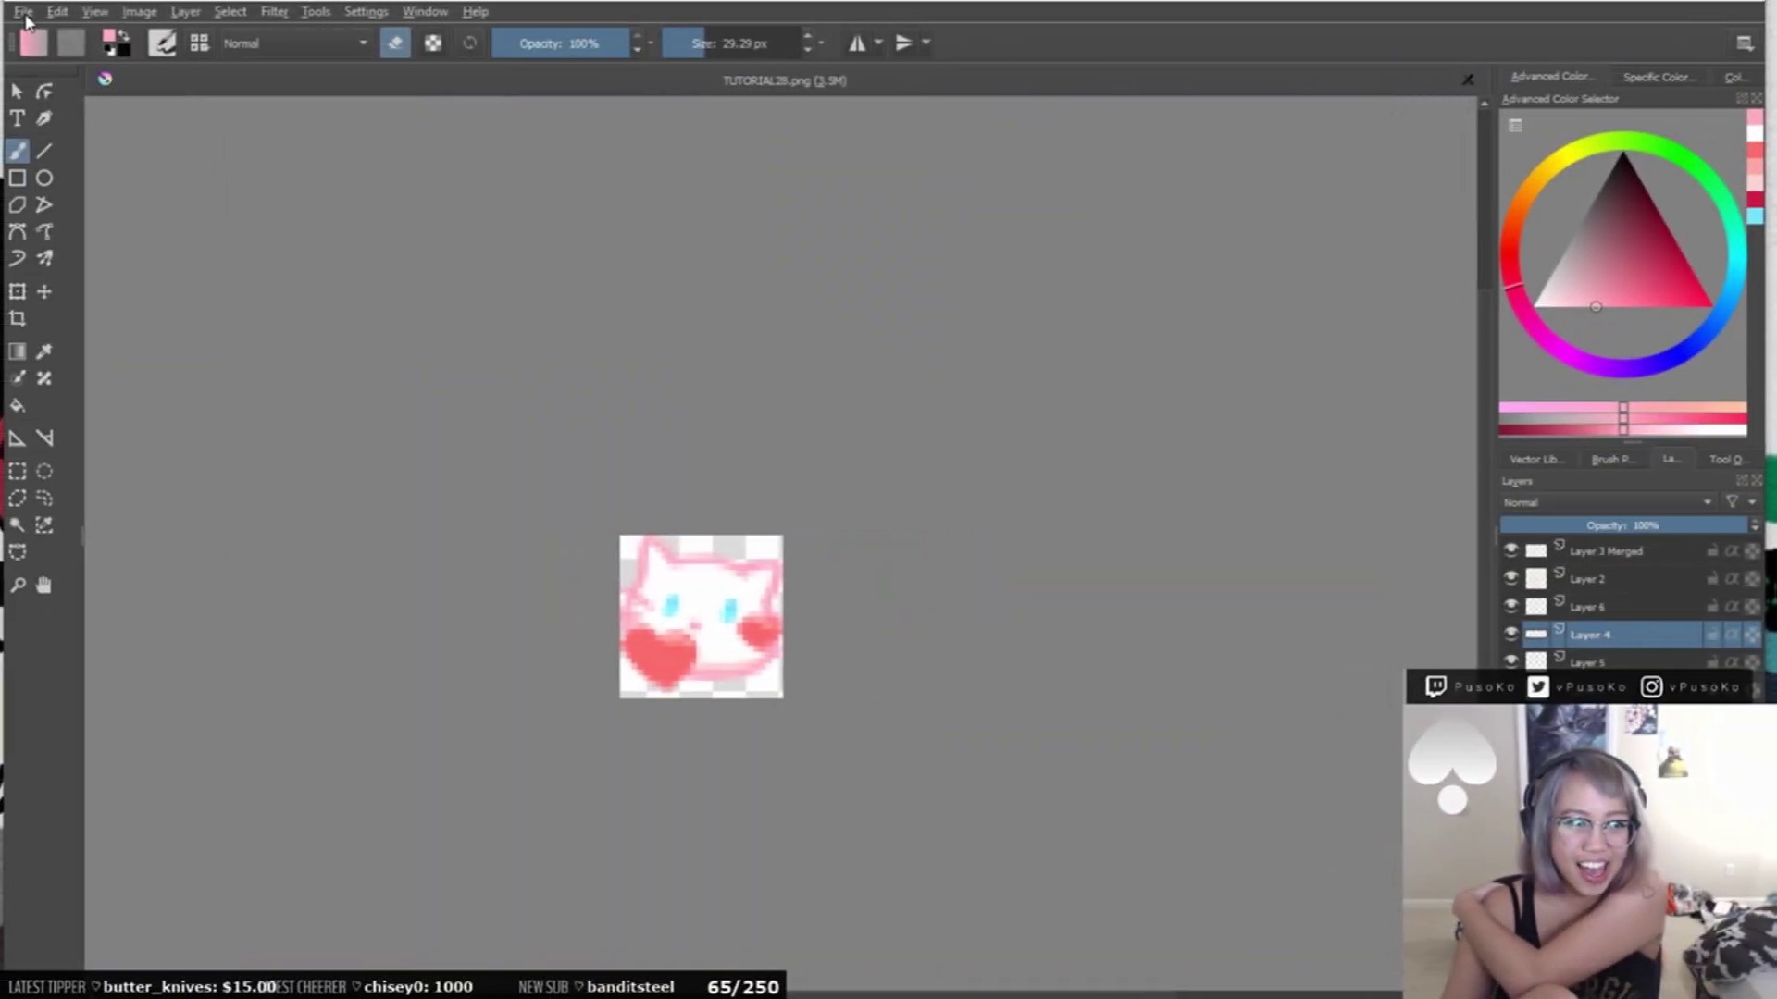
- Dismiss the open menus and maximize the Krita window around the TUTORIAL28.png emote
left_click(28, 16)
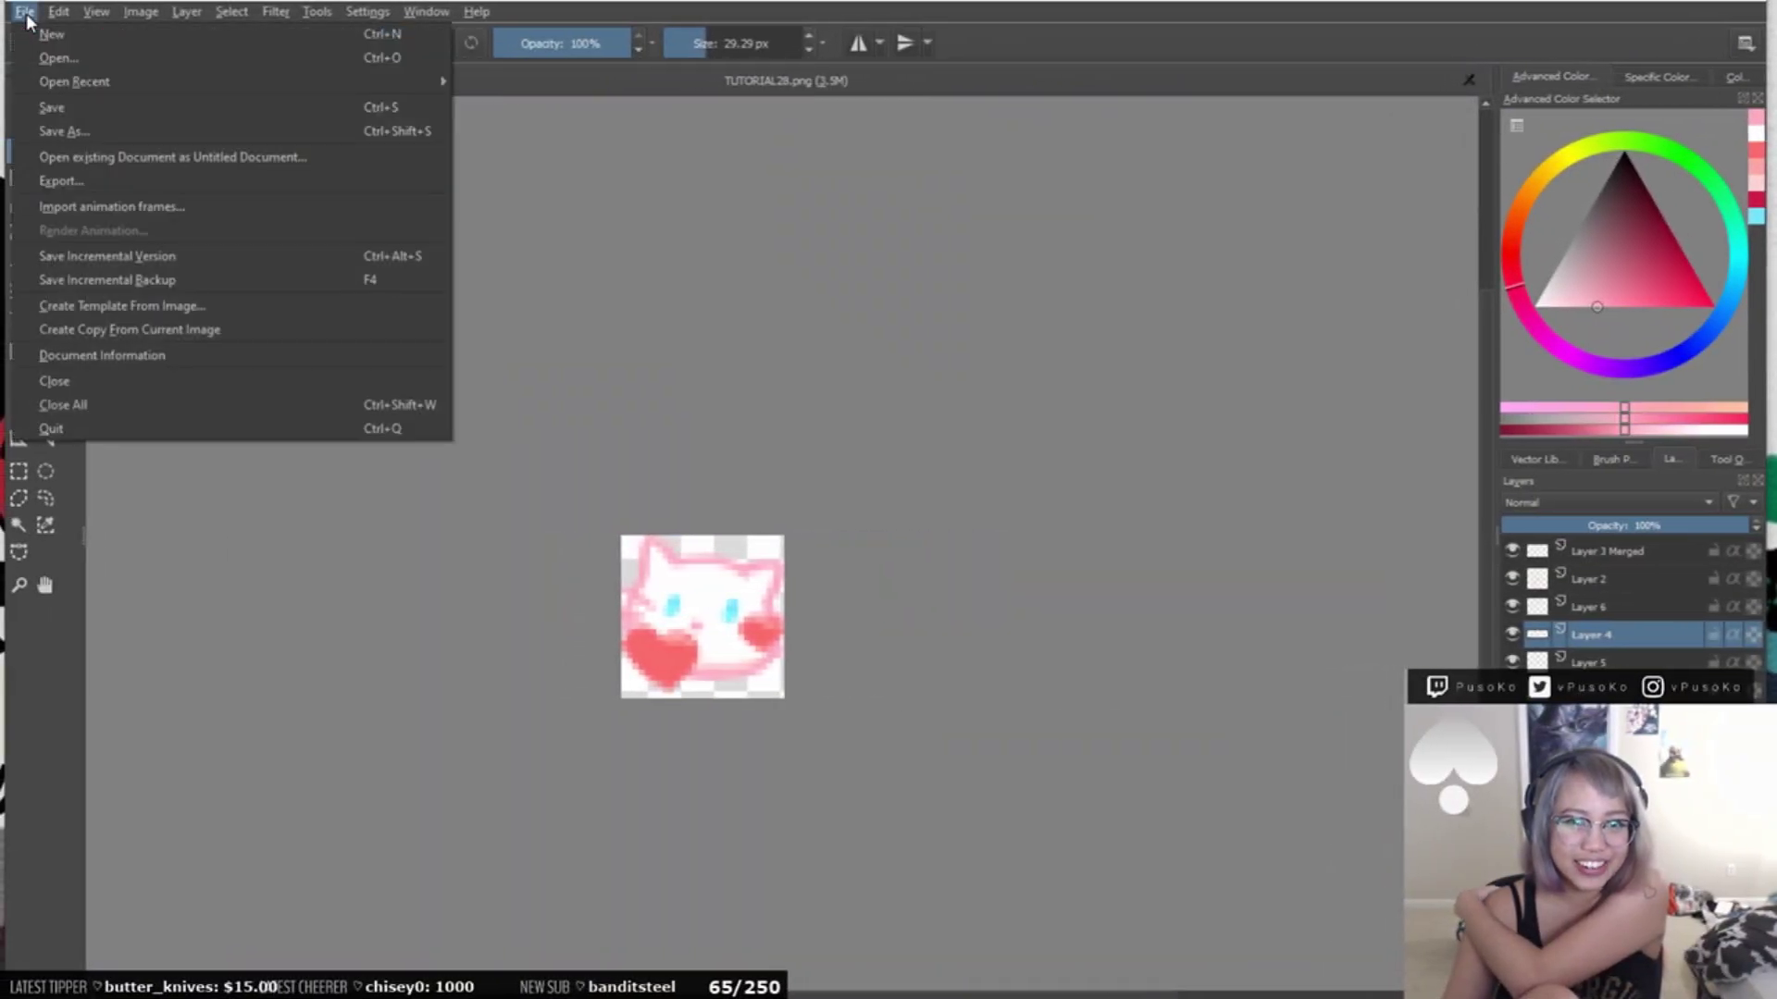
left_click(211, 2)
left_click(1698, 2)
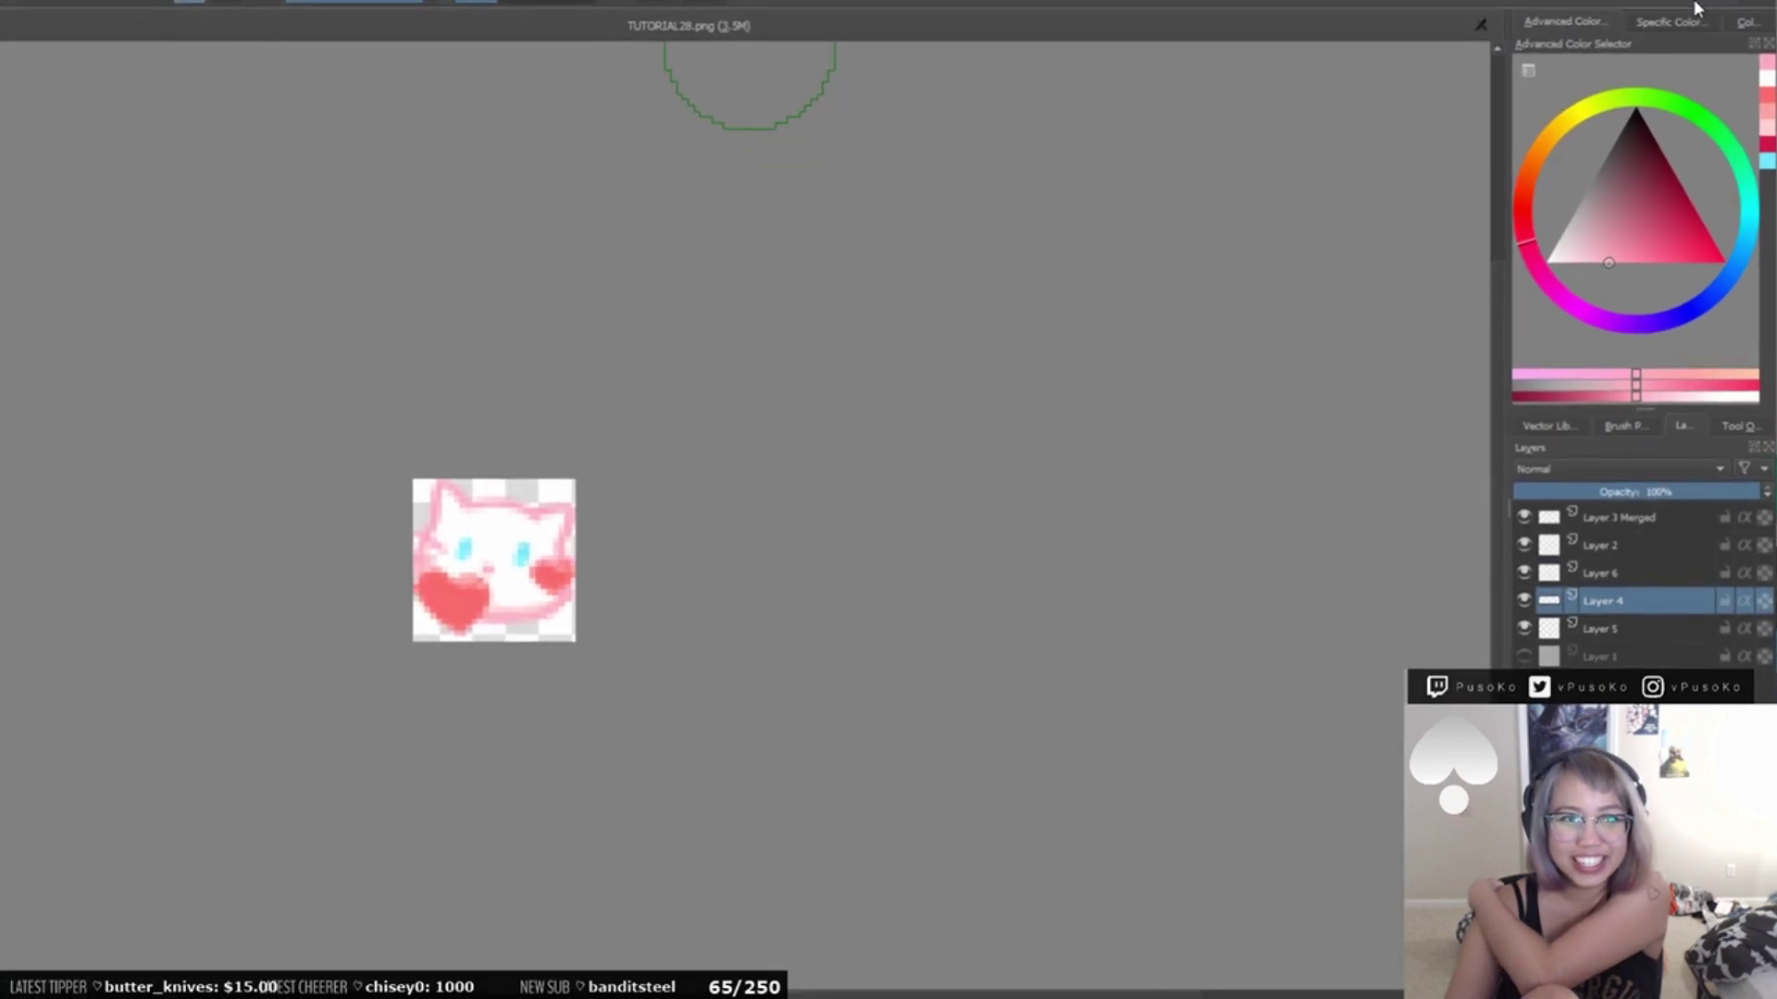